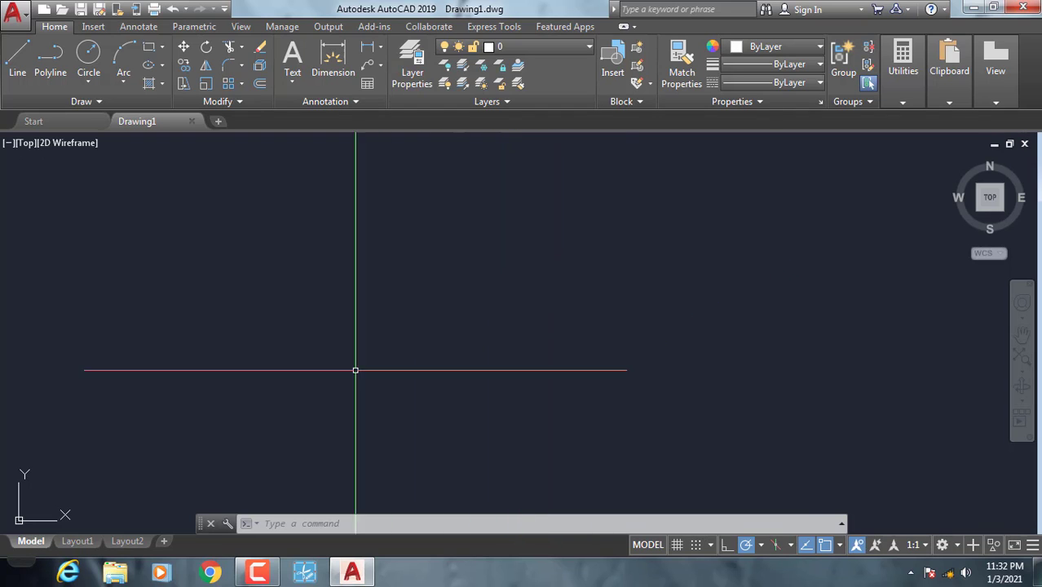
Drag contoh 1.jpg from Lokal Disk (D:) in Windows Explorer onto AutoCAD
left_click(114, 573)
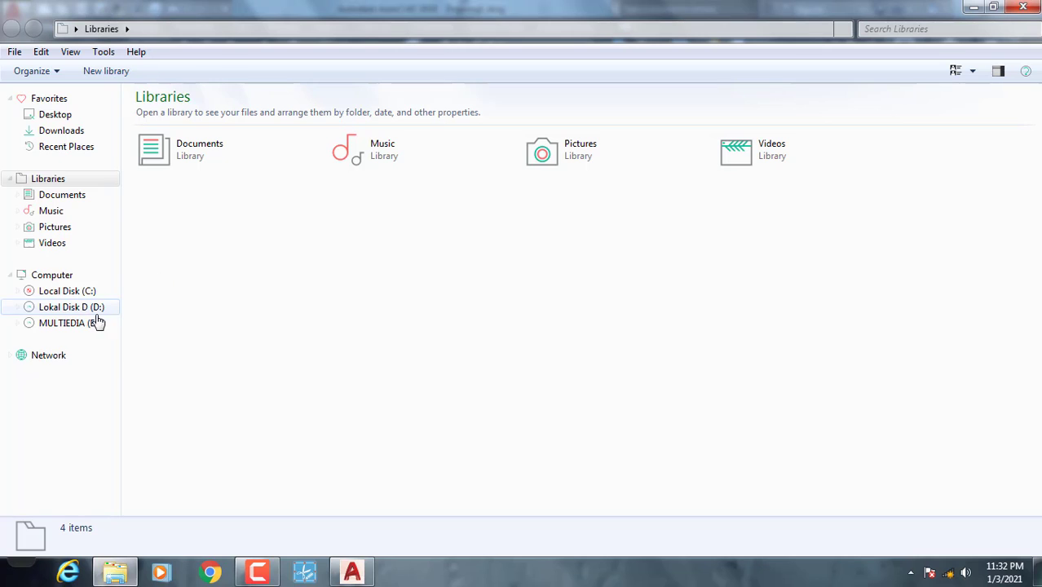
left_click(82, 310)
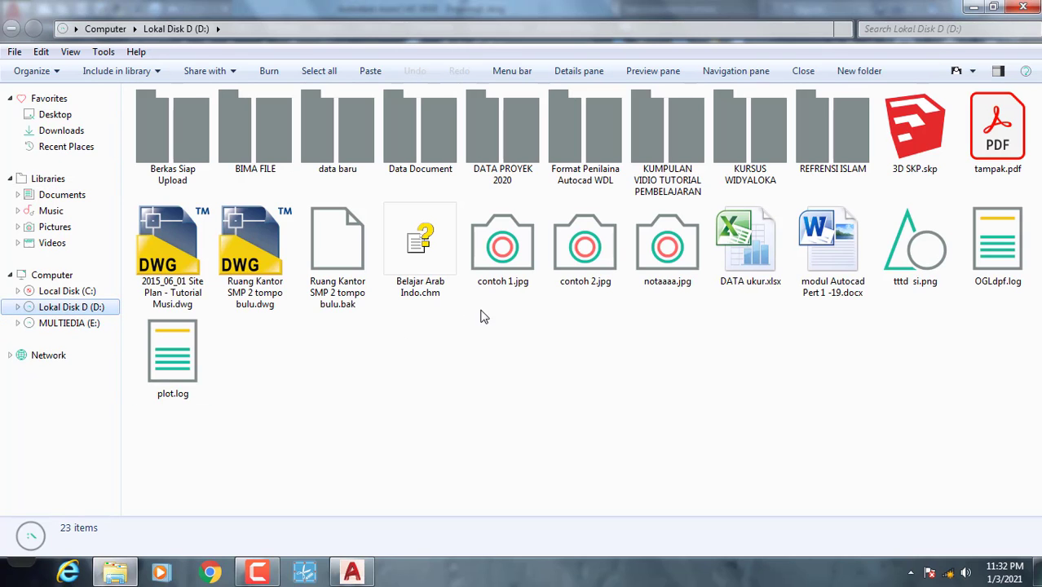
mouse_move(499, 253)
left_mouse_down()
mouse_move(359, 573)
mouse_move(342, 325)
left_mouse_up()
Insert contoh 1.jpg into the drawing with the default scale and rotation, then centre it
left_click(313, 354)
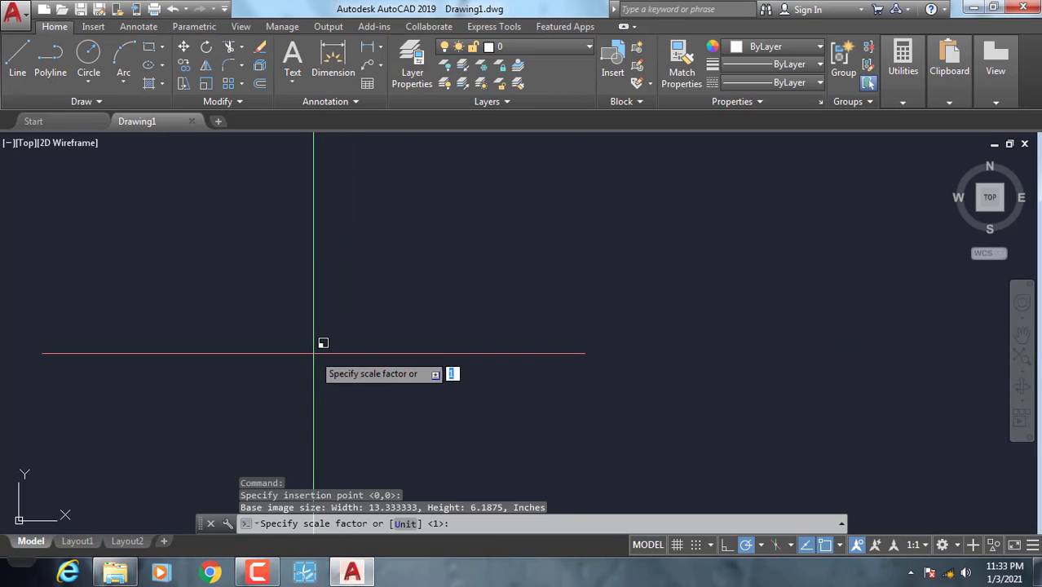
left_click(406, 354)
left_click(436, 353)
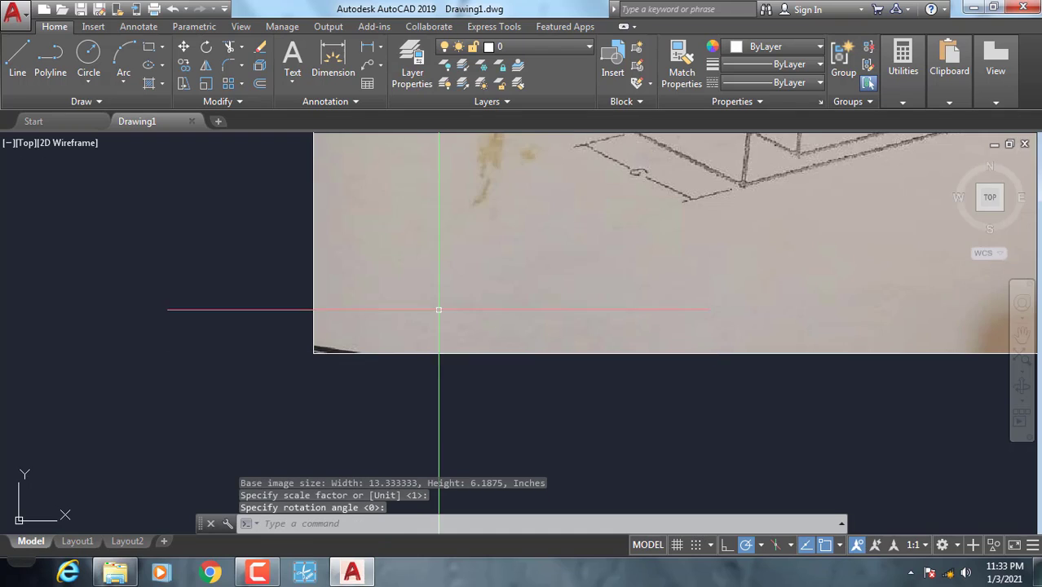
scroll(482, 279, "down", 2)
middle_click_drag(502, 271, 384, 319)
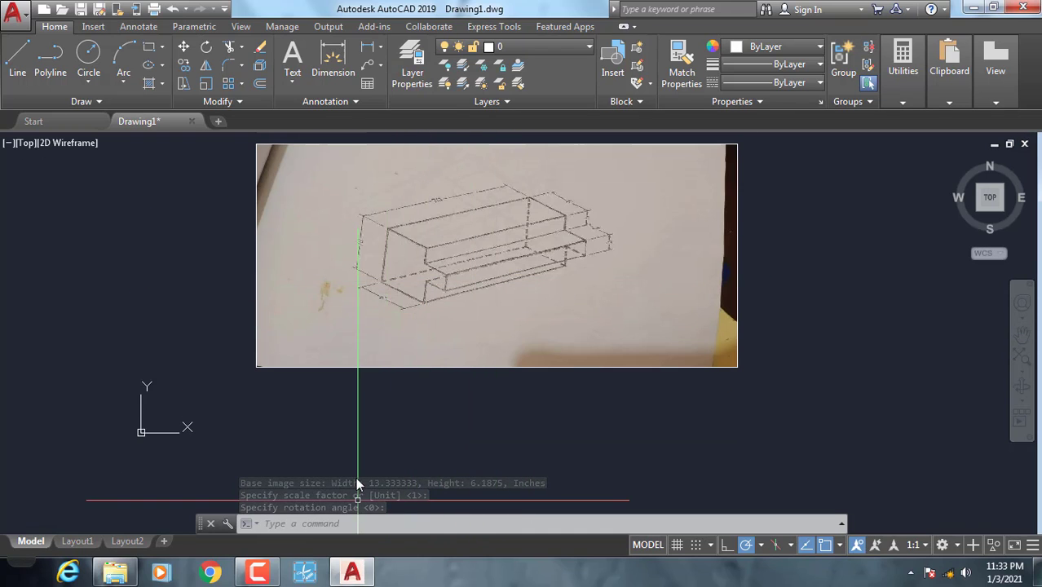
Insert contoh 2.jpg beside it at scale 1 with 0 rotation
left_click(115, 573)
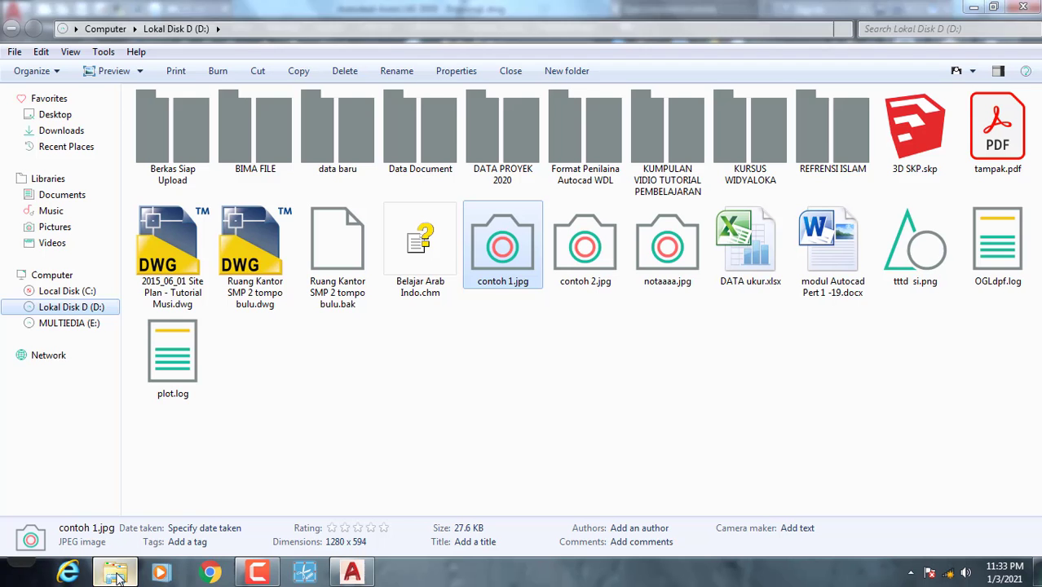
mouse_move(592, 269)
left_mouse_down()
mouse_move(367, 547)
mouse_move(766, 343)
left_mouse_up()
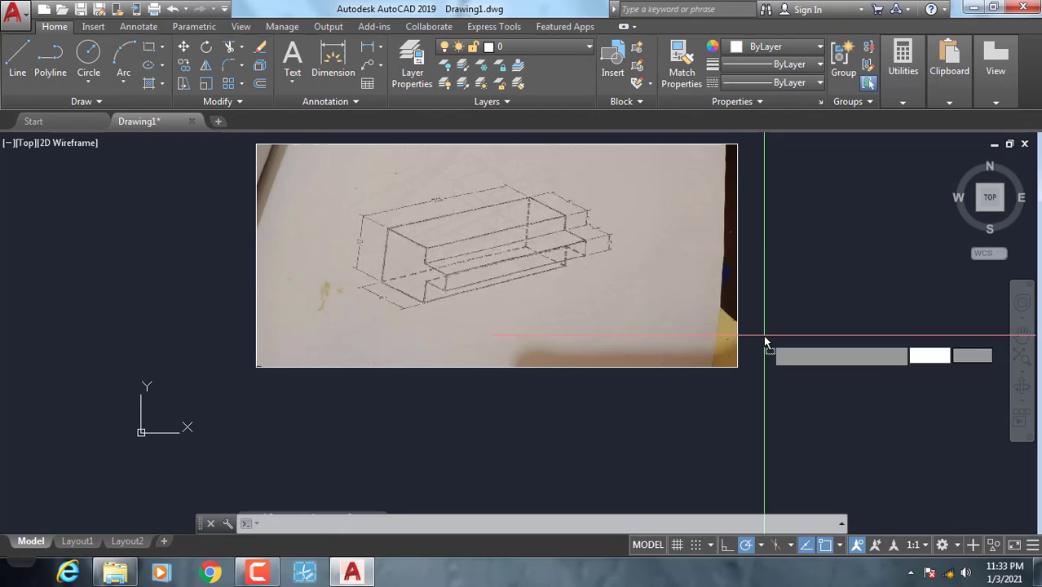
middle_click_drag(765, 343, 360, 361)
left_click(605, 382)
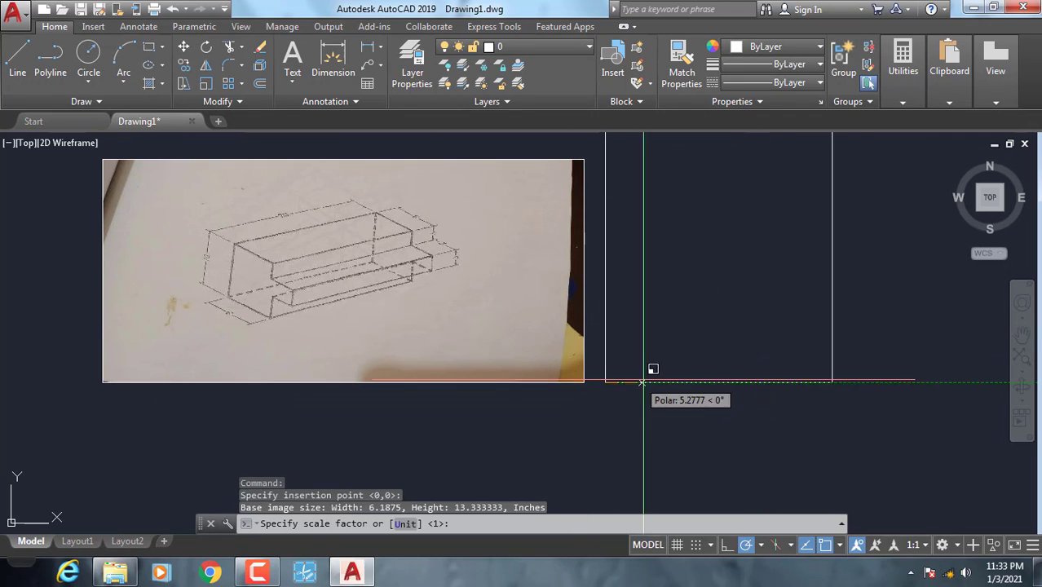
left_click(721, 382)
left_click(717, 381)
Bring both photos into view and select the tall contoh 2.jpg image
scroll(605, 381, "down", 2)
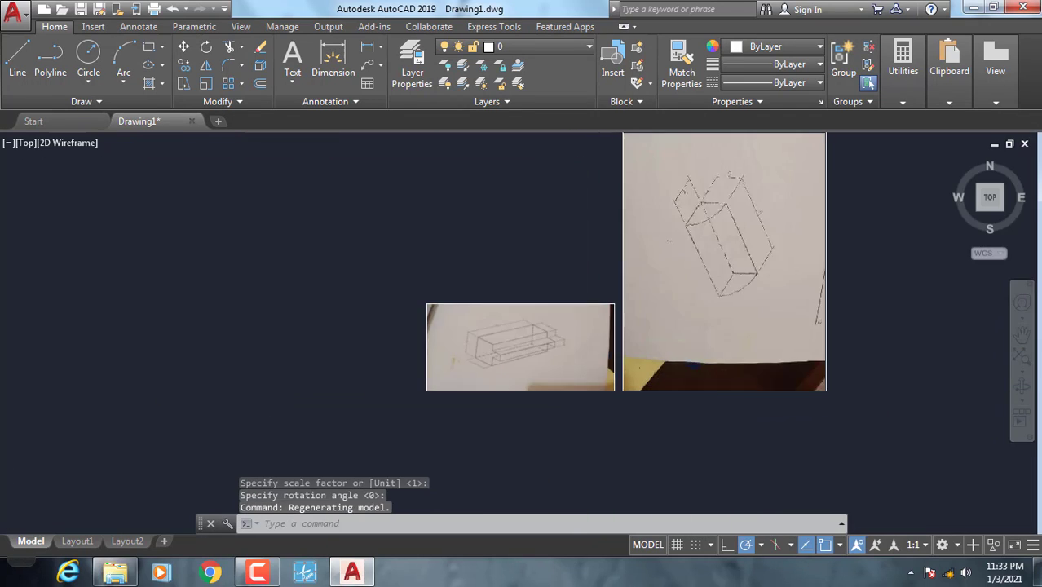
scroll(619, 393, "down", 1)
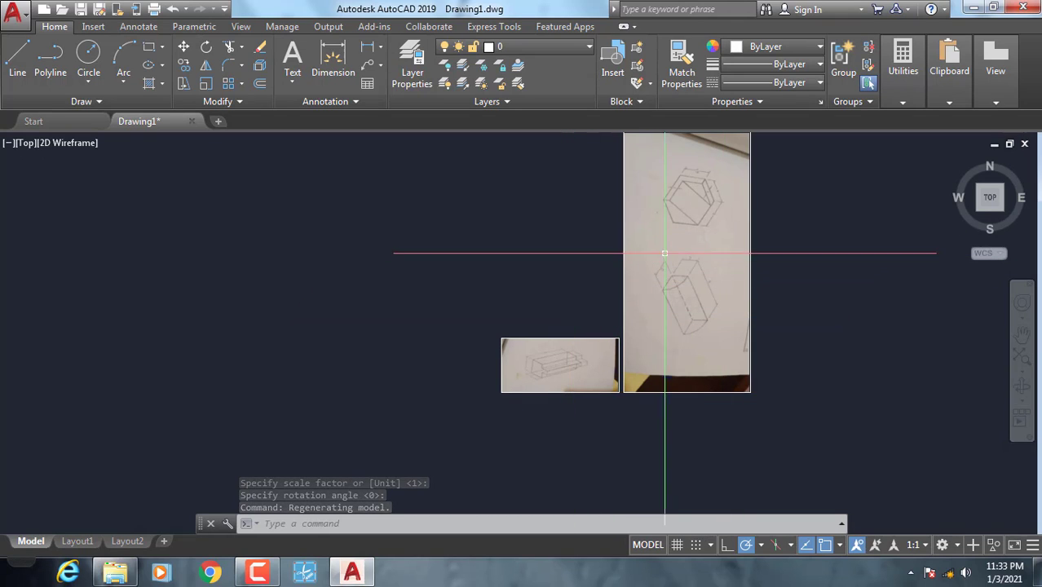
scroll(664, 254, "up", 2)
middle_click_drag(768, 287, 500, 309)
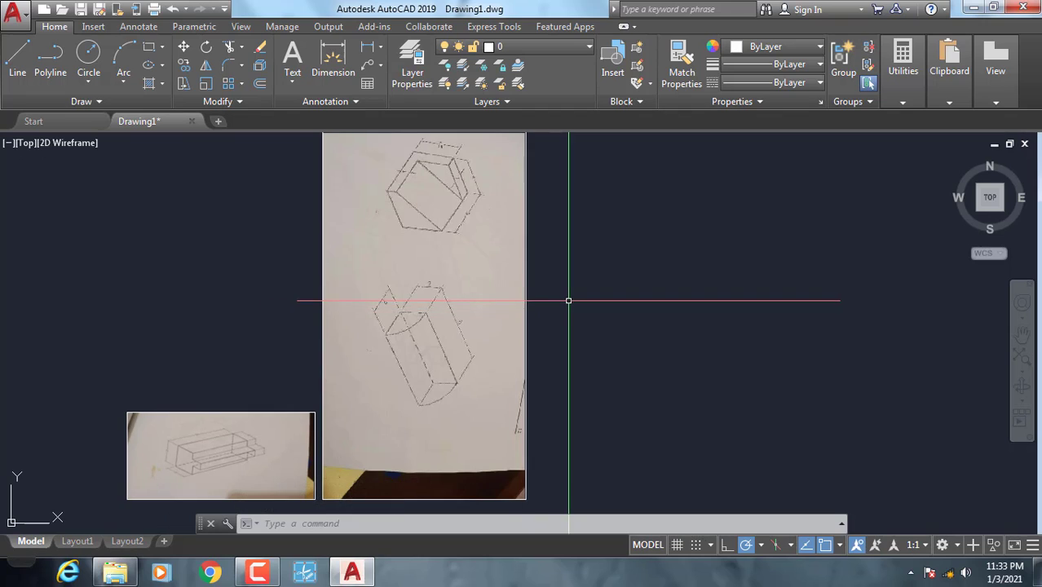
left_click(505, 282)
left_click(493, 274)
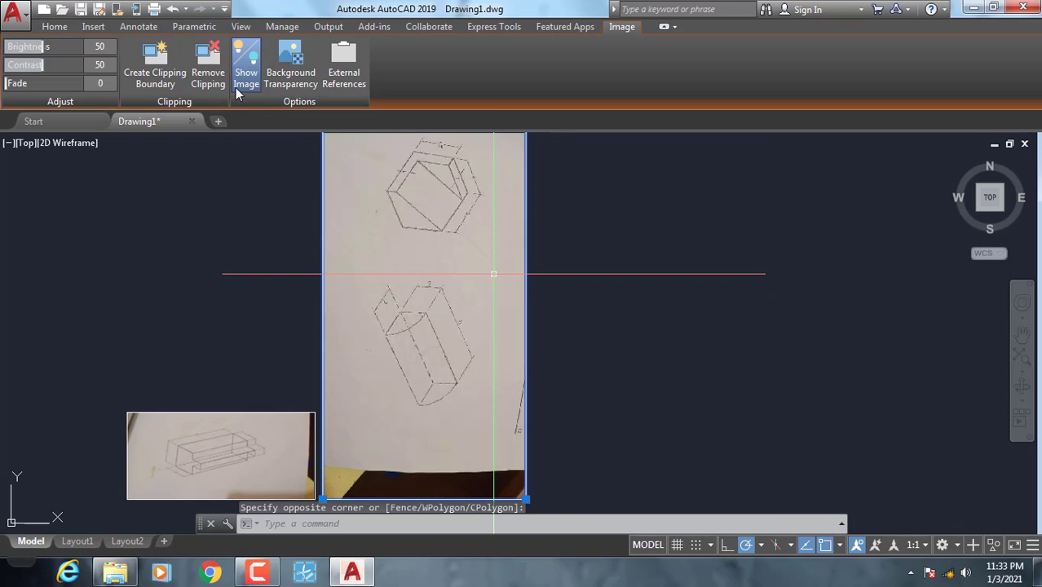
Rotate the tall photo about a pivot point so the prism and quarter-round block lie sideways, then inspect
left_click(55, 26)
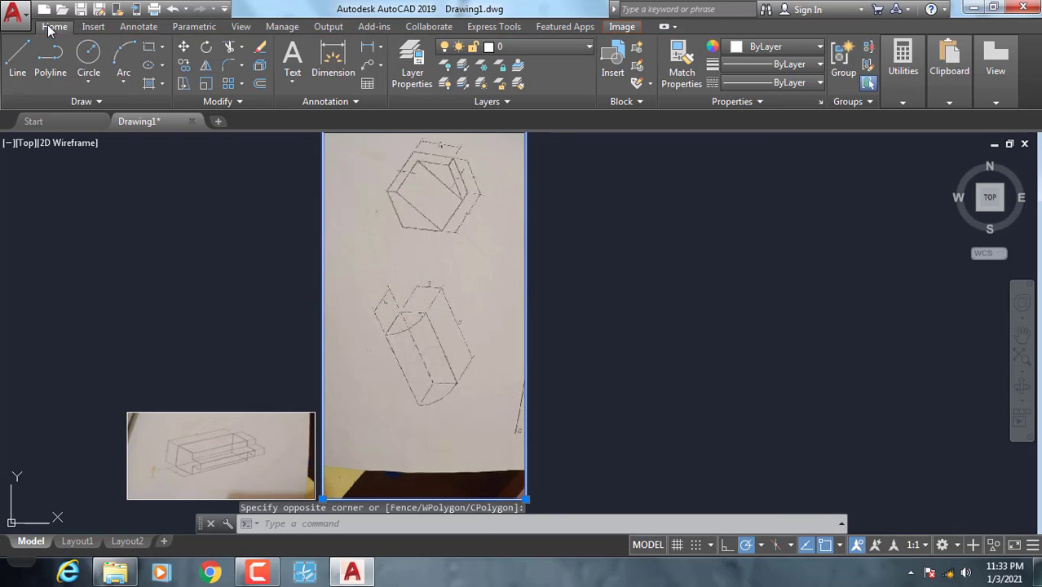
left_click(206, 46)
left_click(426, 292)
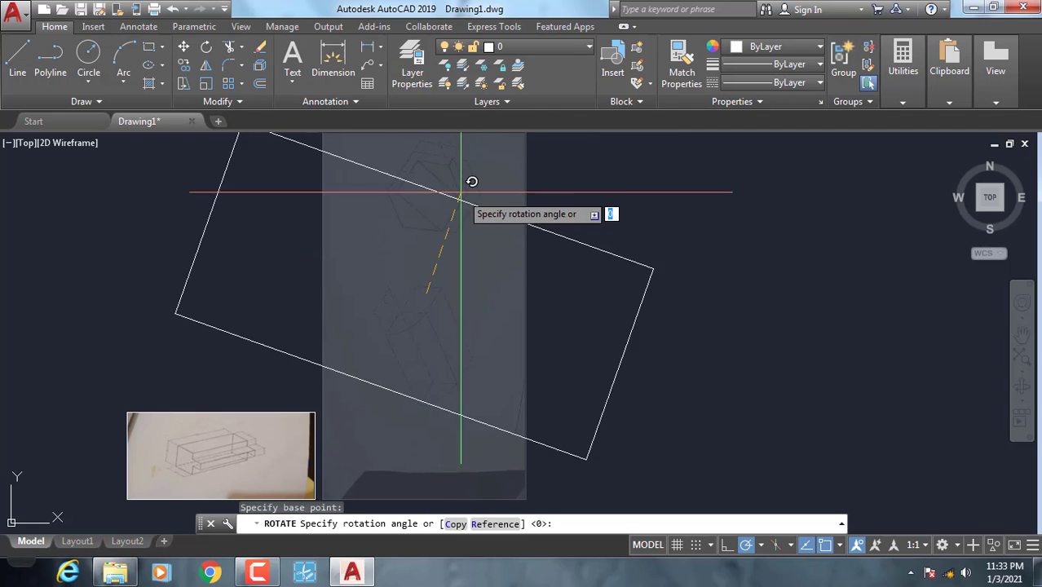
key("Return")
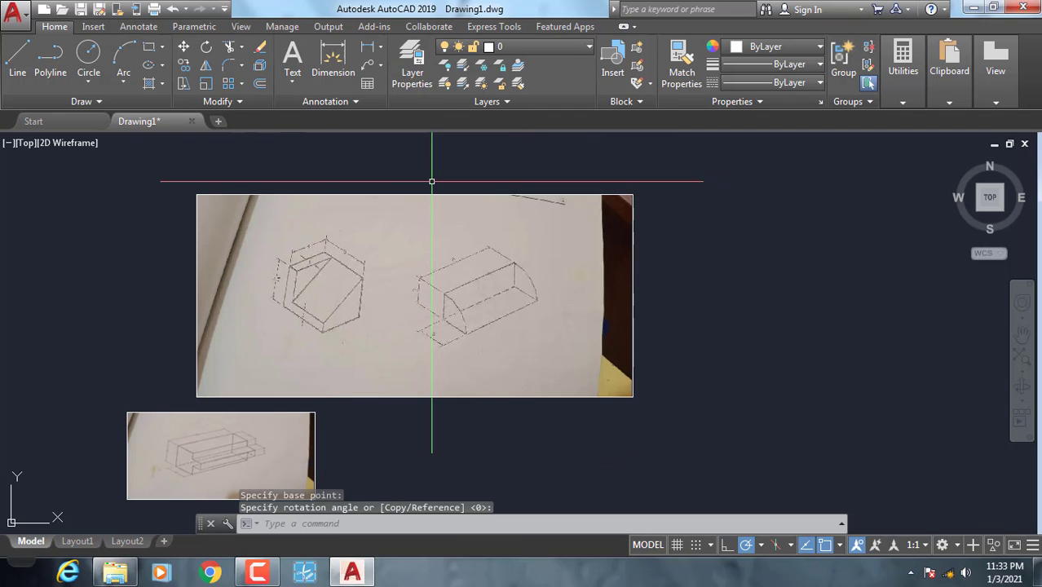
scroll(278, 373, "up", 2)
mouse_move(338, 329)
middle_mouse_down()
mouse_move(540, 242)
mouse_move(703, 348)
middle_mouse_up()
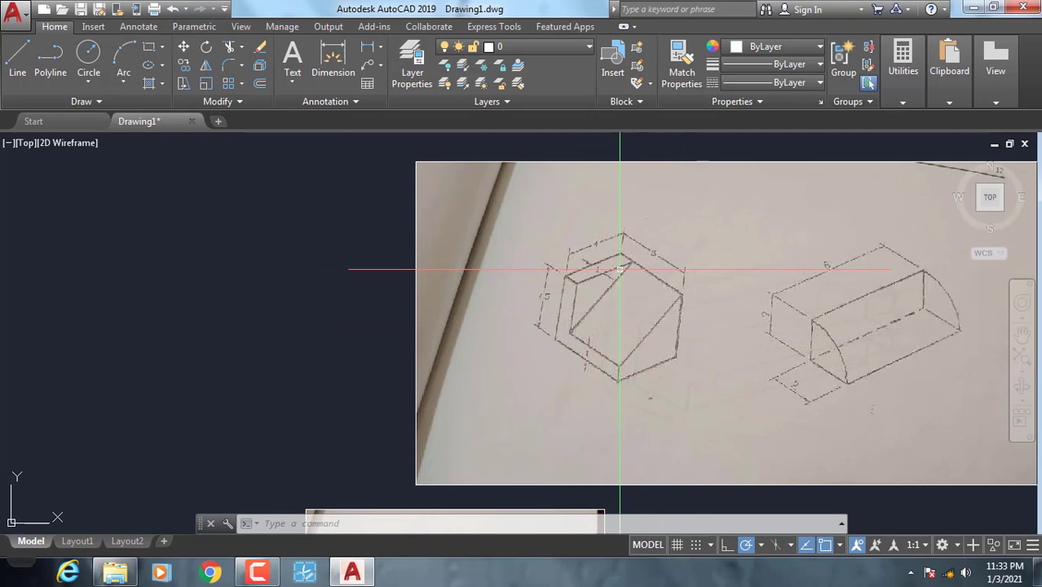
scroll(582, 273, "up", 3)
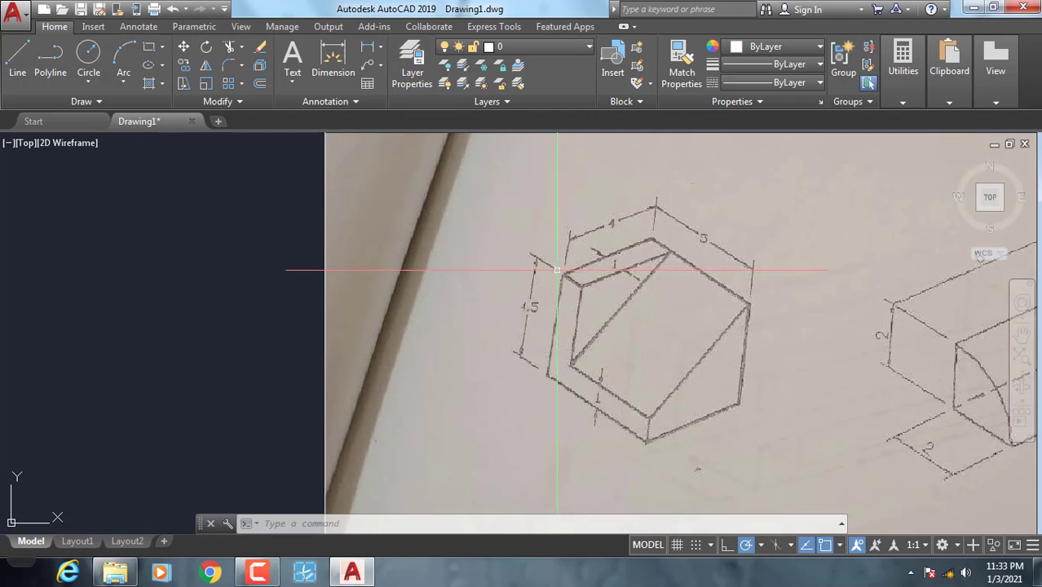
scroll(719, 239, "down", 2)
scroll(635, 416, "up", 3)
scroll(634, 415, "down", 4)
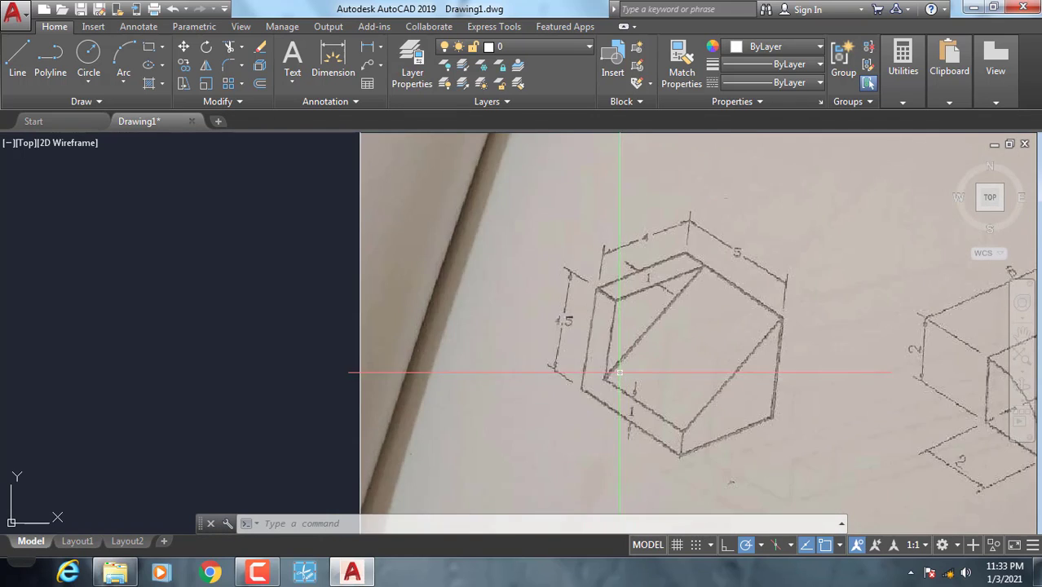
scroll(532, 352, "down", 4)
middle_click_drag(565, 365, 496, 295)
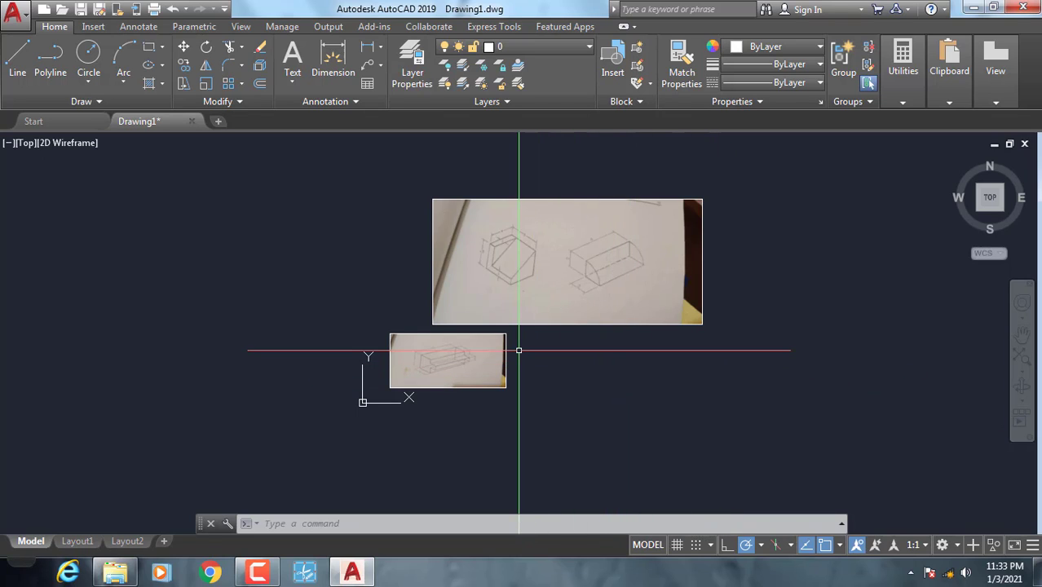
Toggle Isometric Drafting on and off, browse the status-bar toggle list, then start the settings command
left_click(775, 547)
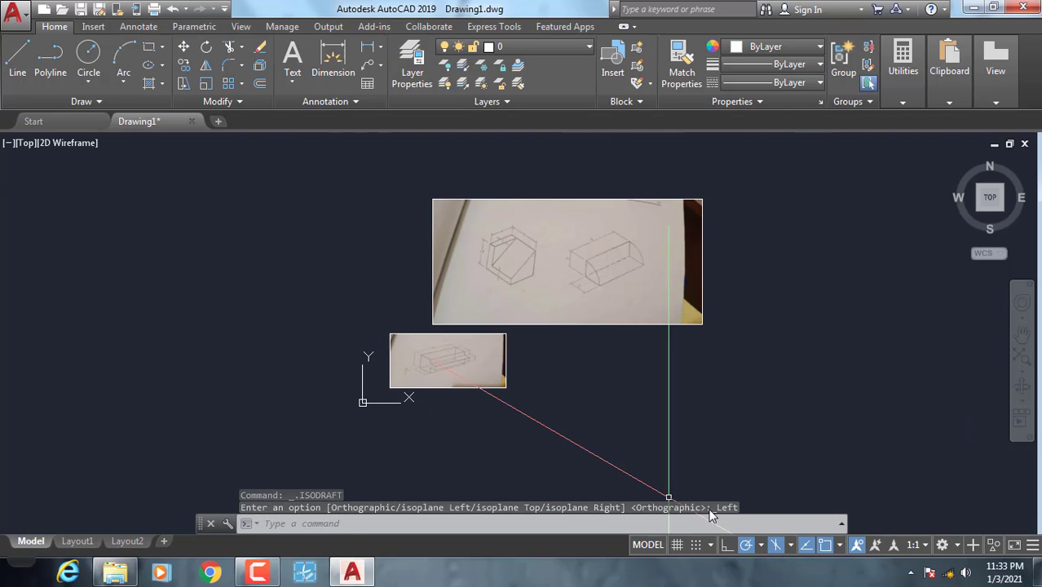
left_click(776, 546)
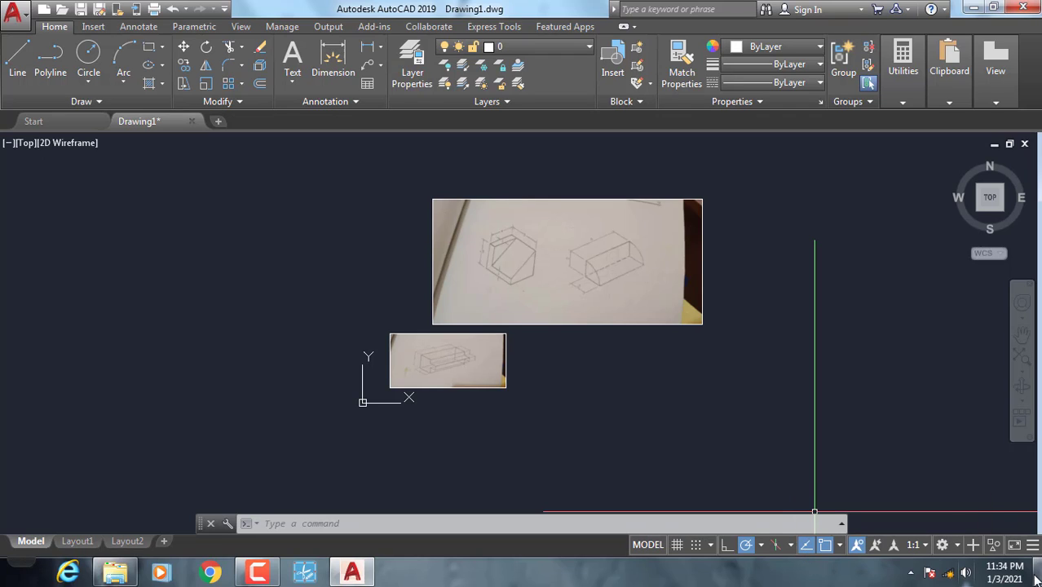
left_click(1033, 546)
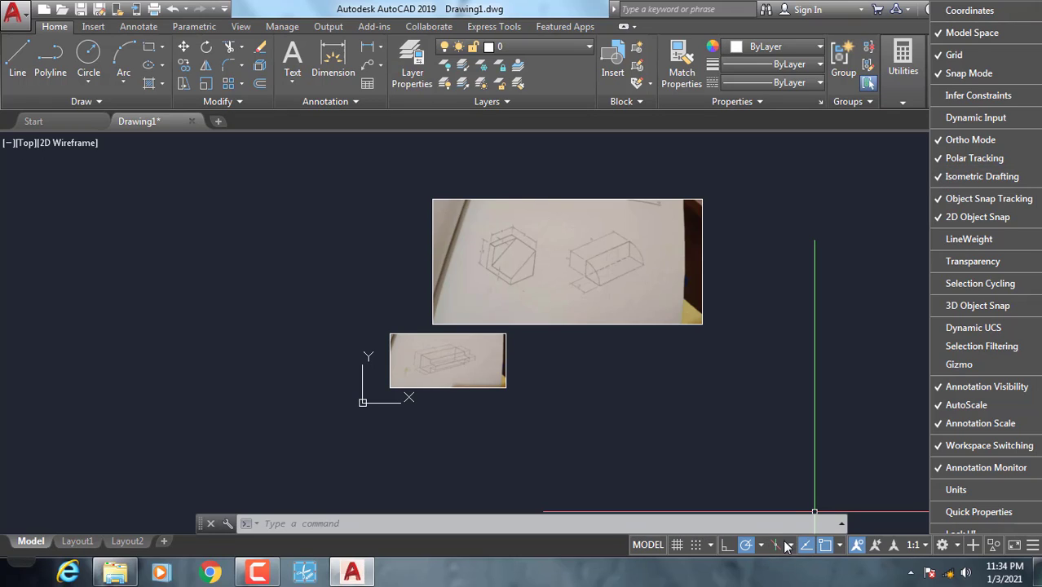
left_click(865, 362)
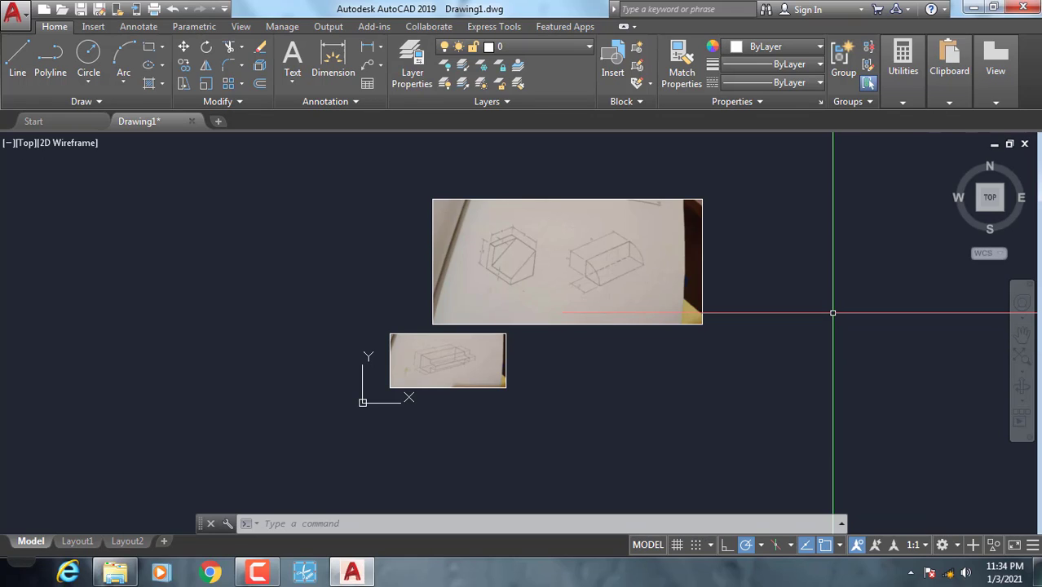
type("c")
type("s")
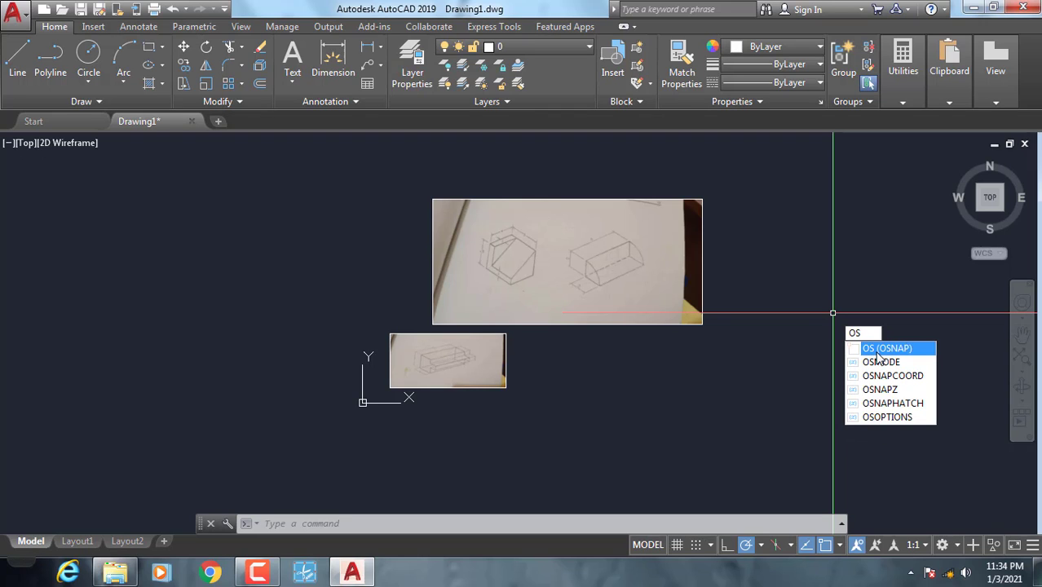
Set the snap type to Isometric snap on the Snap and Grid tab and confirm
left_click(878, 351)
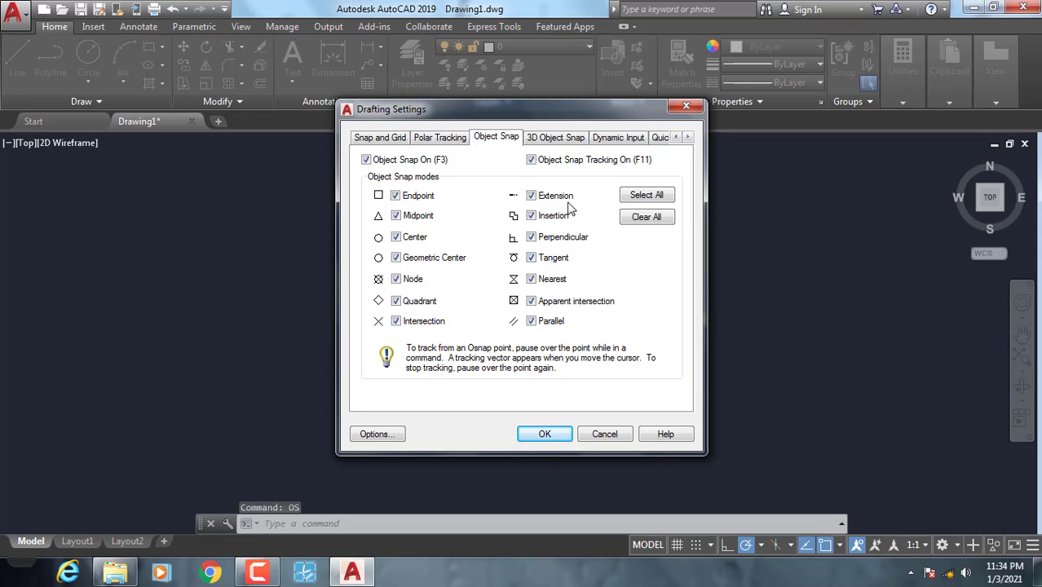
left_click(366, 144)
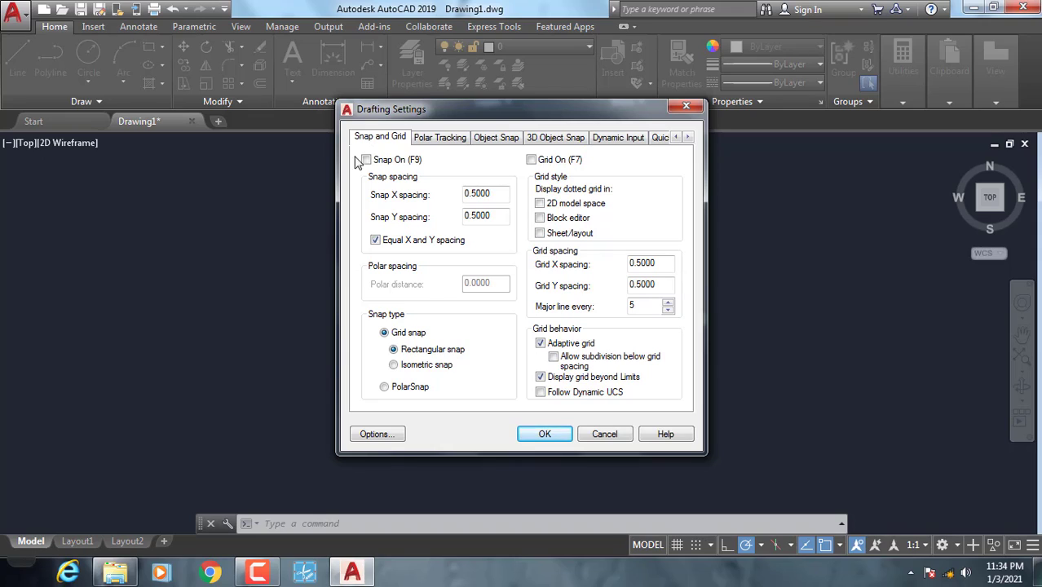
left_click(394, 365)
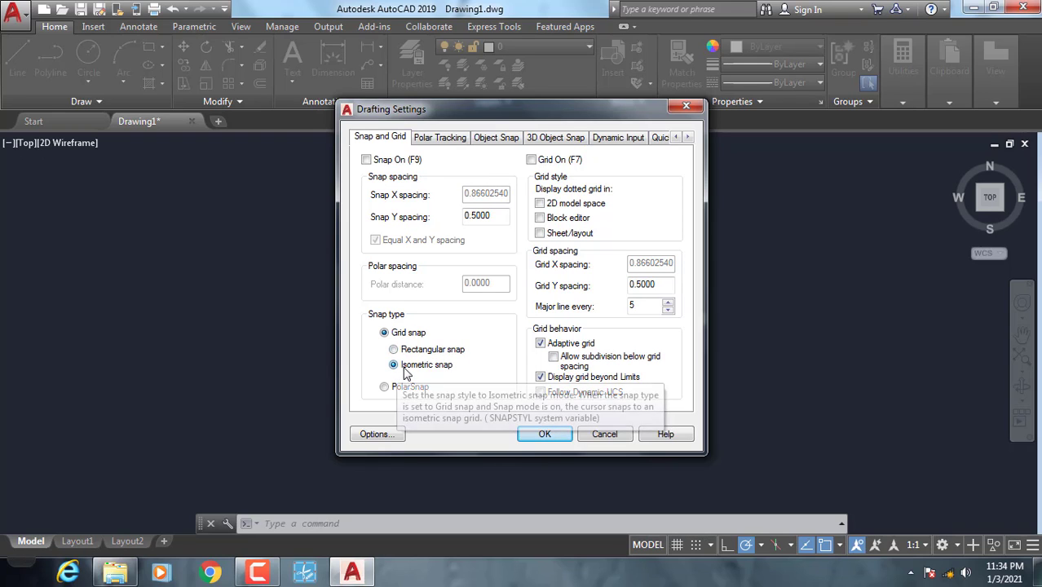
left_click(541, 434)
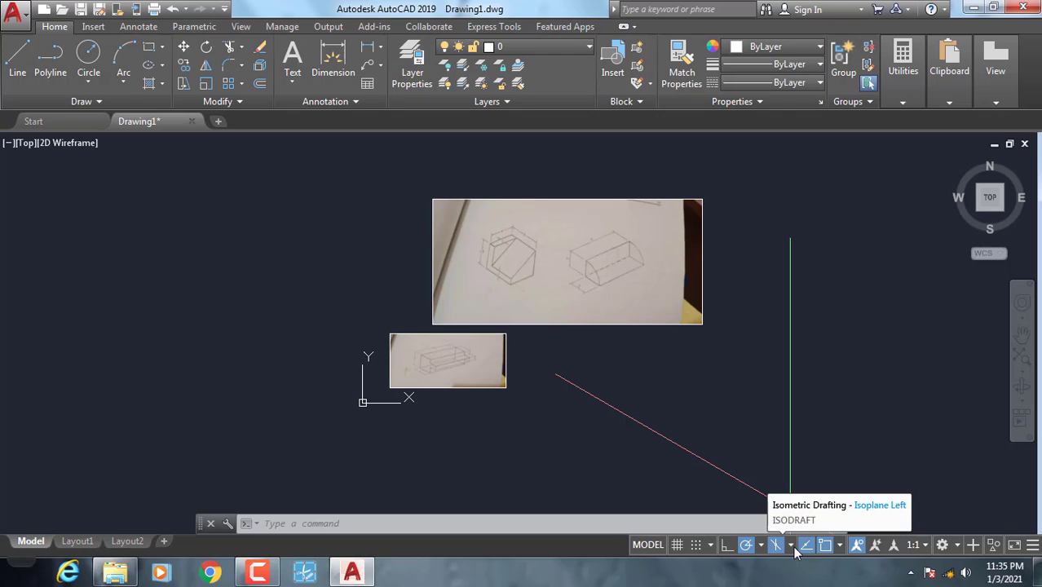
Keep the left isoplane and draw the outline's first vertical and diagonal edges in empty space
left_click(790, 547)
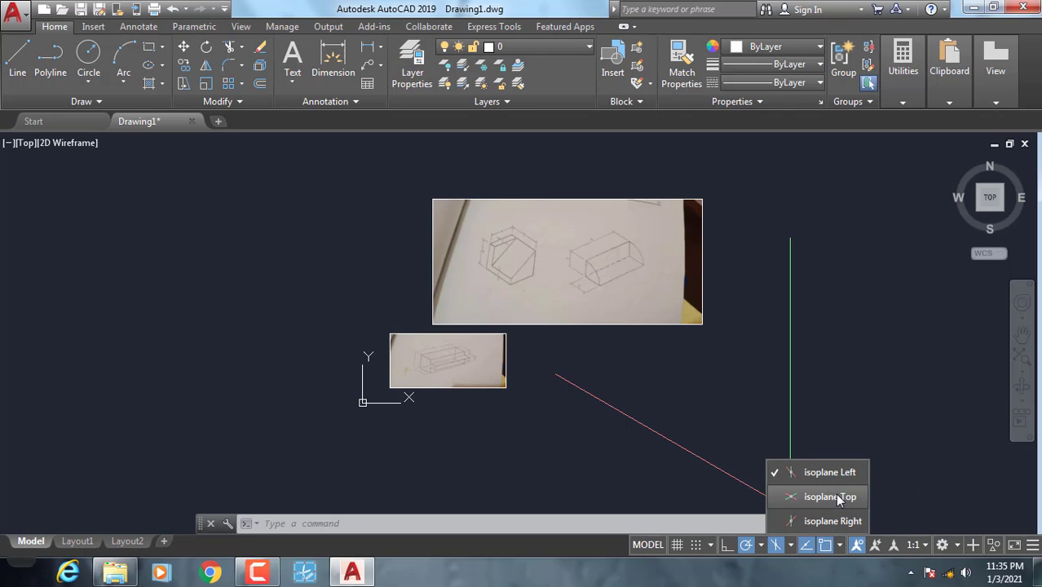
left_click(829, 389)
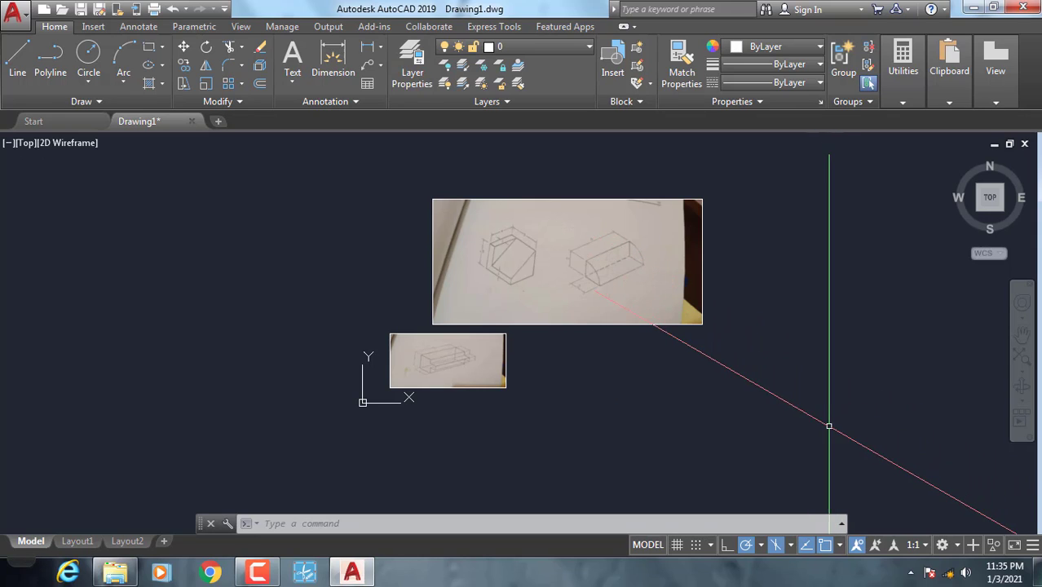
mouse_move(828, 426)
middle_mouse_down()
mouse_move(611, 423)
mouse_move(459, 384)
middle_mouse_up()
left_click(17, 57)
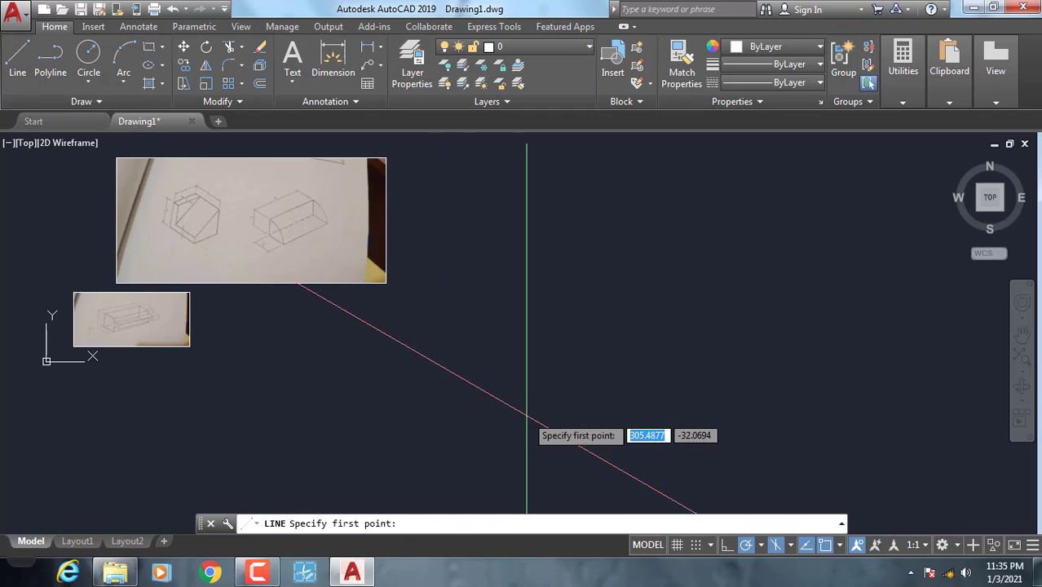
left_click(530, 418)
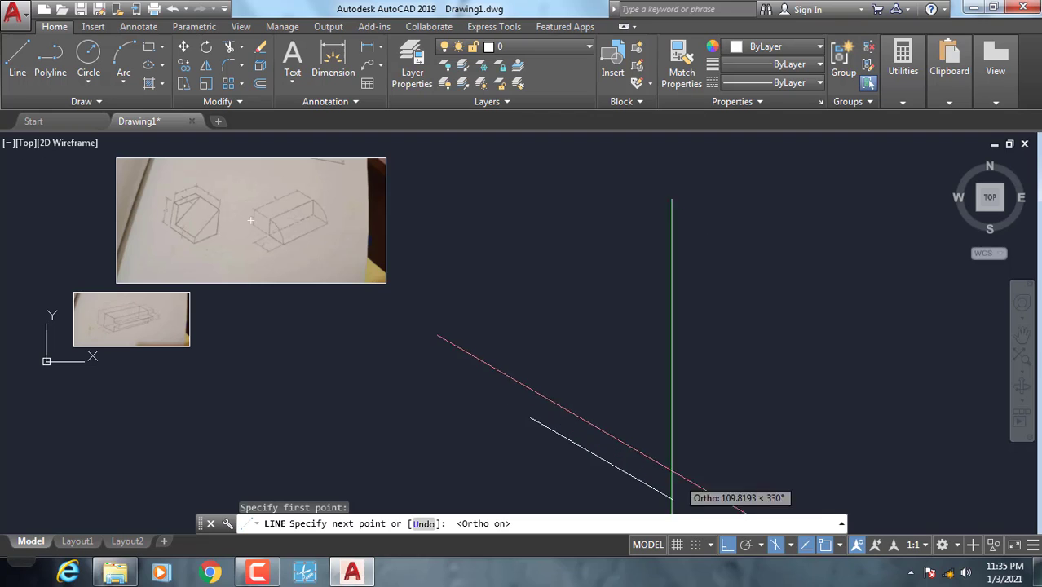
scroll(533, 324, "up", 2)
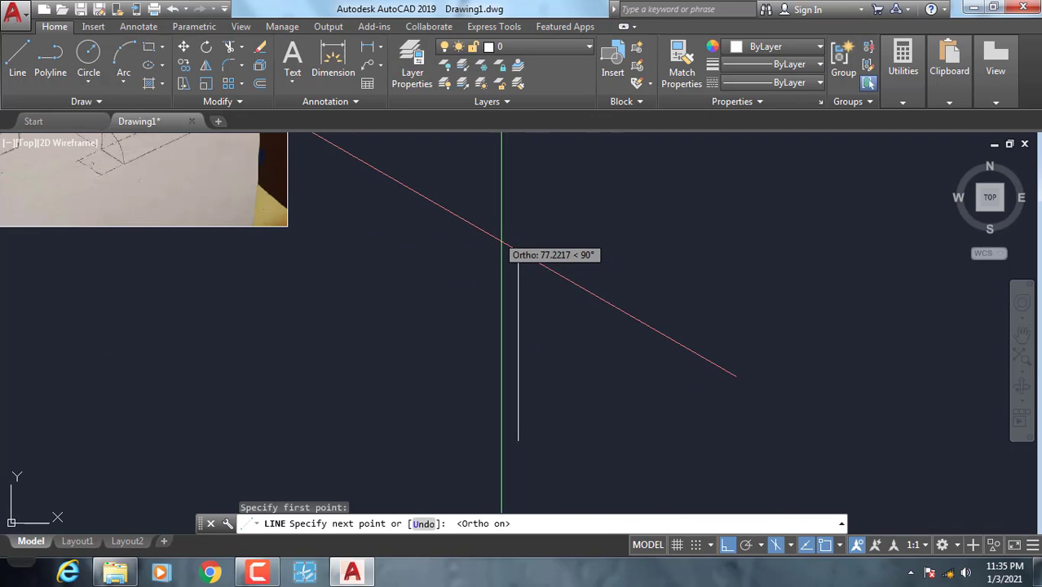
left_click(502, 254)
scroll(733, 379, "down", 2)
left_click(735, 381)
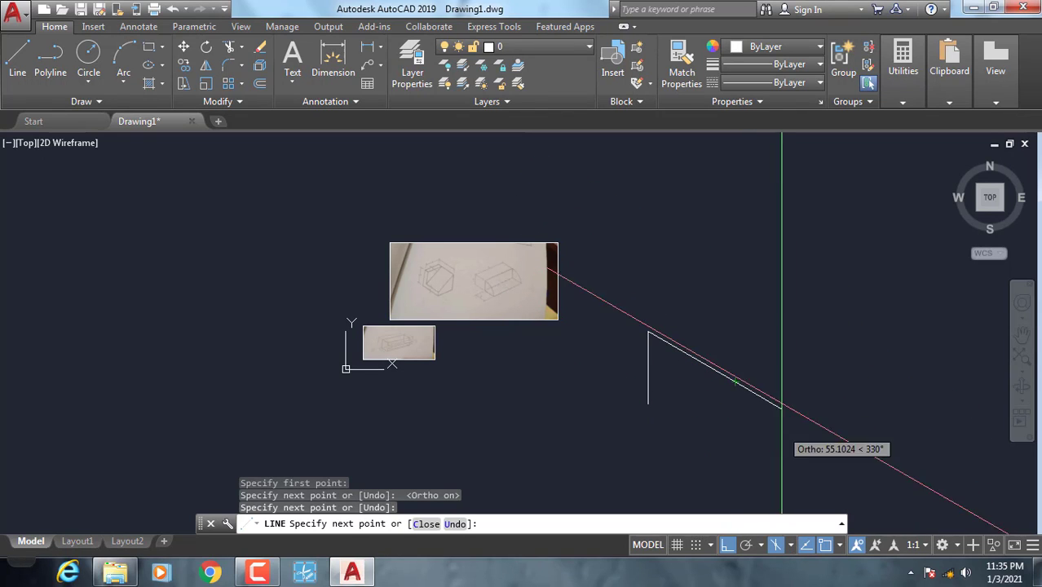
Switch to the top isoplane and add the 30° top-face edge and an upward vertical edge
key("F4")
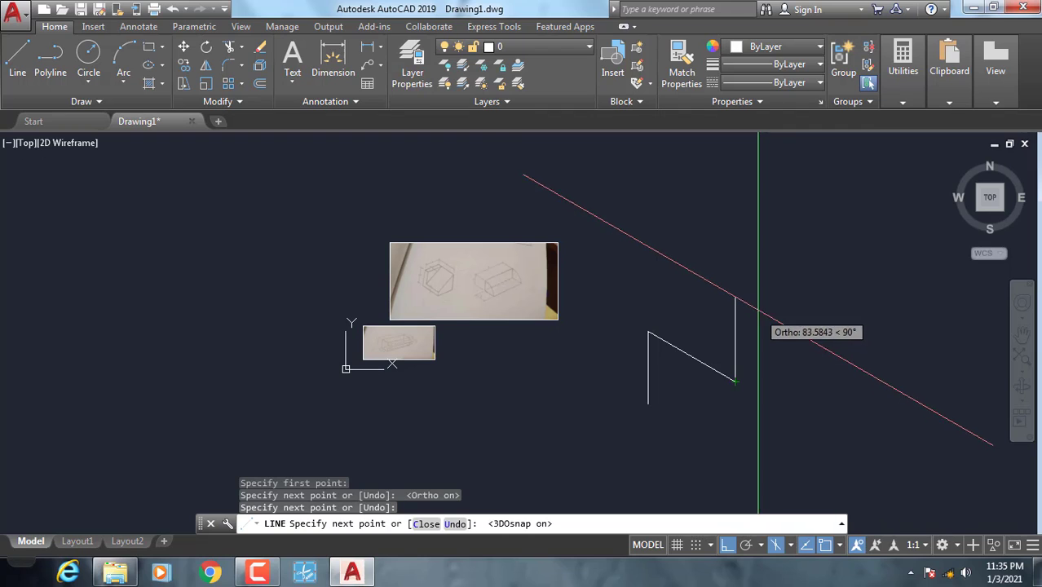
key("F5")
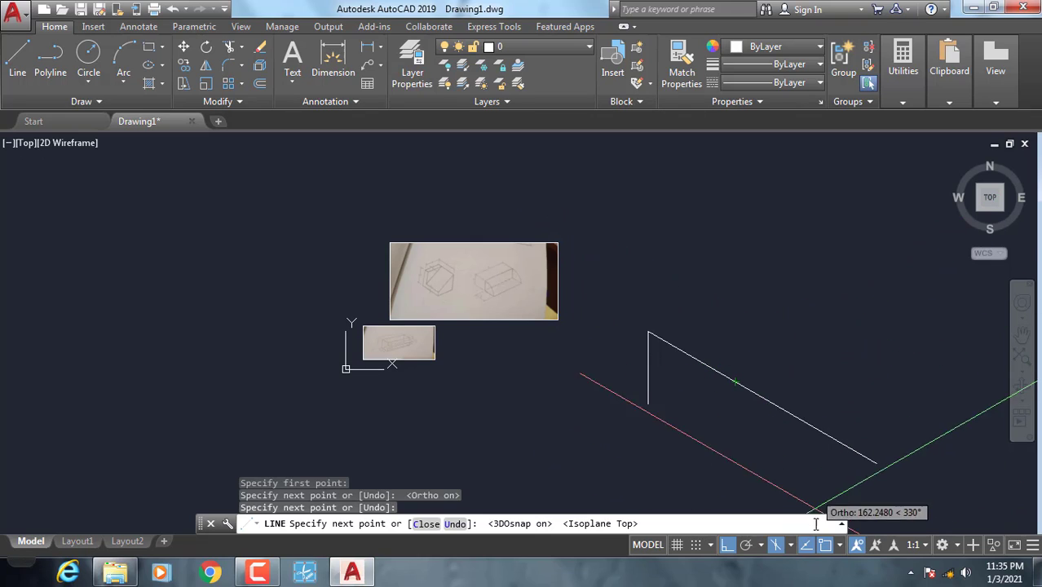
left_click(790, 546)
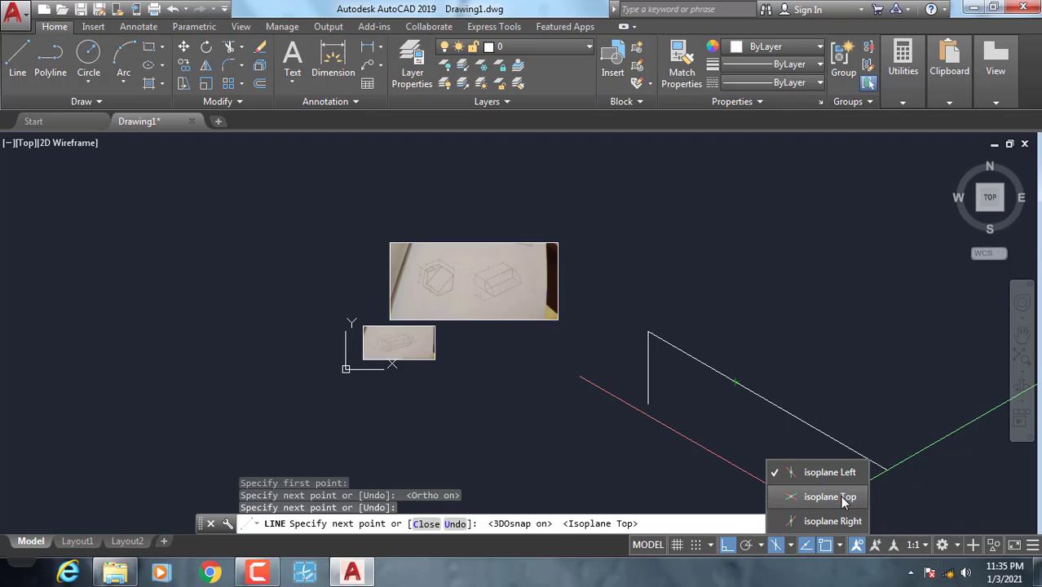
left_click(836, 385)
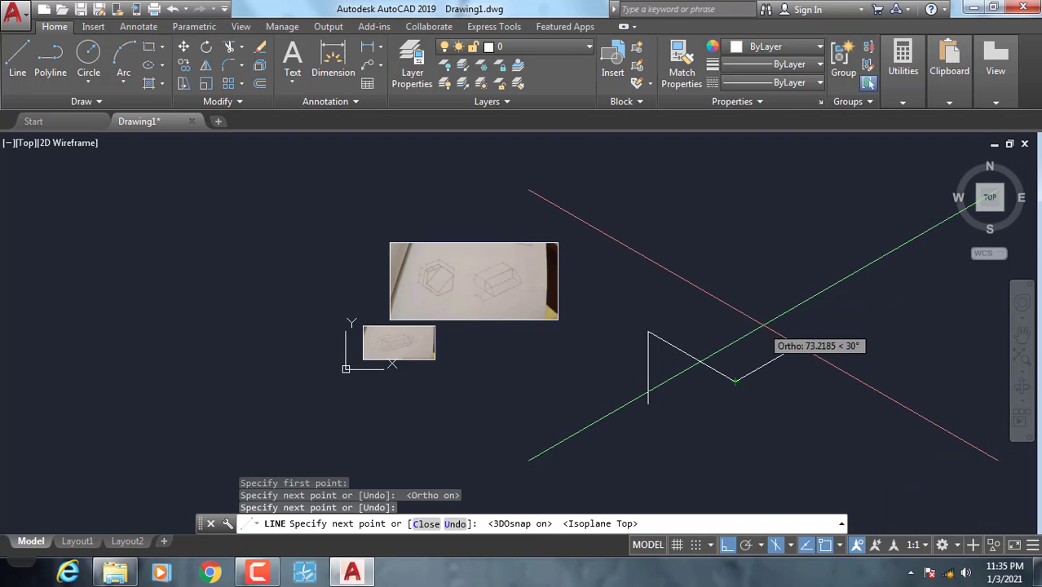
left_click(823, 294)
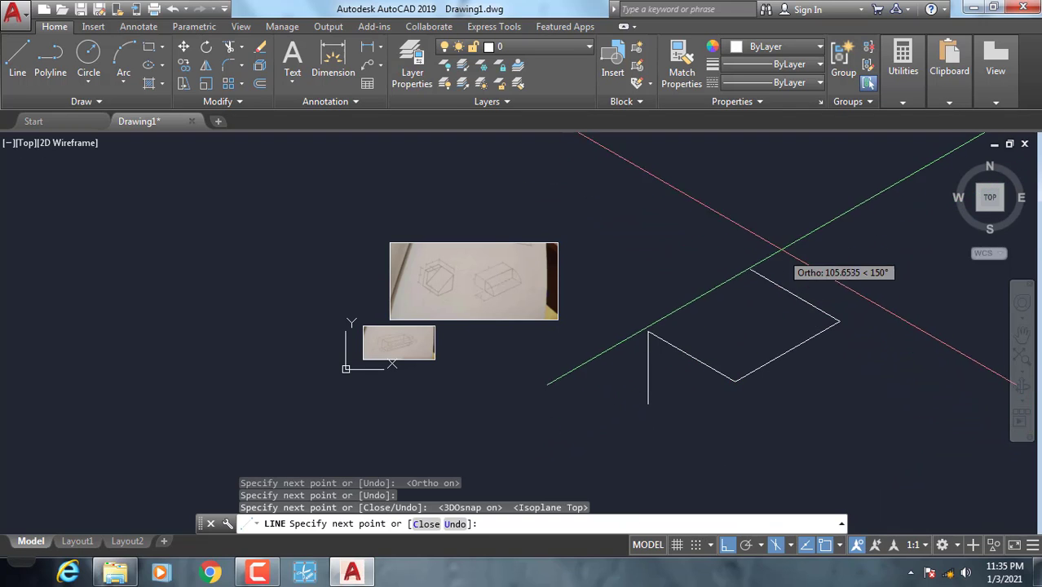
key("F5")
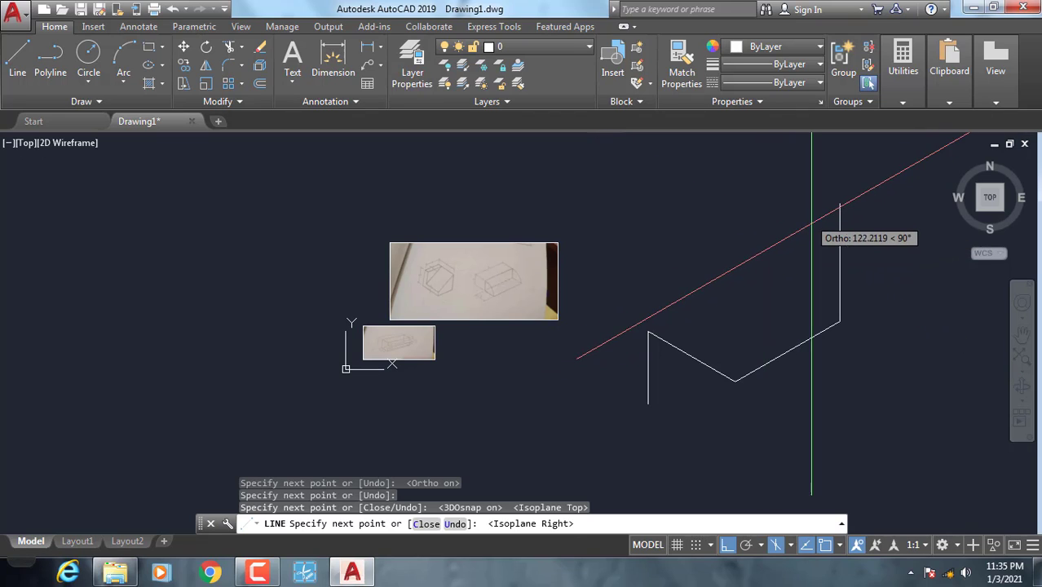
left_click(811, 216)
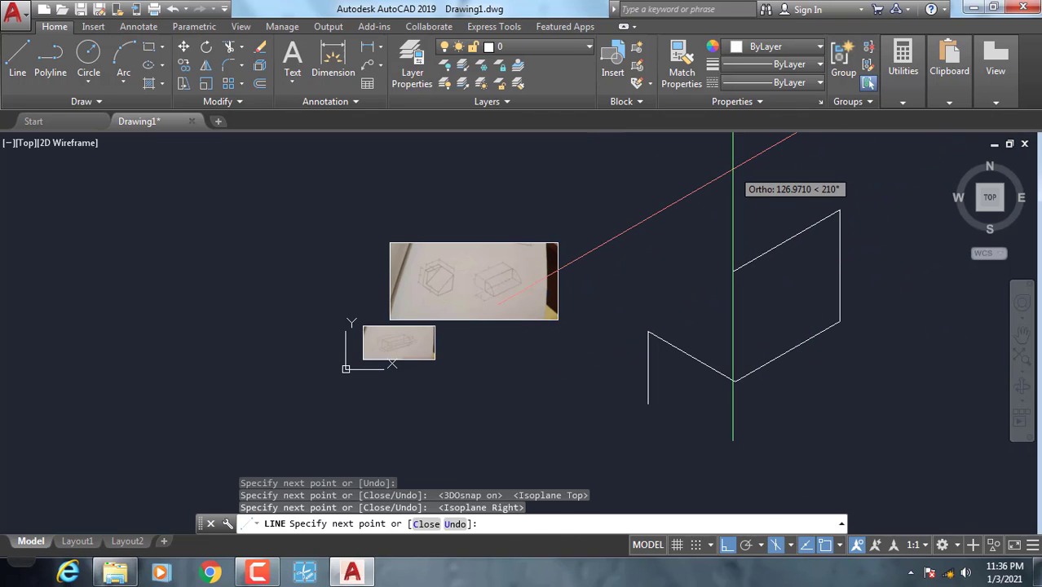
On the left isoplane, add the 150° top edge, a downward edge and a short 150° edge
key("F5")
left_click(721, 142)
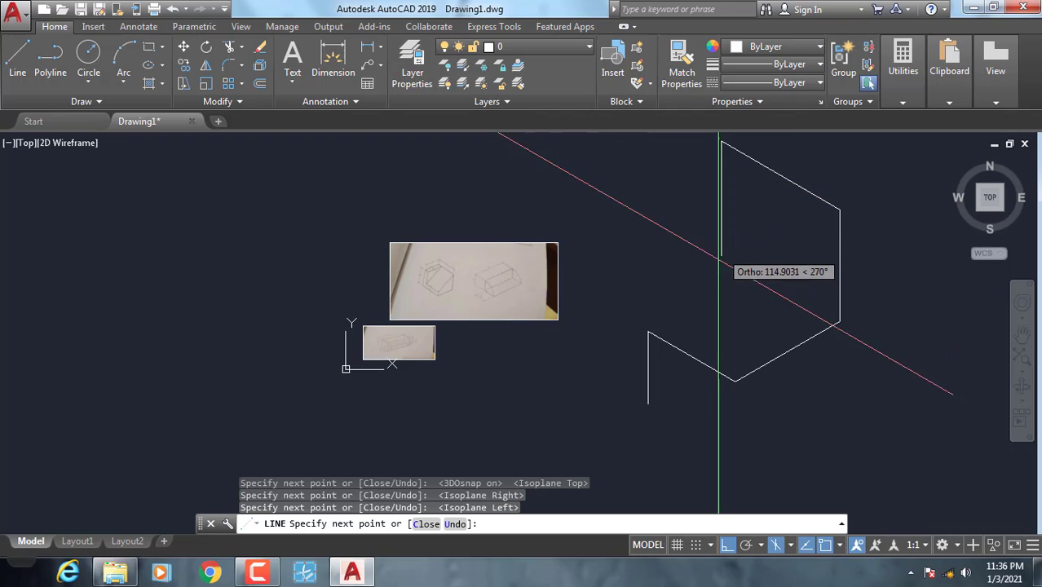
left_click(721, 274)
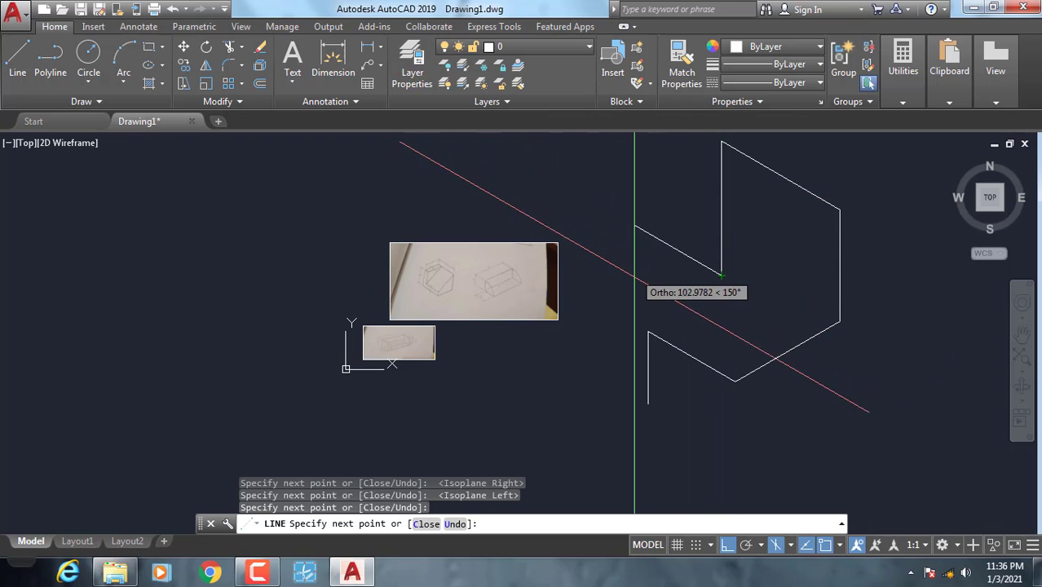
left_click(642, 229)
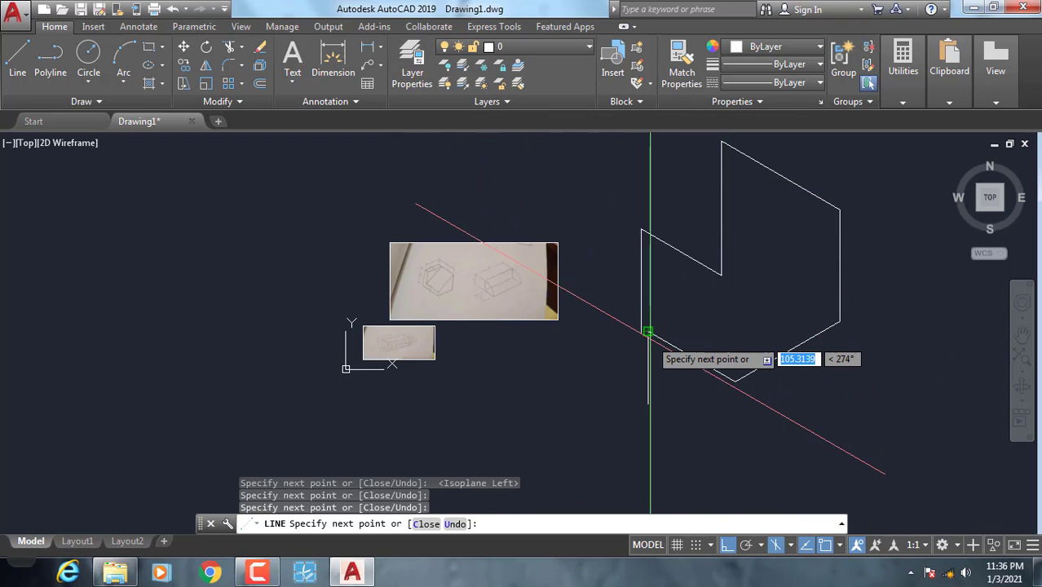
key("Return")
Window-select the whole traced outline
scroll(657, 351, "down", 3)
left_click(739, 420)
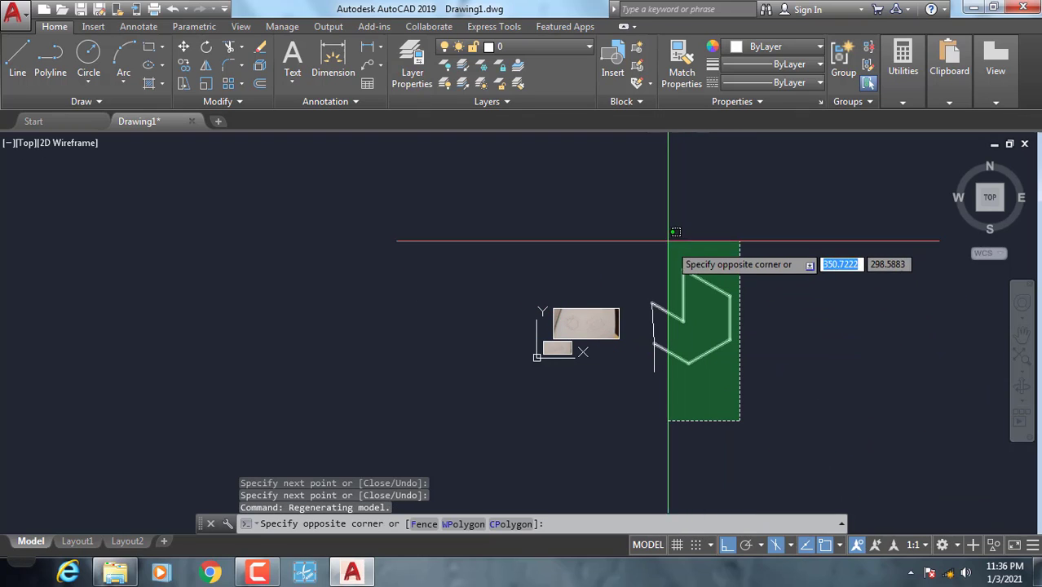
left_click(646, 204)
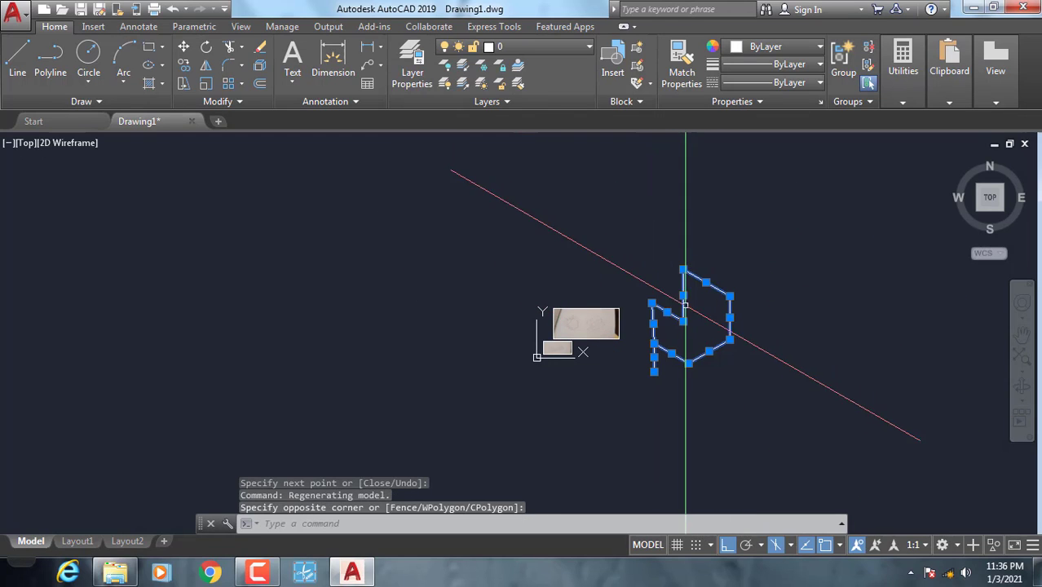
scroll(743, 368, "up", 2)
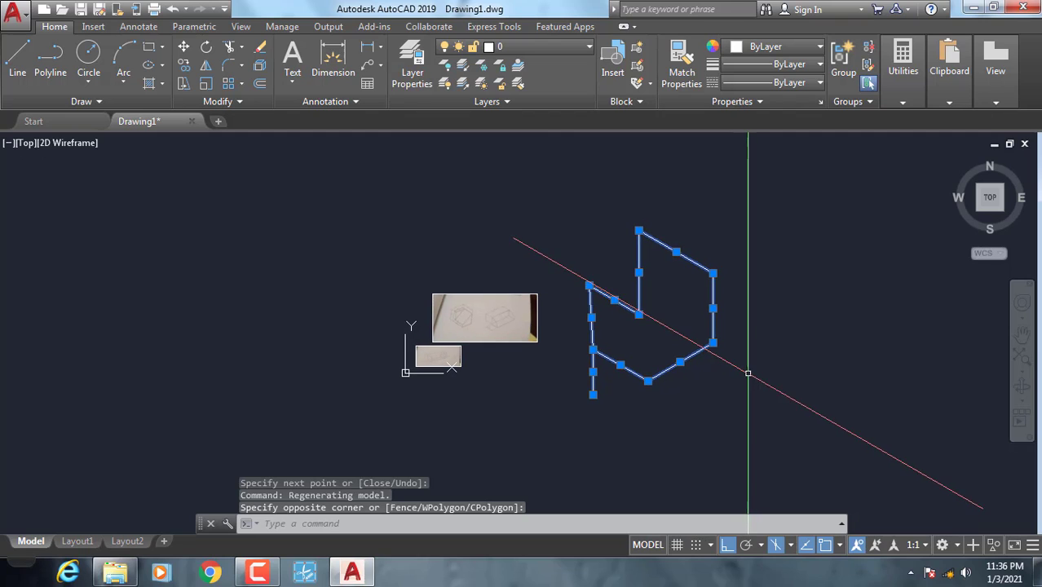
Erase the traced outline with E, then zoom in to study the large sketch photo
type("e")
key("Return")
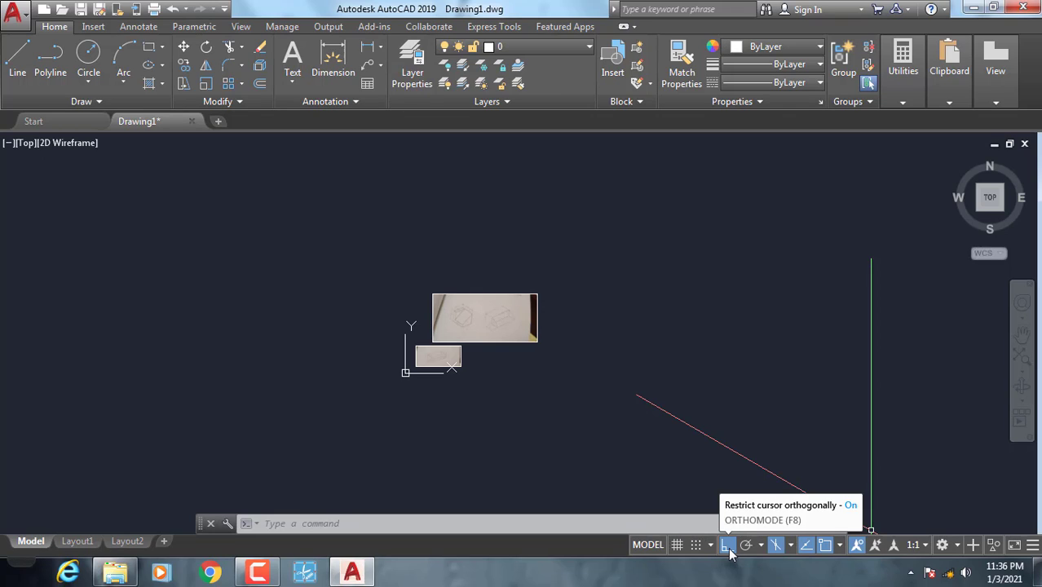
scroll(547, 392, "up", 4)
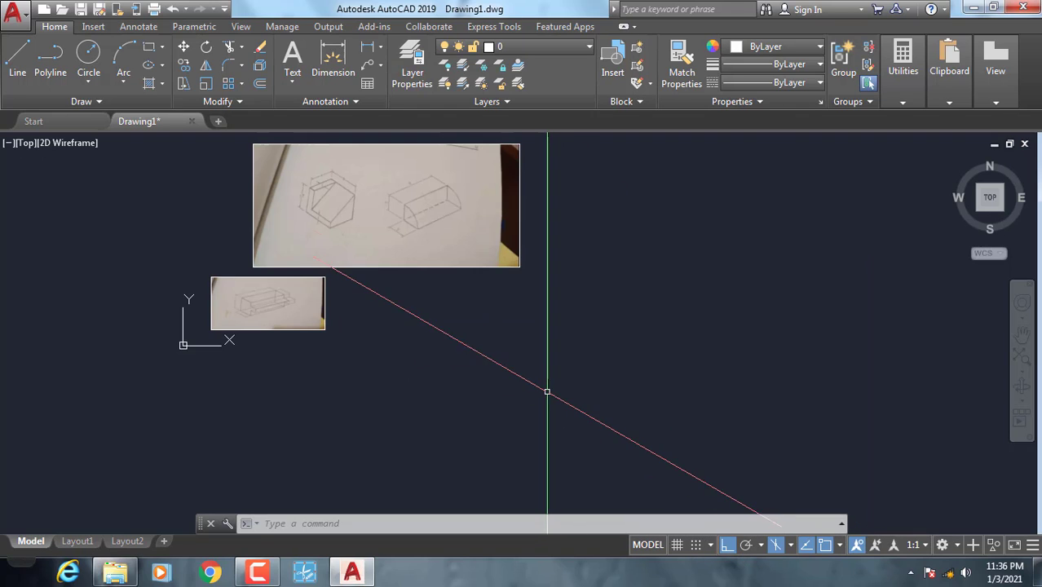
middle_click_drag(477, 284, 433, 381)
left_click(412, 368)
left_click(367, 290)
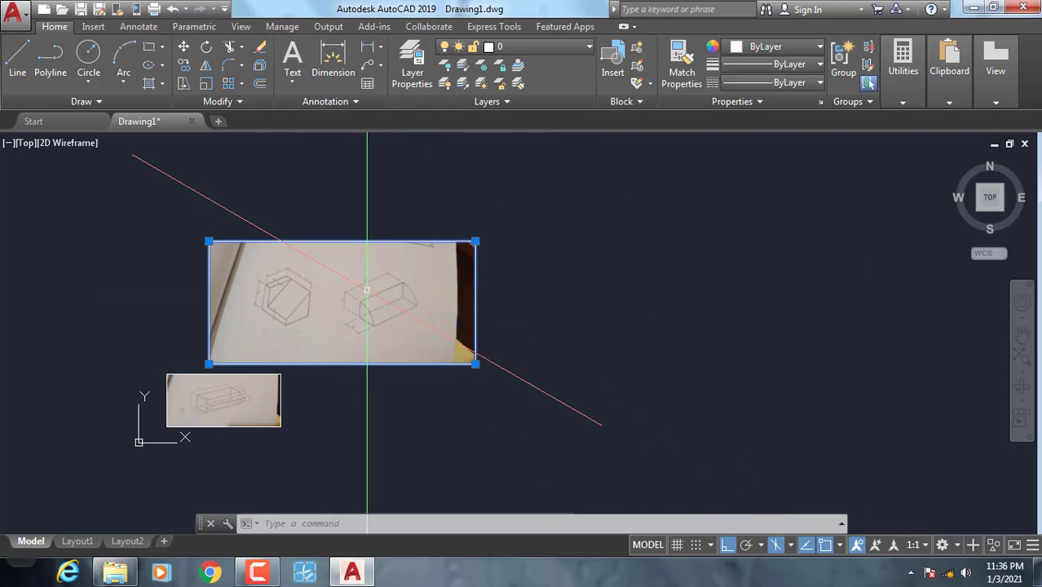
scroll(302, 294, "up", 4)
scroll(200, 273, "up", 4)
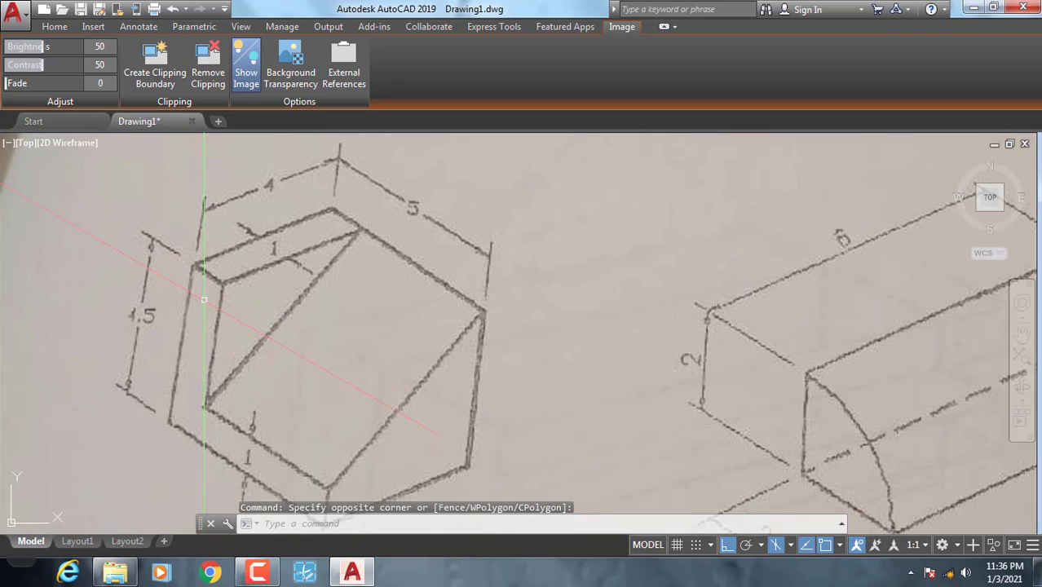
key("Escape")
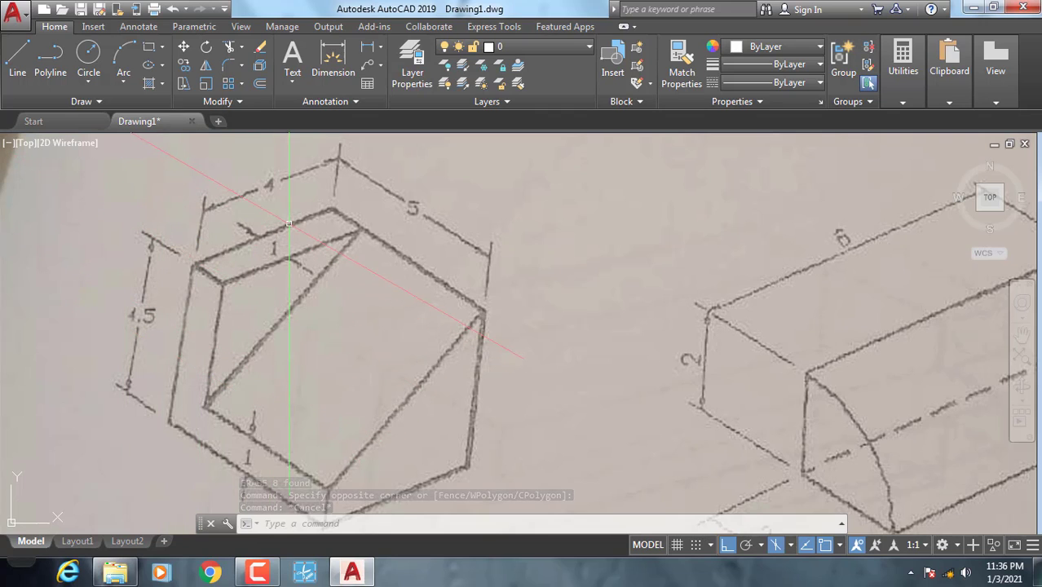
scroll(289, 223, "down", 4)
scroll(458, 283, "down", 5)
middle_click_drag(738, 331, 435, 324)
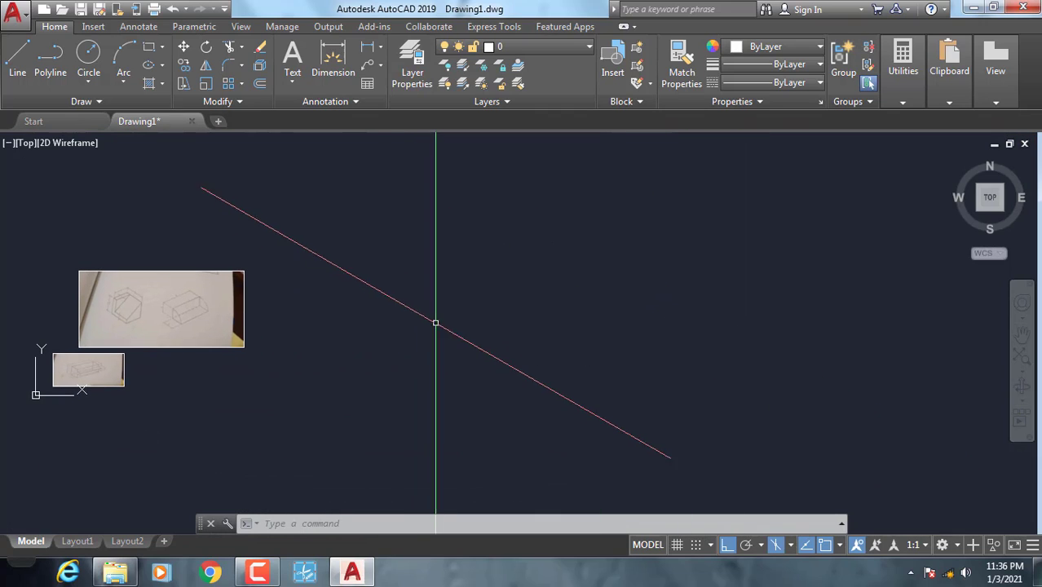
Begin a new line at a first point, then cancel it
left_click(8, 71)
left_click(371, 370)
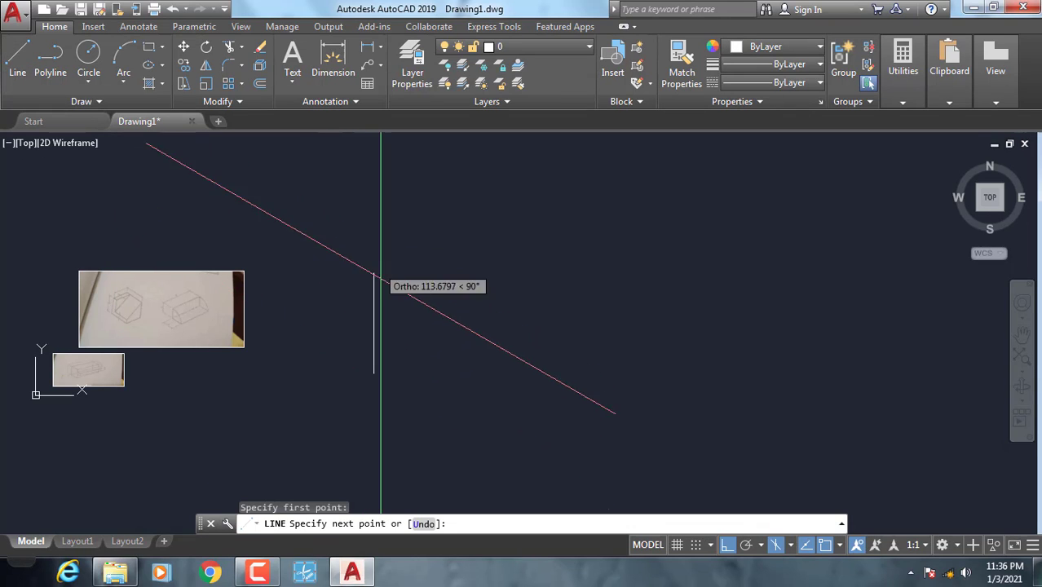
scroll(98, 326, "up", 4)
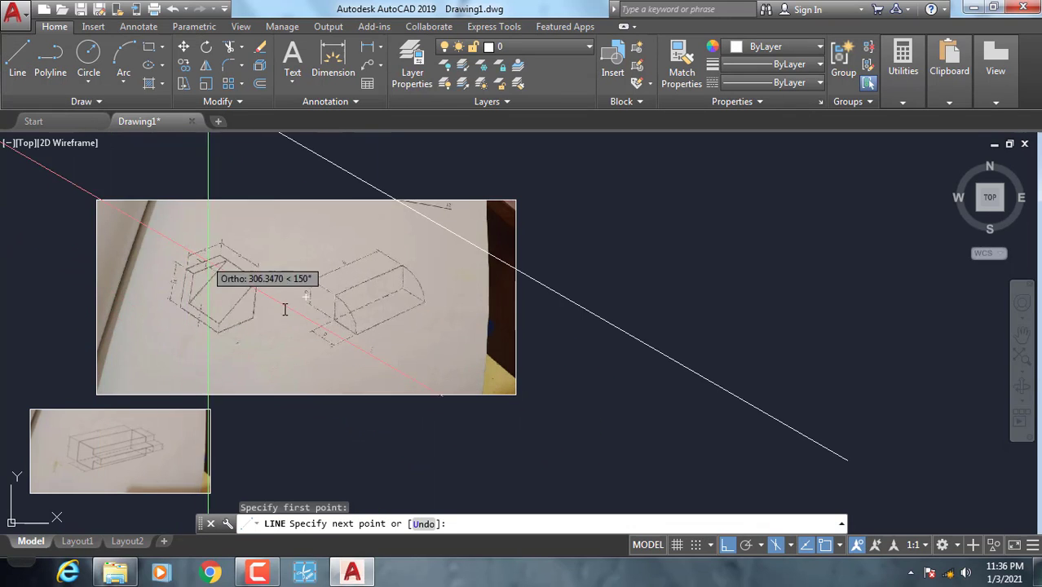
scroll(571, 375, "down", 4)
scroll(684, 335, "up", 2)
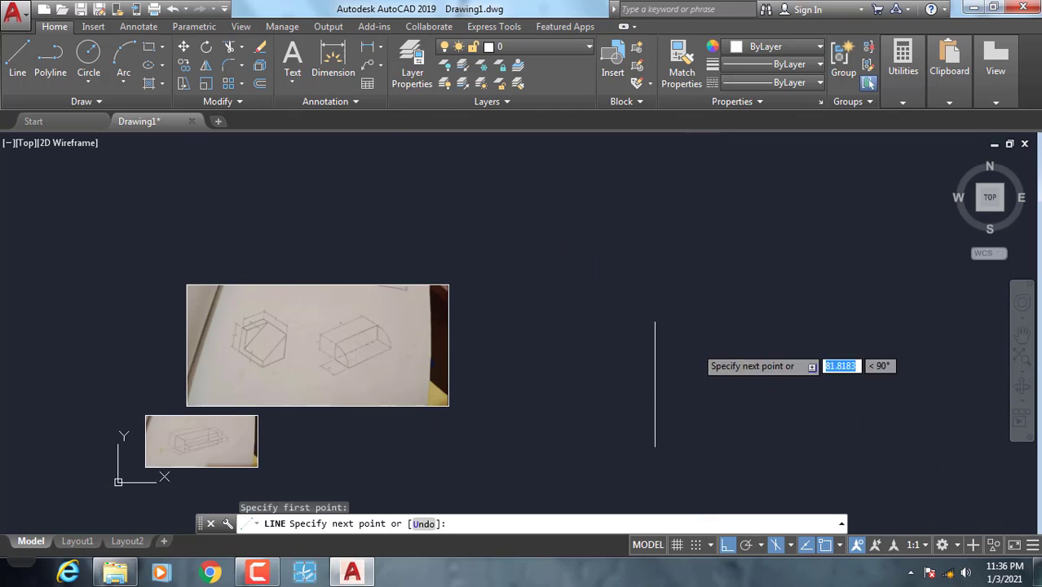
key("Escape")
Switch to a Two: Vertical viewport layout with the prism sketch on the right and the left view active
left_click(19, 147)
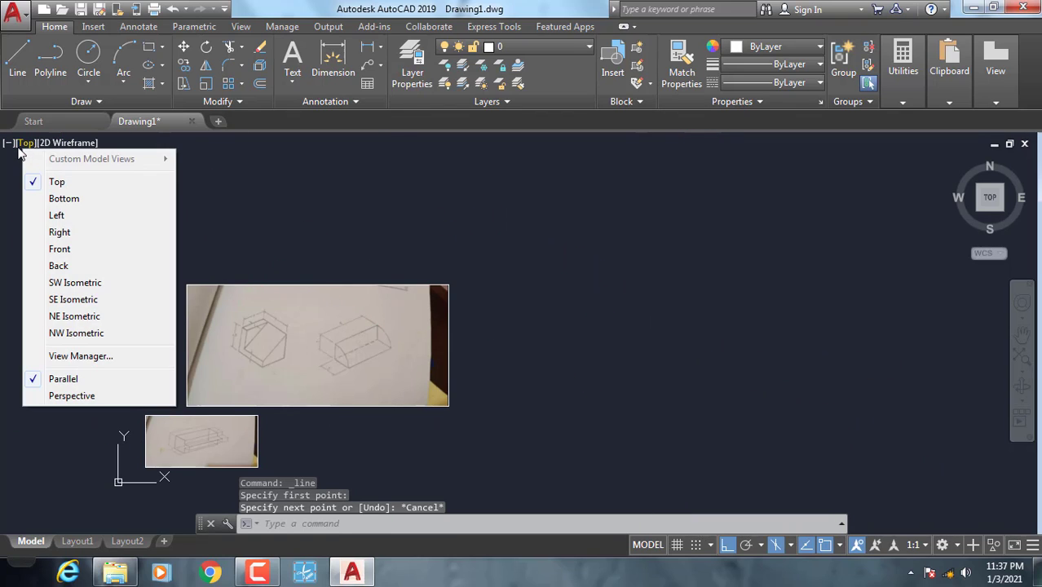
left_click(8, 143)
left_click(8, 144)
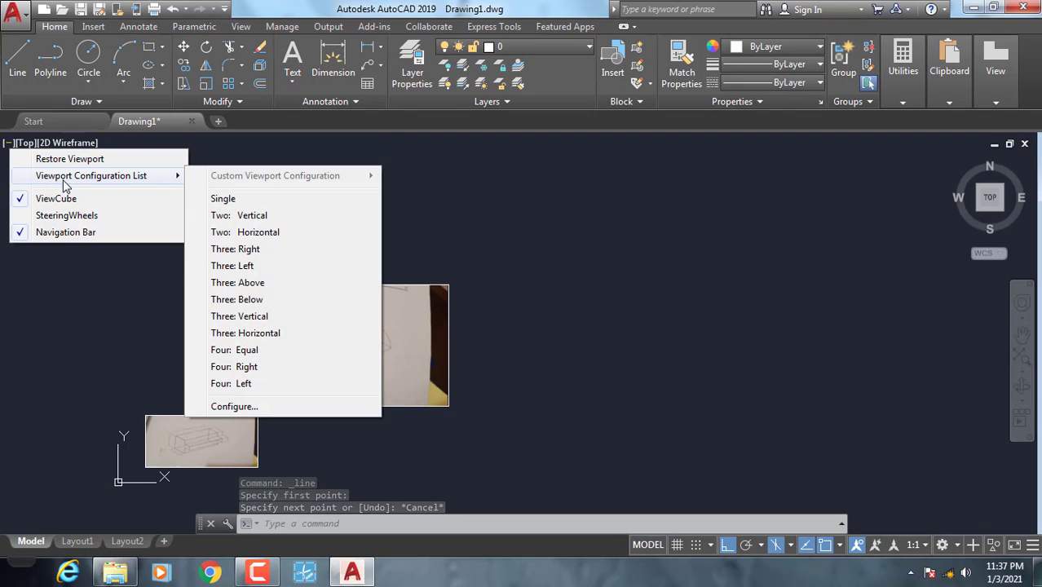
left_click(235, 217)
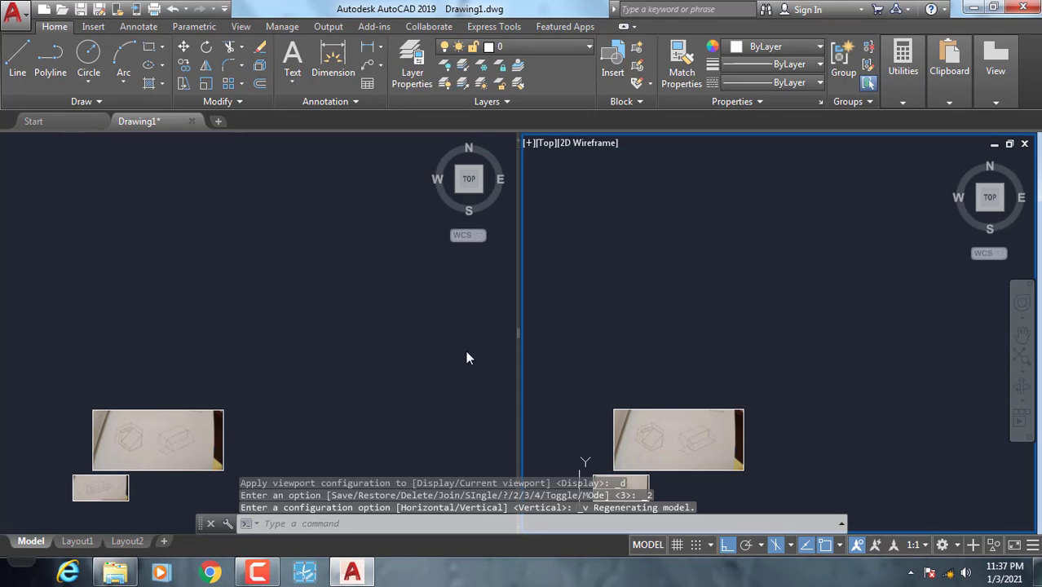
left_click(696, 371)
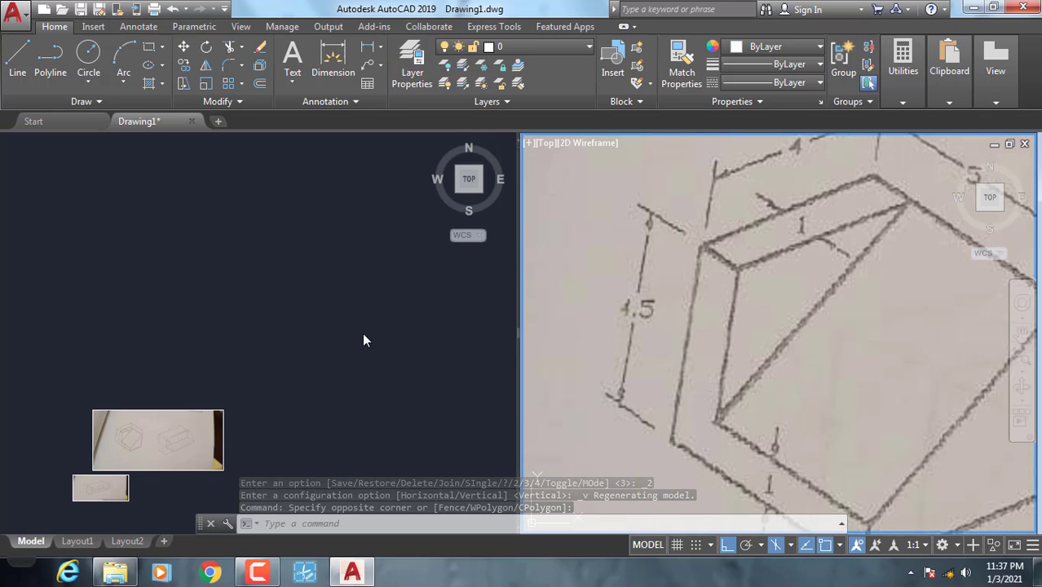
left_click(362, 333)
middle_click_drag(257, 342, 245, 337)
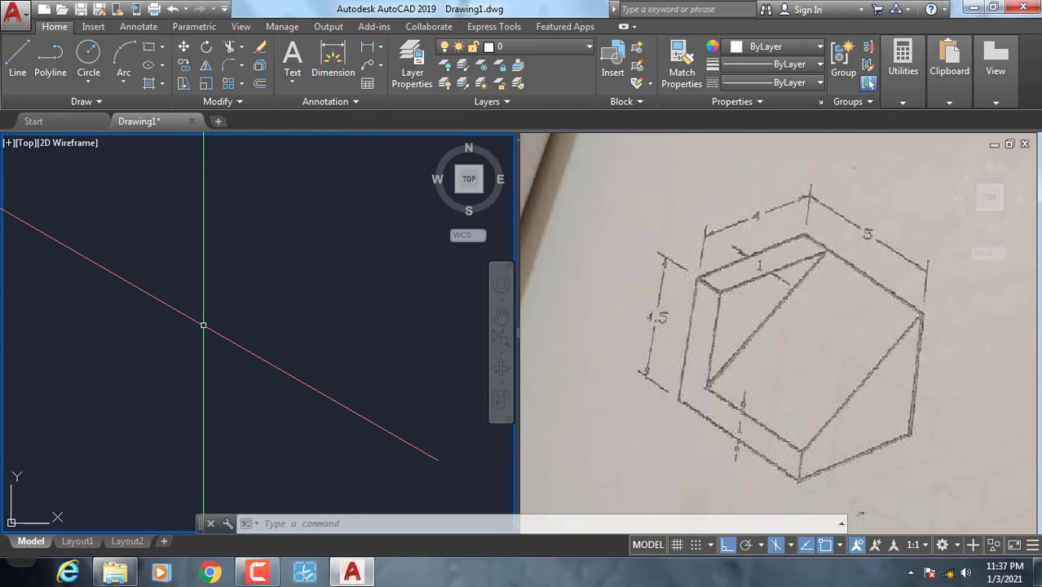
Start the prism outline with a 4.5-unit vertical edge and a 4-unit edge at 30°
left_click(17, 65)
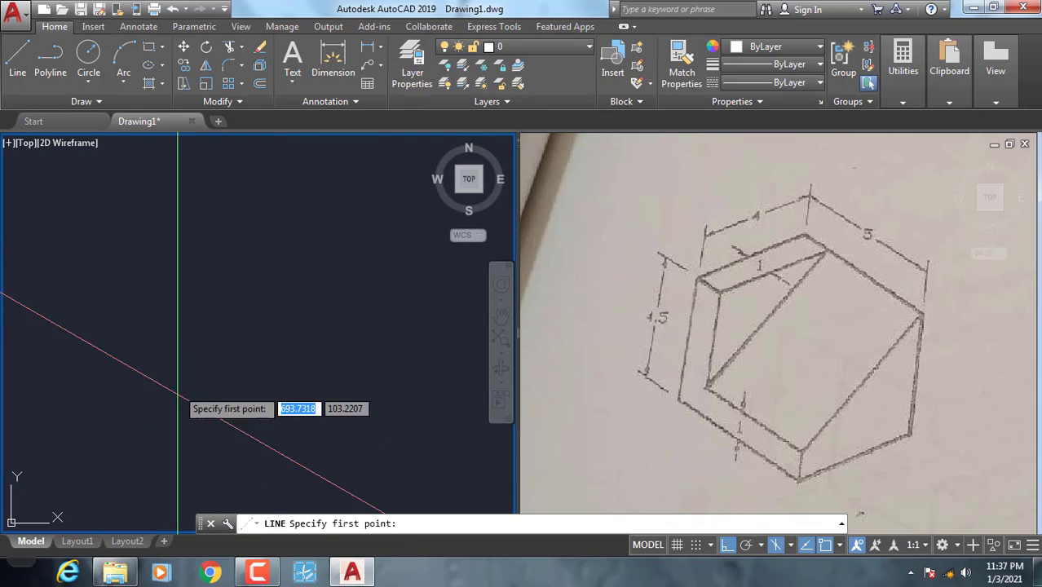
left_click(163, 445)
type("4.5")
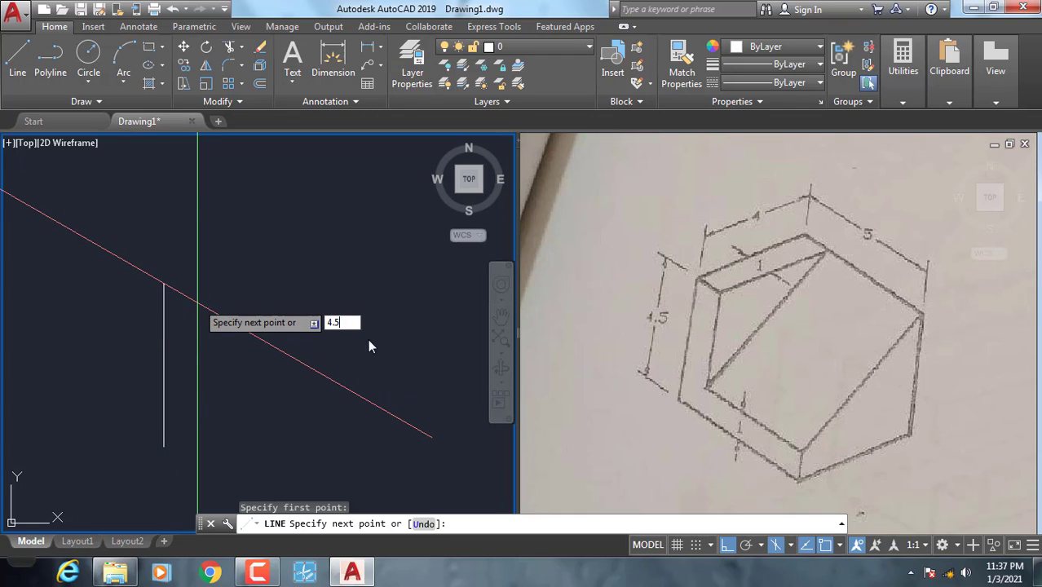
key("Return")
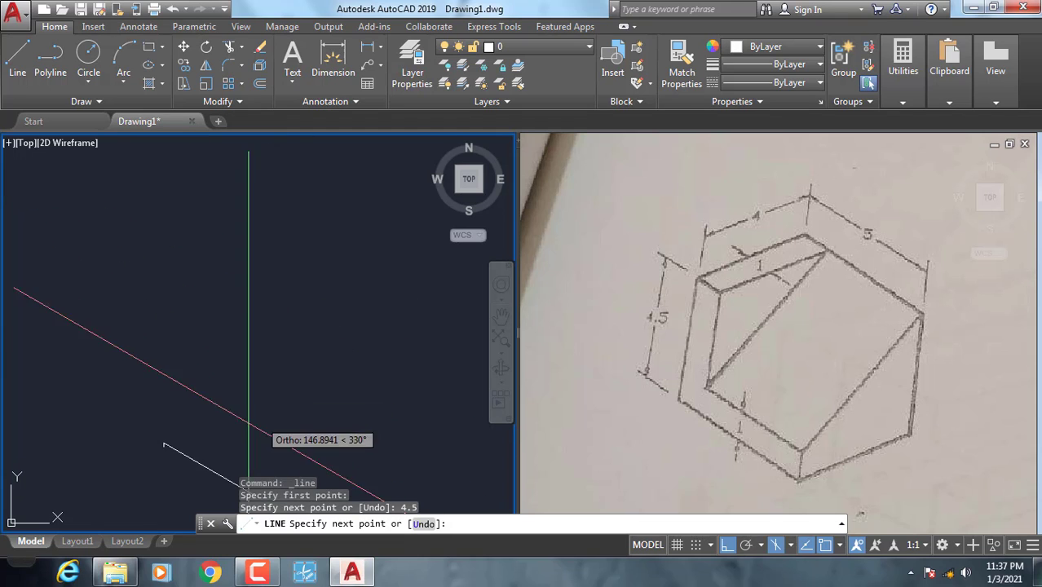
scroll(117, 351, "down", 2)
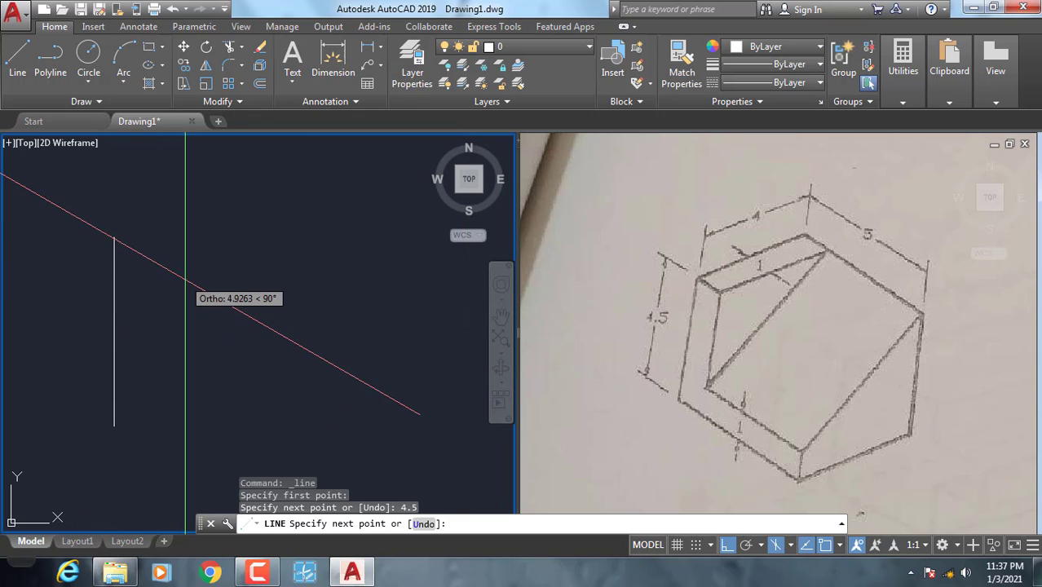
key("F5")
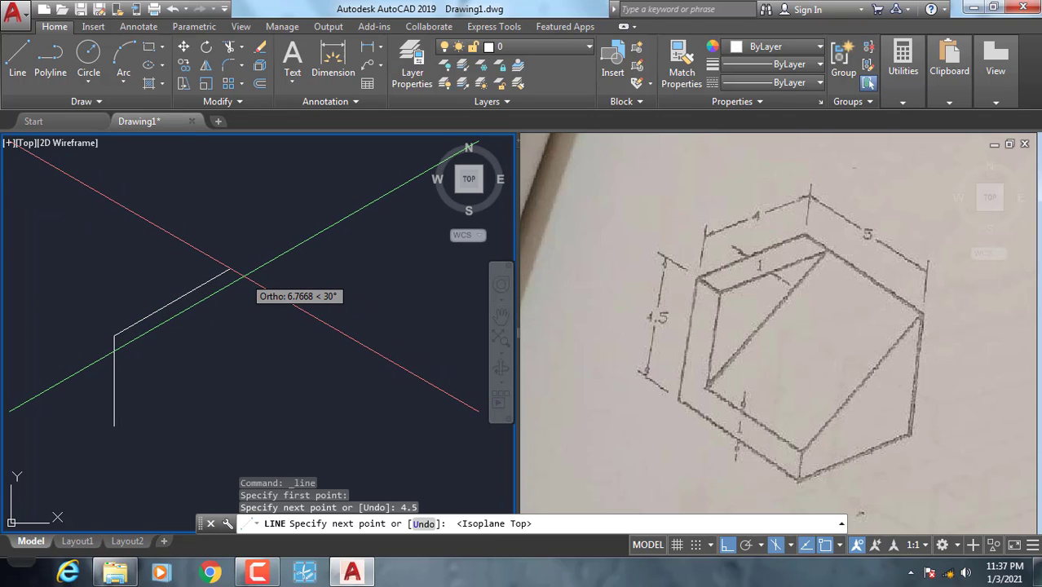
type("4")
key("Return")
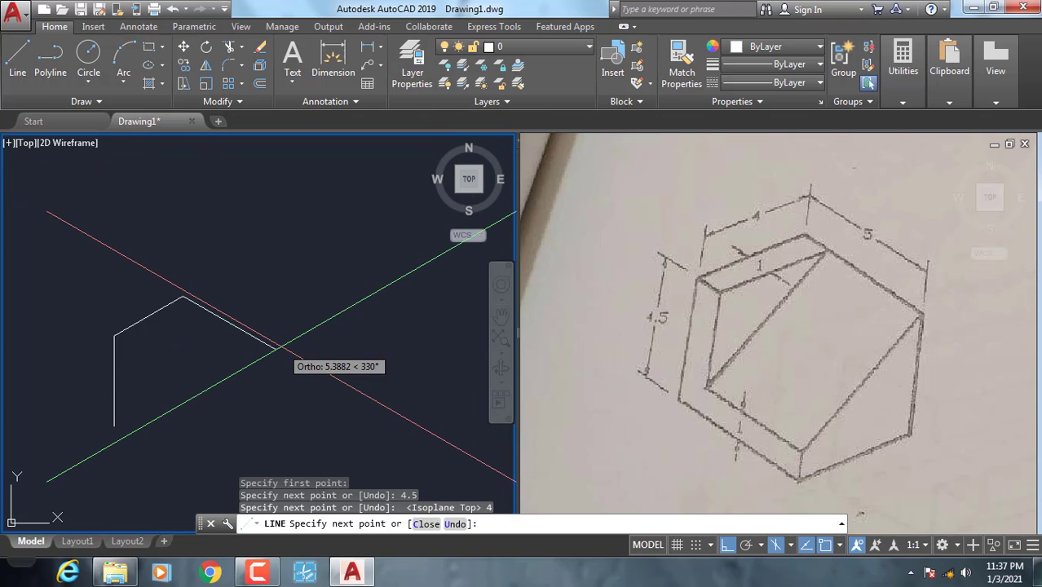
type("5")
Add the 5-unit, 4.5-unit downward and 4-unit bottom edges, then close the hexagon
key("Return")
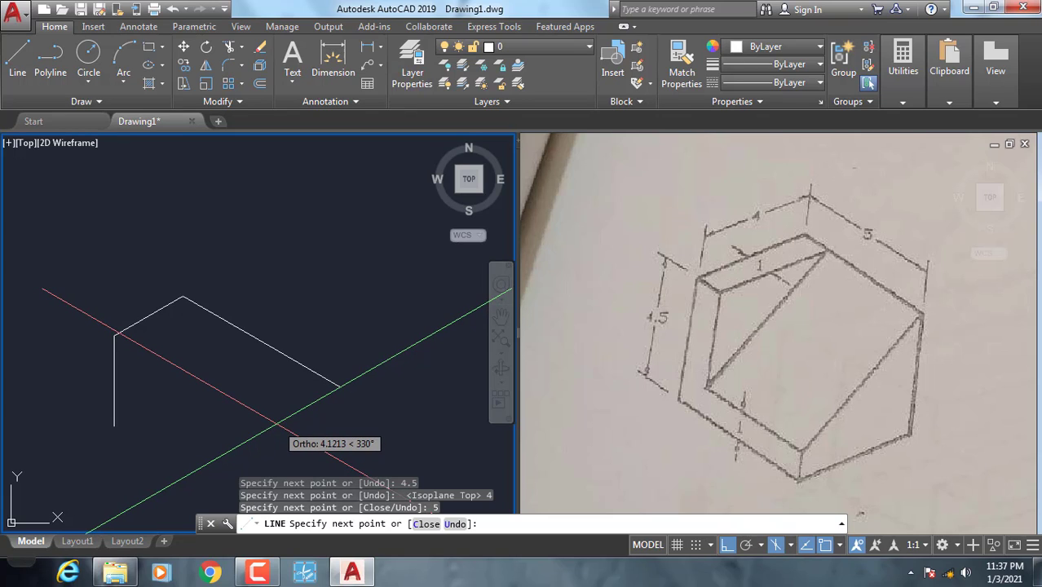
key("F5")
type("4.5")
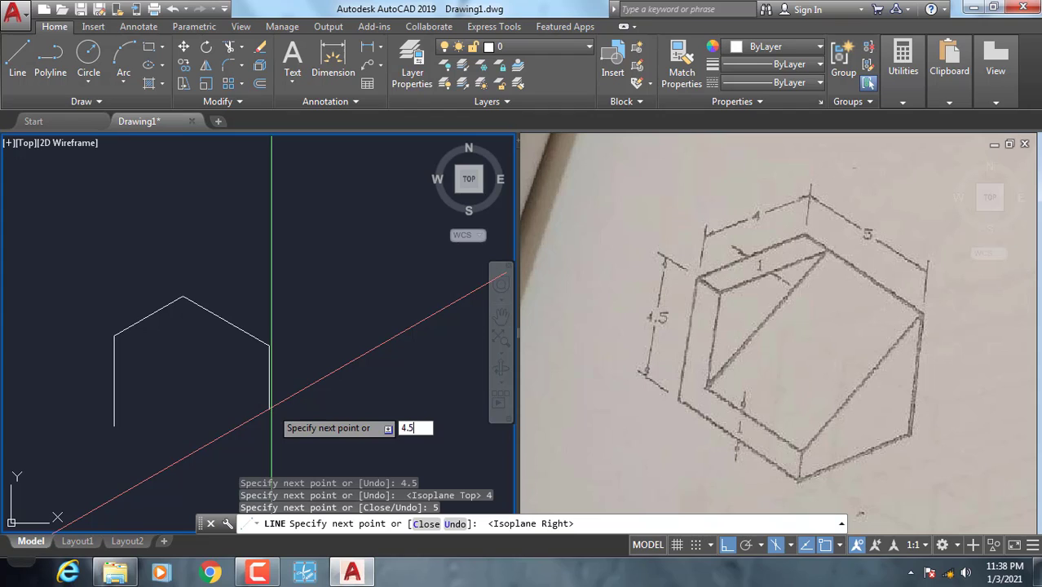
key("Return")
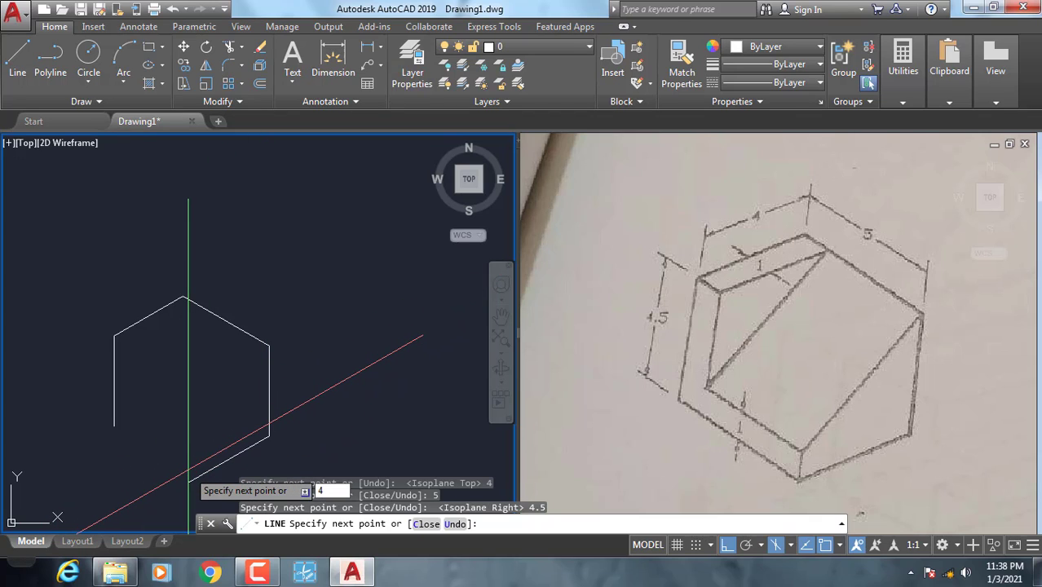
type("4")
key("Return")
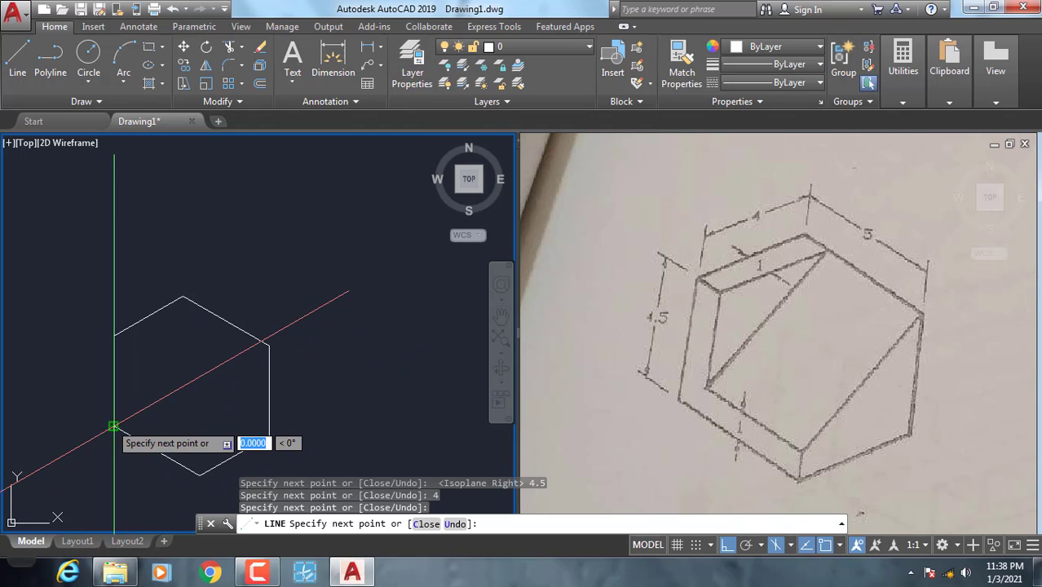
key("Return")
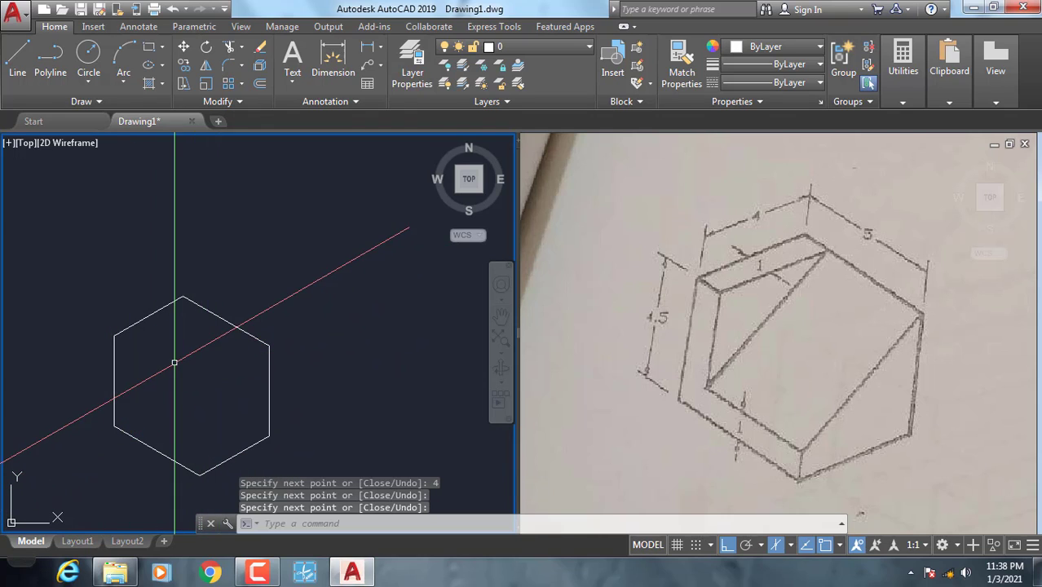
middle_click_drag(175, 362, 188, 329)
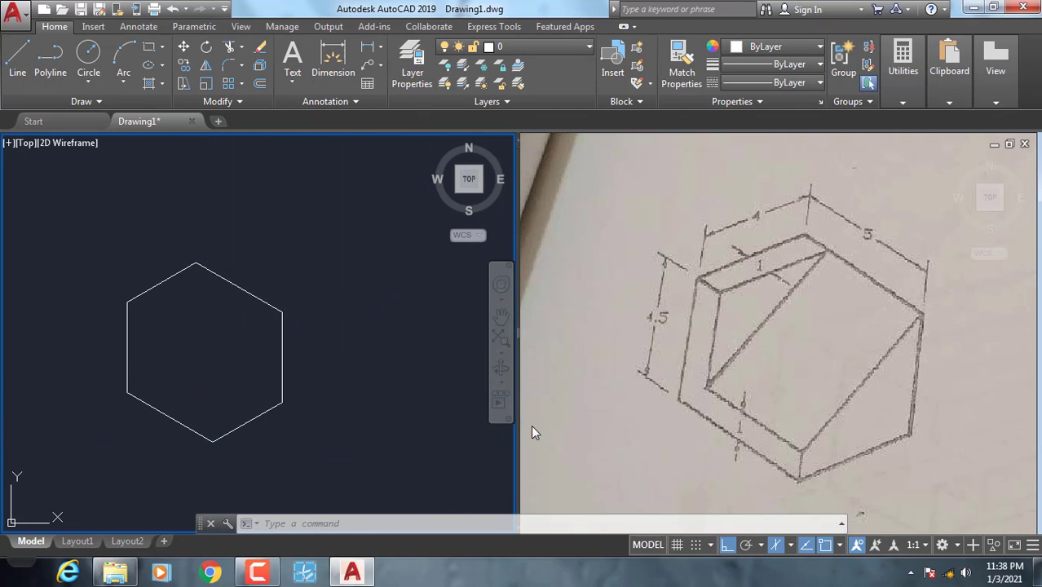
From the hexagon's upper-left corner, draw a 1-unit edge at 330° on the left isoplane
left_click(18, 75)
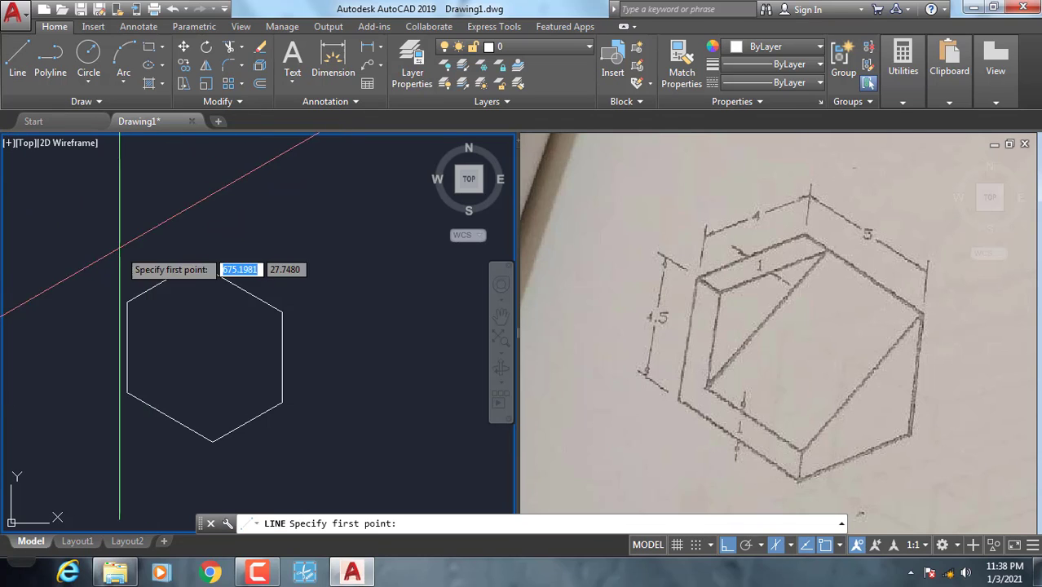
left_click(126, 303)
scroll(145, 318, "up", 1)
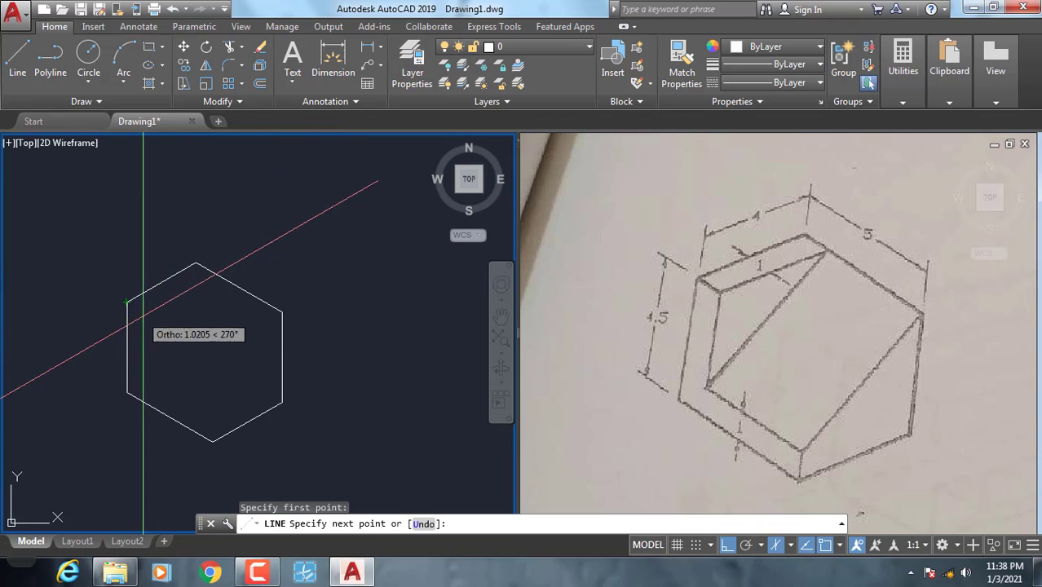
scroll(162, 332, "up", 3)
scroll(162, 333, "up", 2)
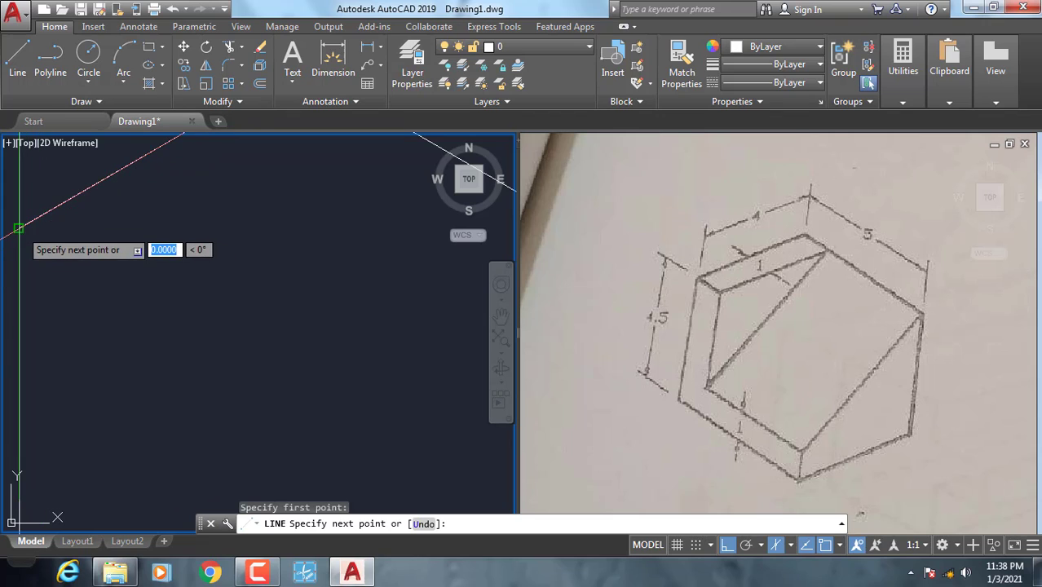
left_click(40, 244)
scroll(140, 318, "down", 6)
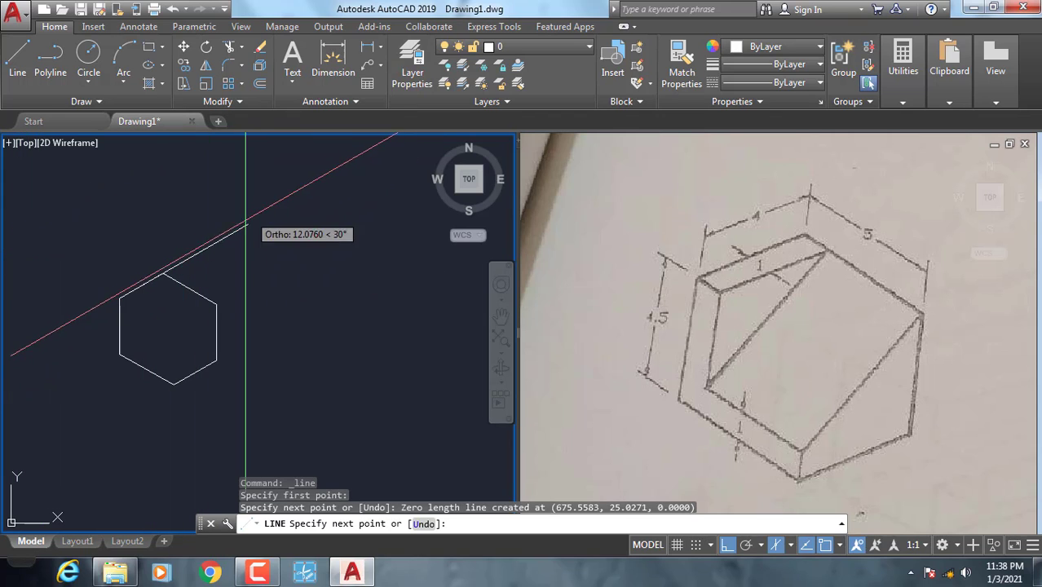
scroll(150, 280, "up", 4)
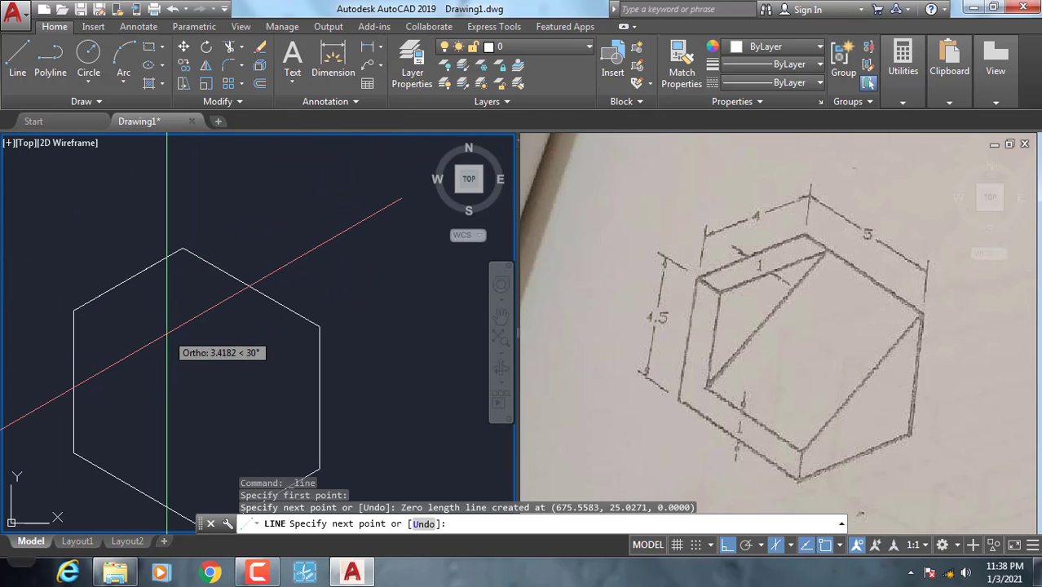
key("F5")
scroll(139, 343, "down", 1)
scroll(131, 346, "up", 2)
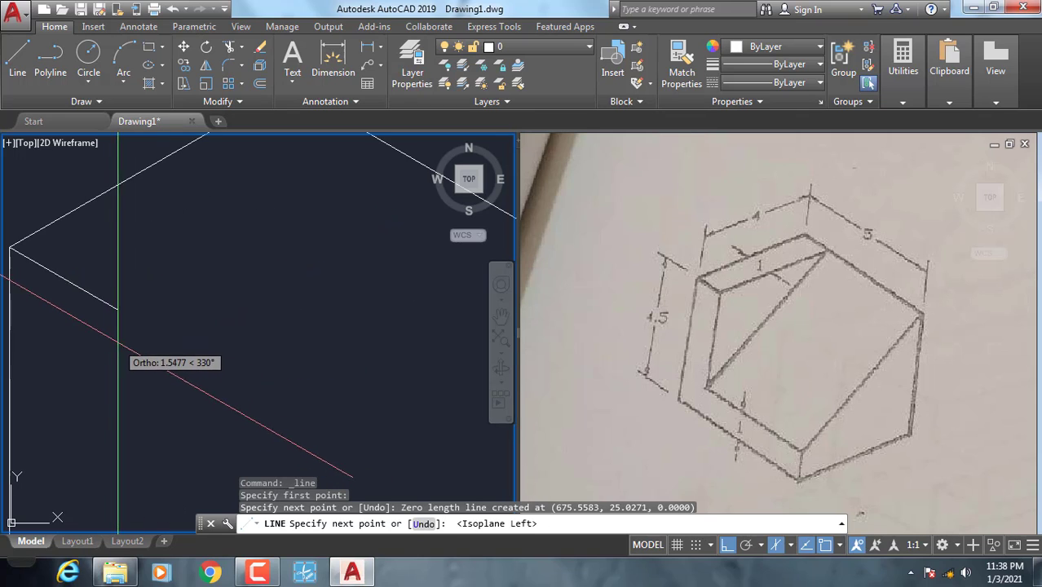
scroll(244, 343, "up", 2)
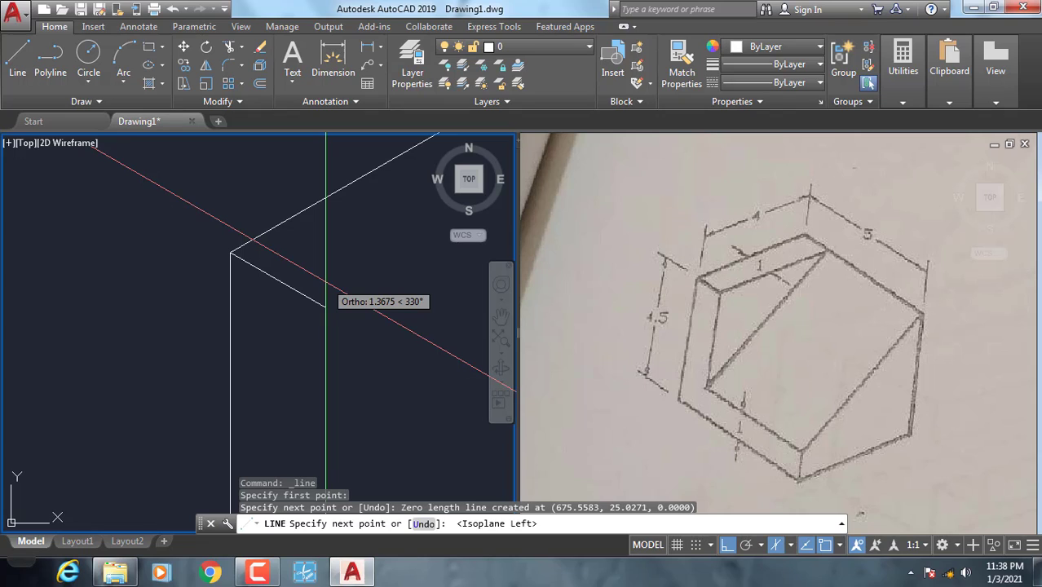
type("1")
key("Return")
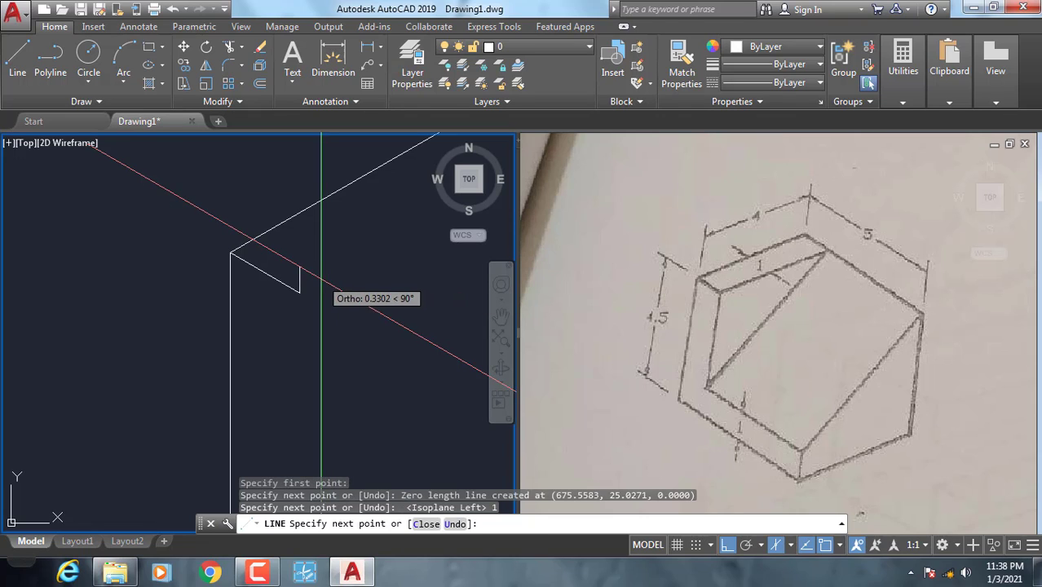
On the top isoplane, add the 4-unit edge completing the top strip
scroll(350, 286, "down", 3)
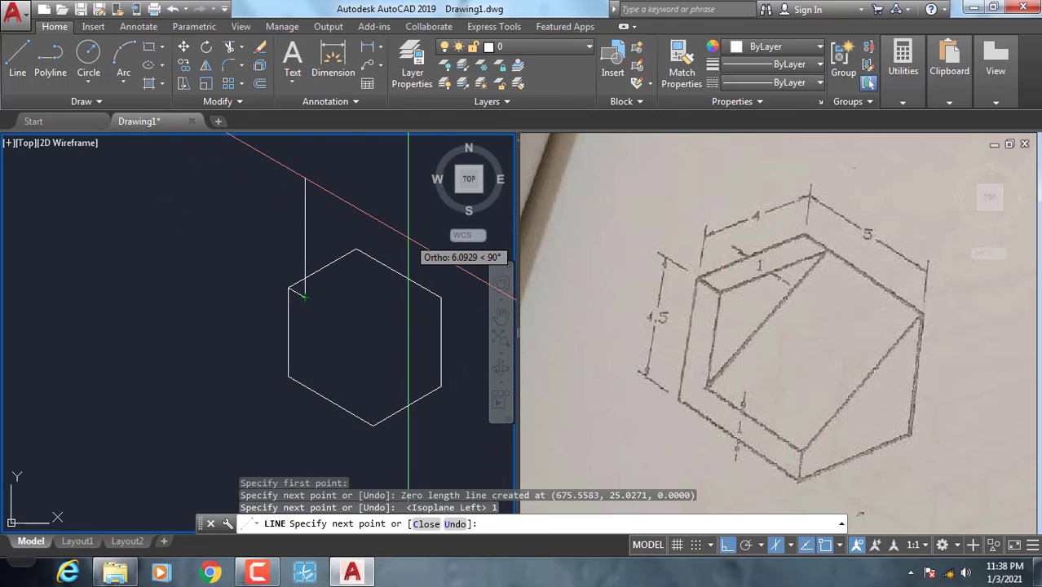
key("F5")
scroll(392, 261, "up", 3)
type("4")
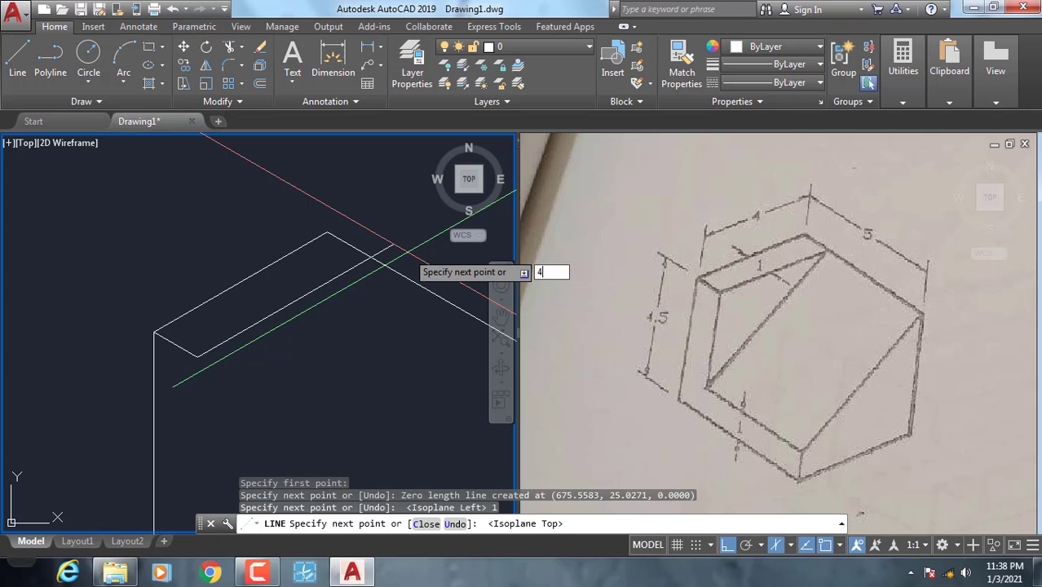
key("Return")
scroll(361, 263, "down", 2)
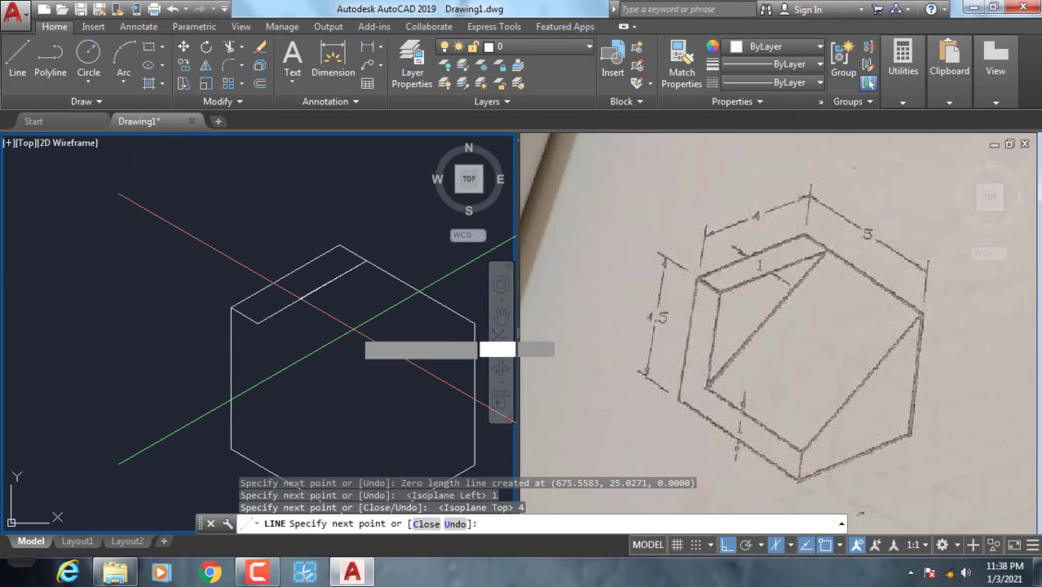
key("Return")
middle_click_drag(343, 351, 313, 289)
type("L")
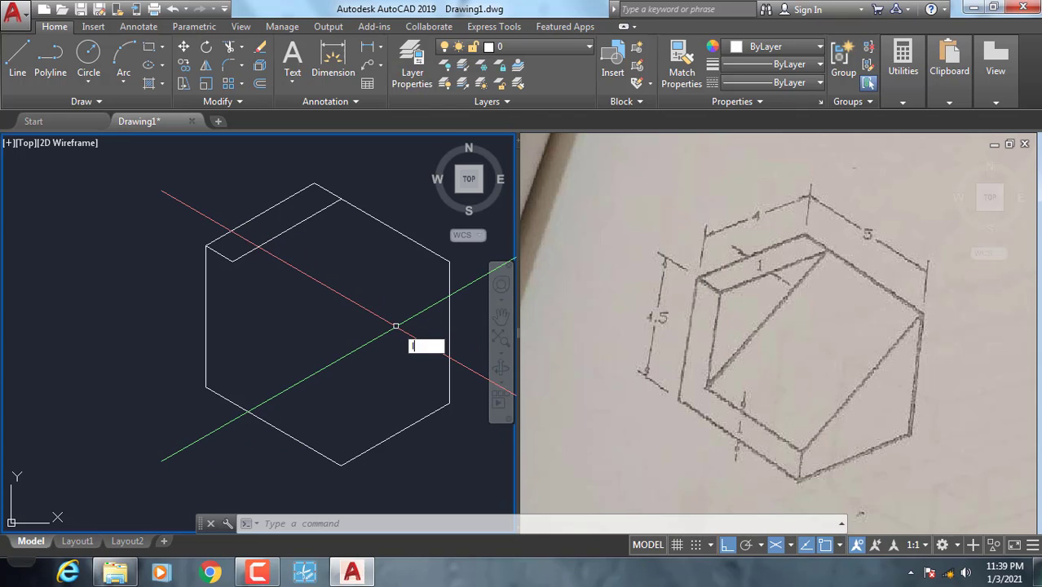
Draw the cut-face edges: a 3.5-unit vertical, a 4-unit slope, and the slanted cut to the right corner
key("Return")
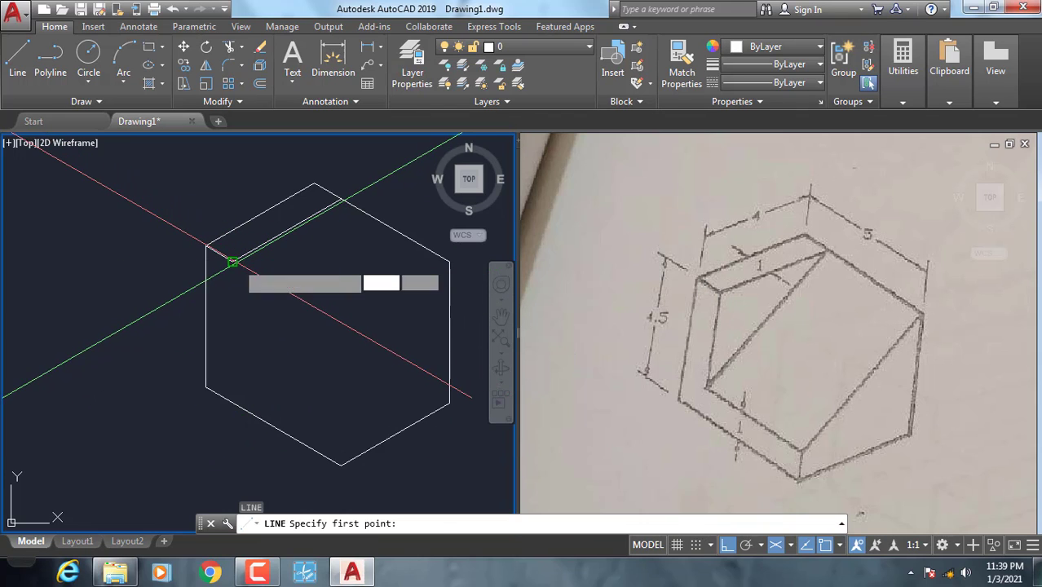
left_click(232, 262)
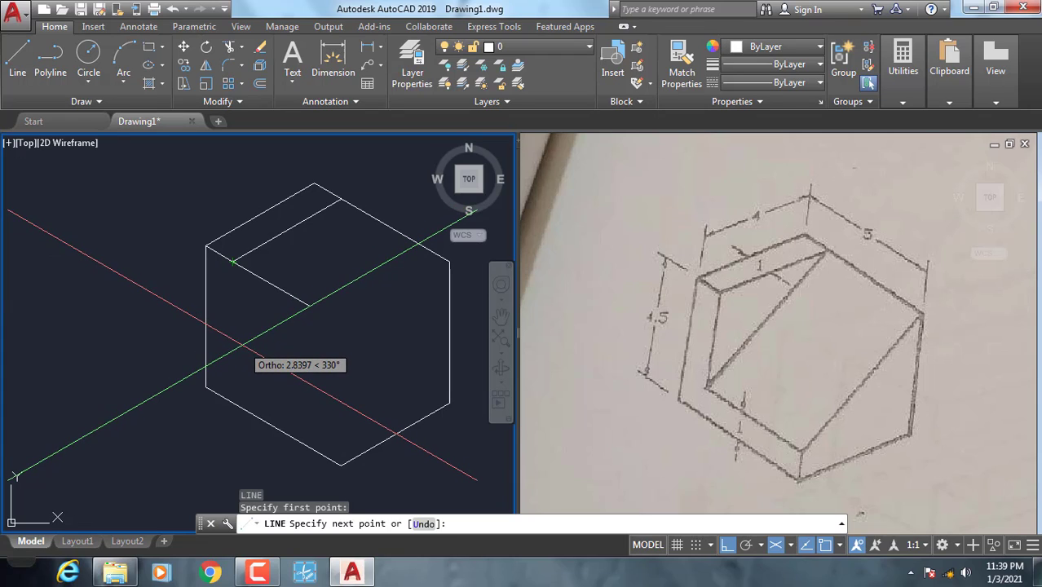
key("F5")
type("3.5")
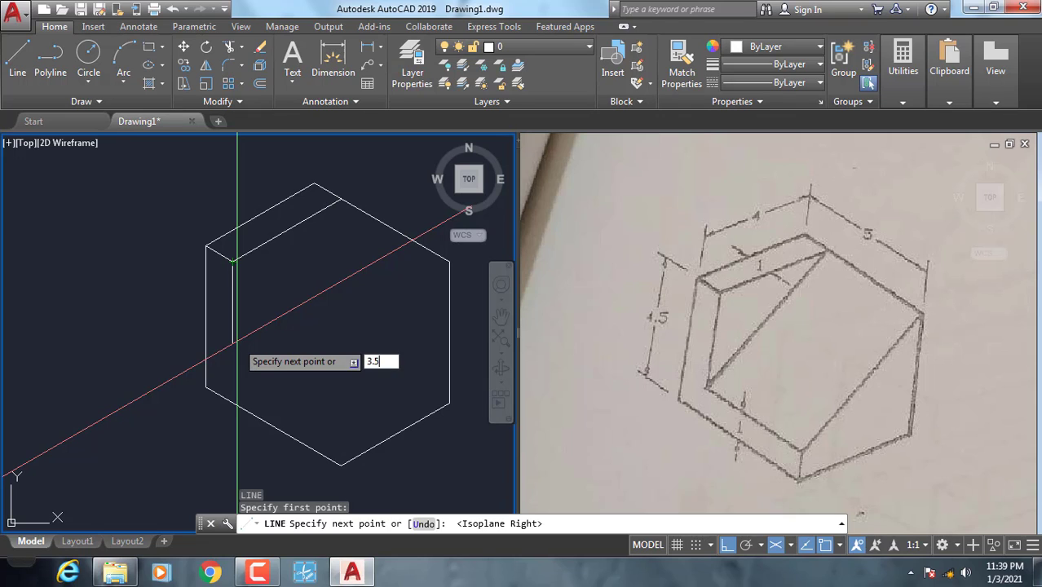
key("Return")
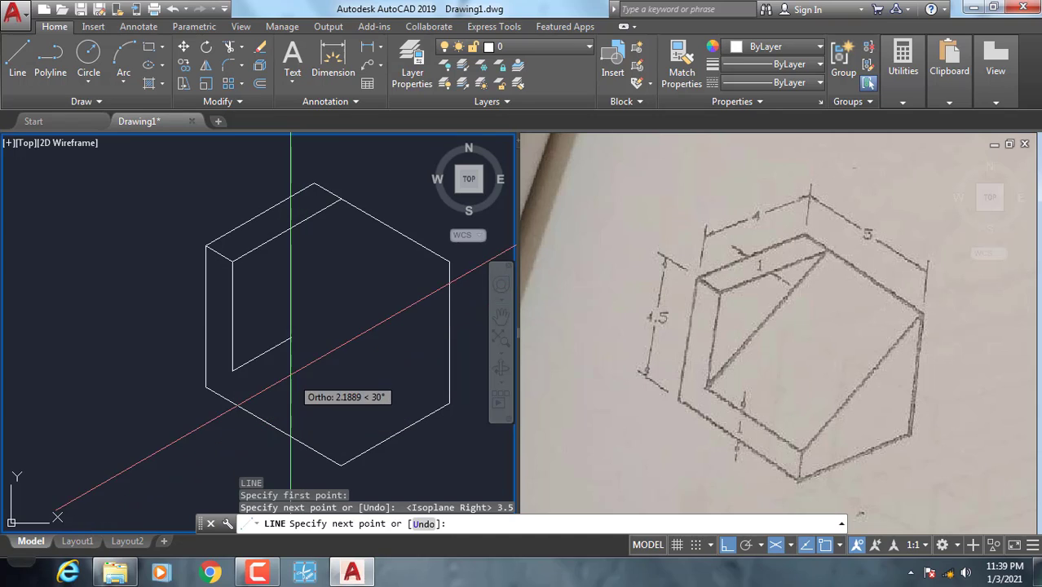
key("F5")
type("4")
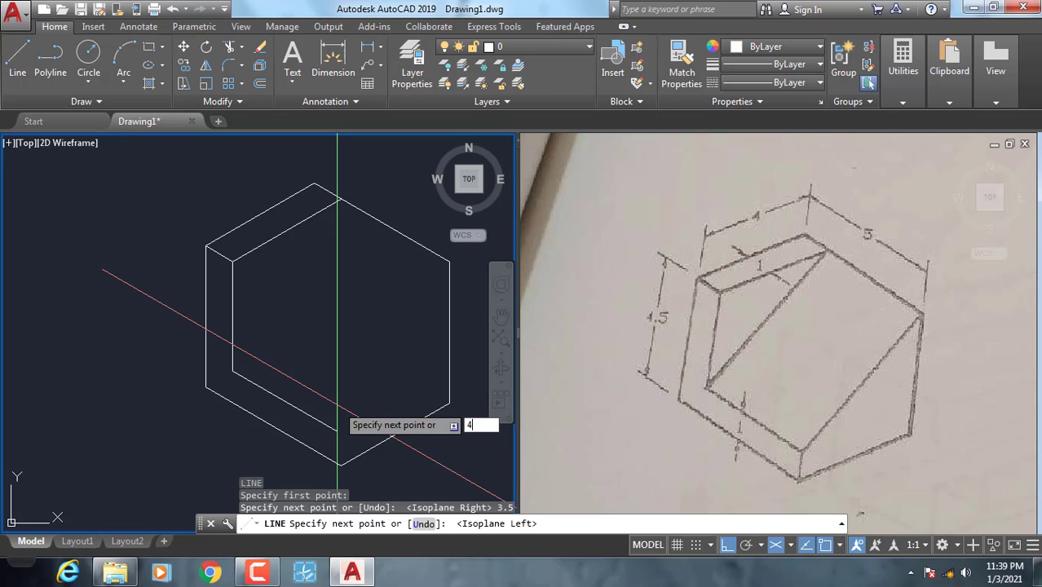
key("Return")
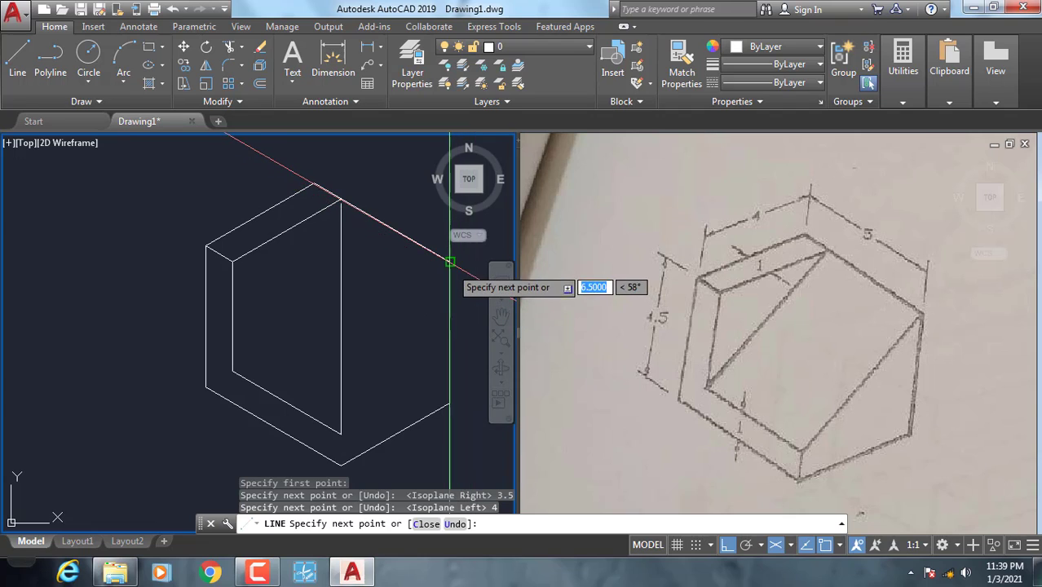
left_click(449, 261)
key("Return")
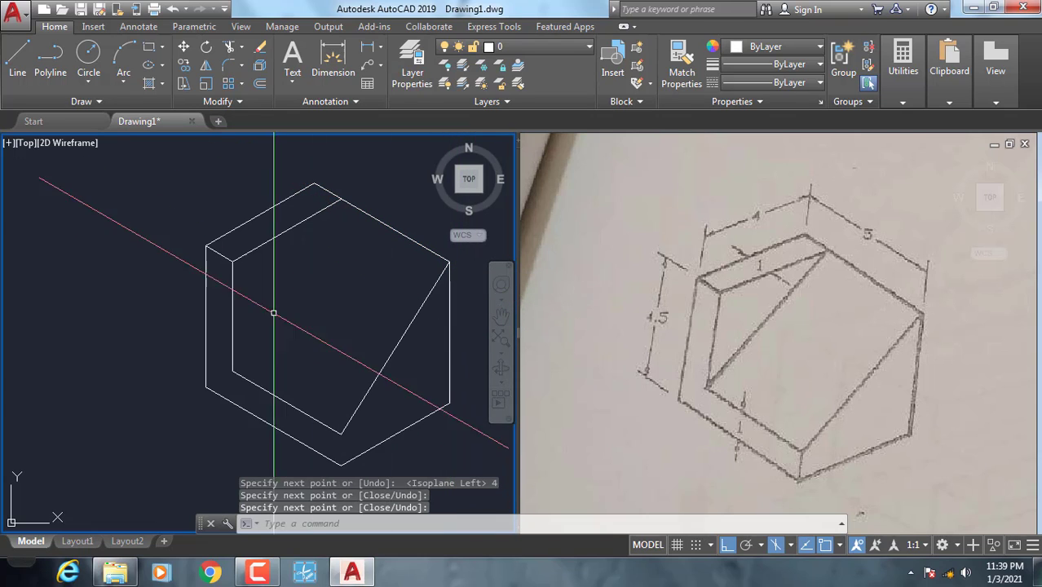
Draw the diagonal edge from the inner strip corner up to the prism's top corner
left_click(17, 57)
left_click(232, 371)
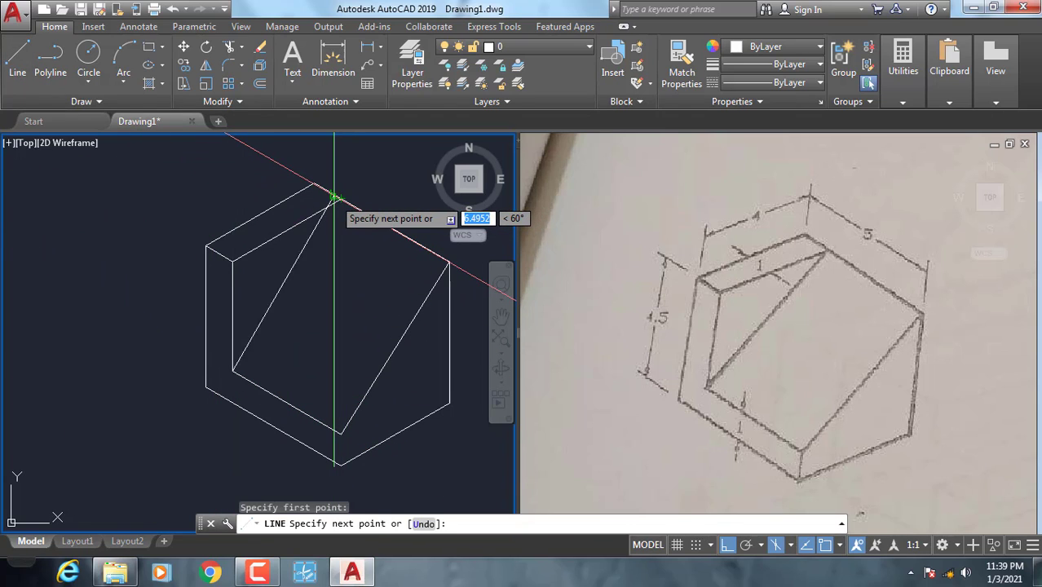
scroll(336, 198, "up", 4)
left_click(343, 200)
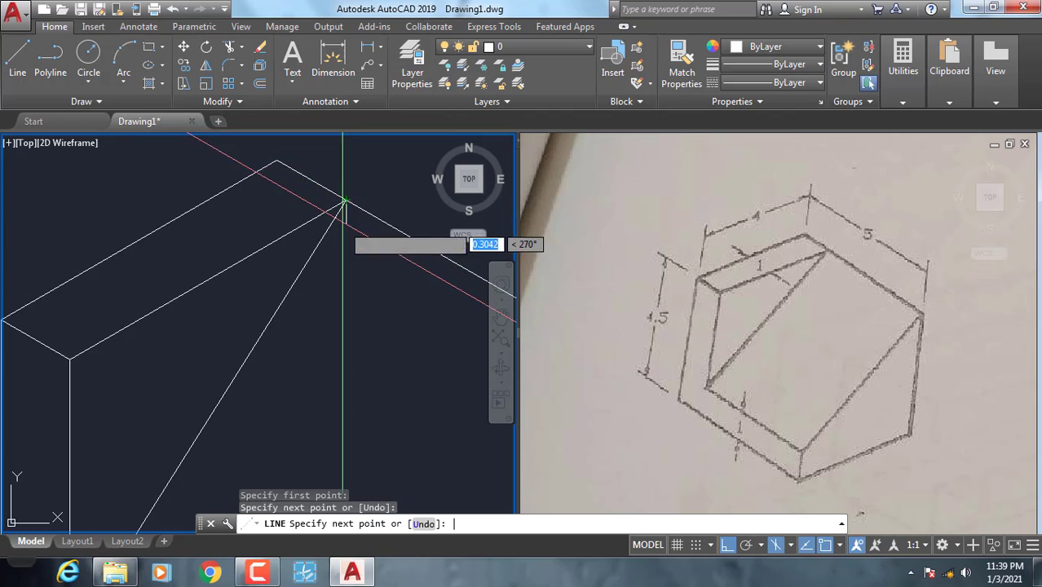
key("Escape")
Add the short vertical edge up from the hexagon's bottom corner and recentre the finished prism
scroll(331, 287, "down", 4)
middle_click_drag(320, 340, 189, 343)
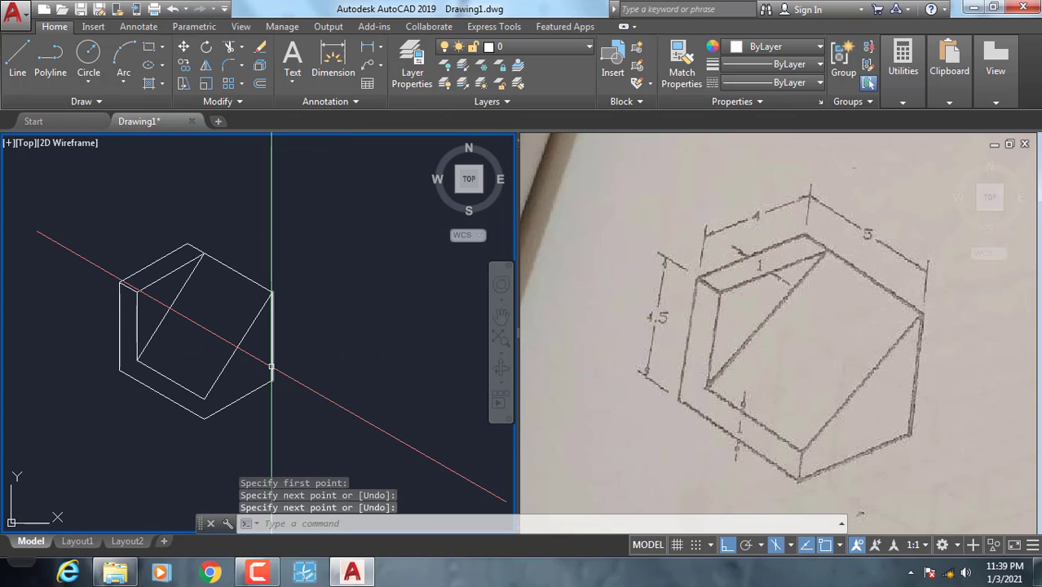
scroll(206, 414, "up", 2)
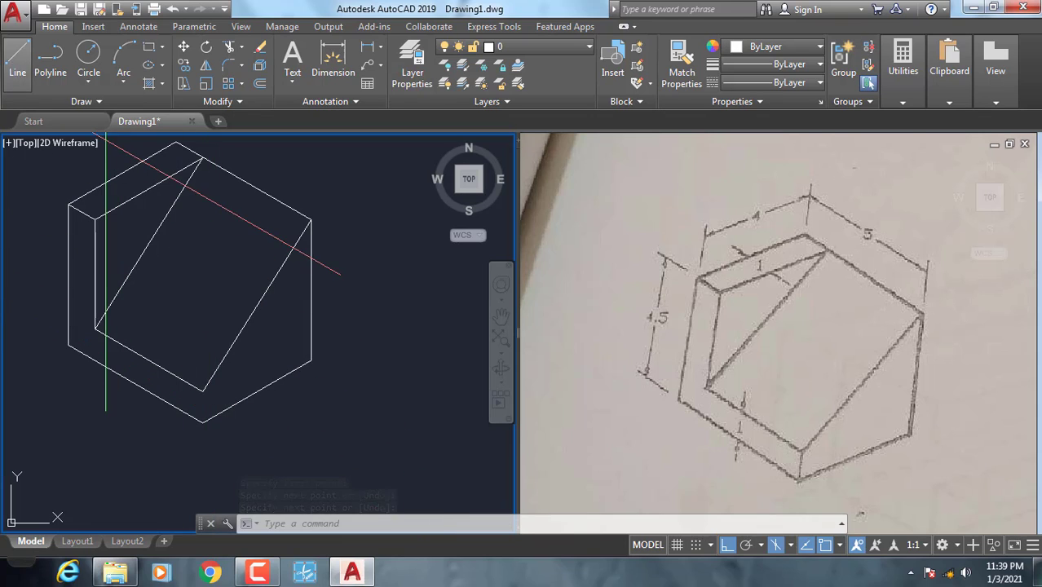
left_click(17, 57)
left_click(203, 423)
left_click(202, 390)
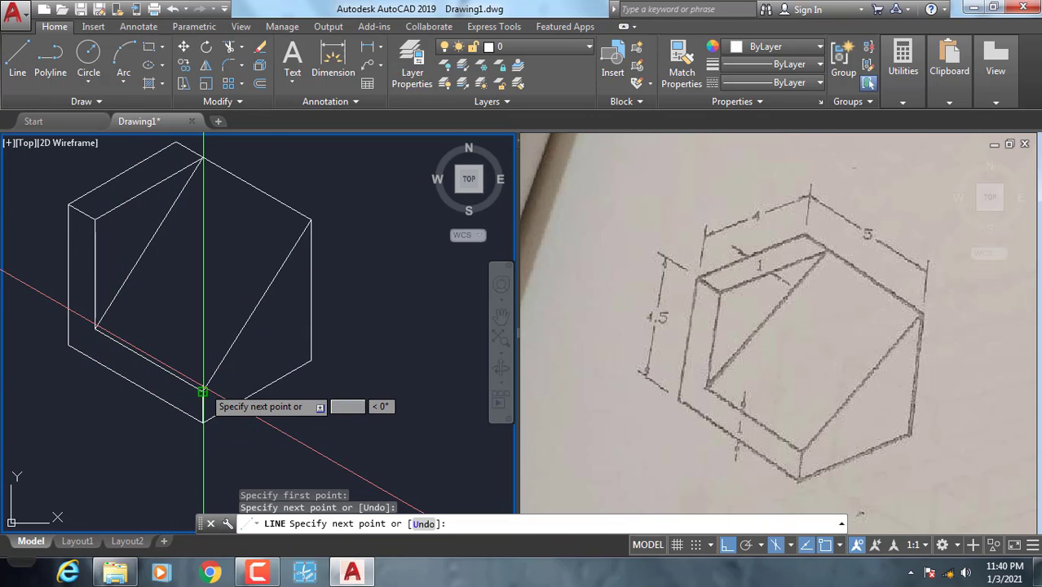
key("Return")
scroll(327, 356, "down", 2)
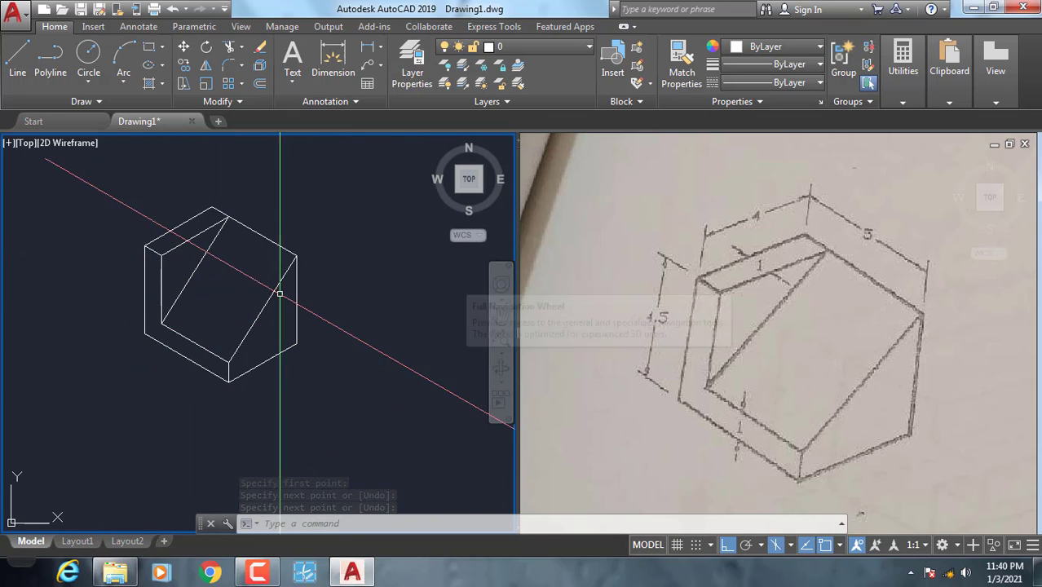
scroll(356, 307, "up", 2)
middle_click_drag(350, 381, 342, 393)
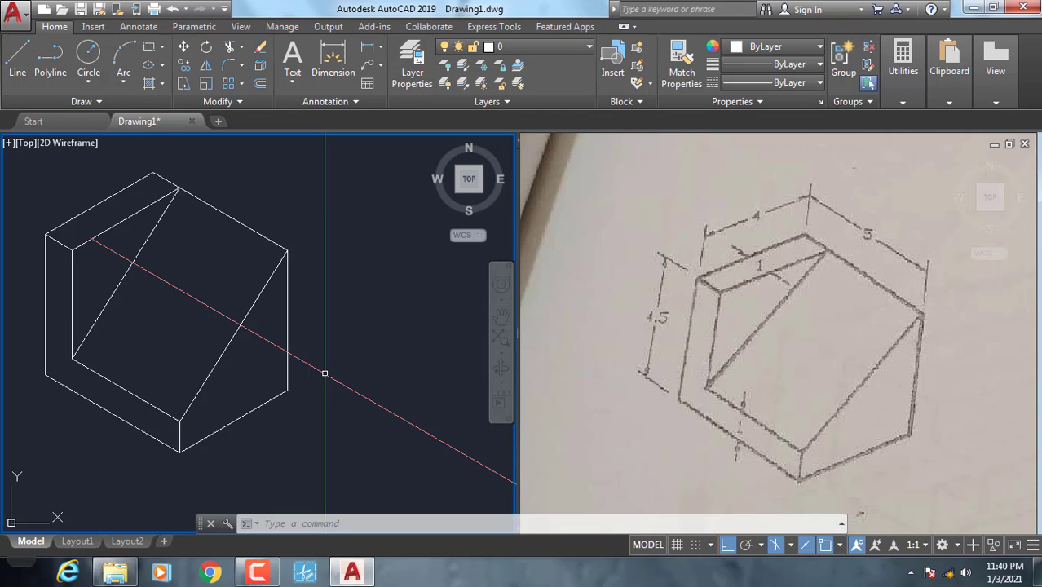
left_click(742, 337)
Pan the reference photo over to the quarter-round block sketch
scroll(734, 350, "down", 5)
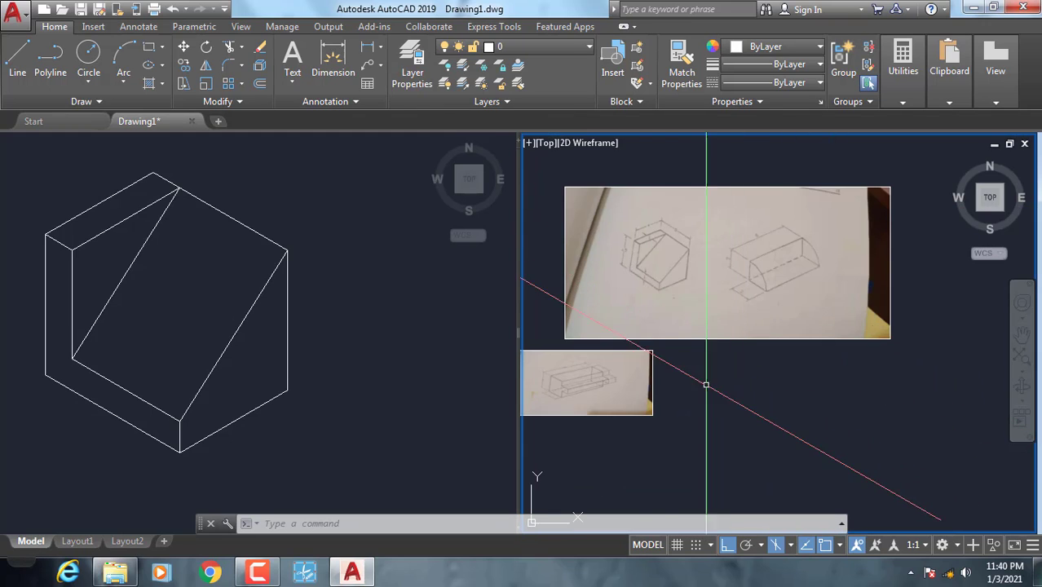
scroll(628, 399, "up", 2)
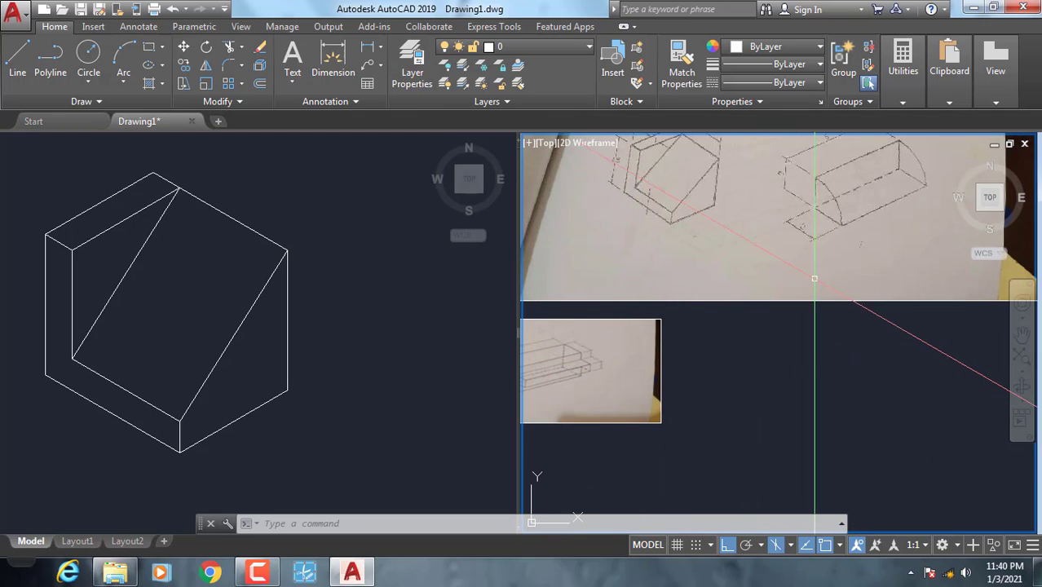
middle_click_drag(814, 279, 734, 356)
scroll(617, 334, "up", 2)
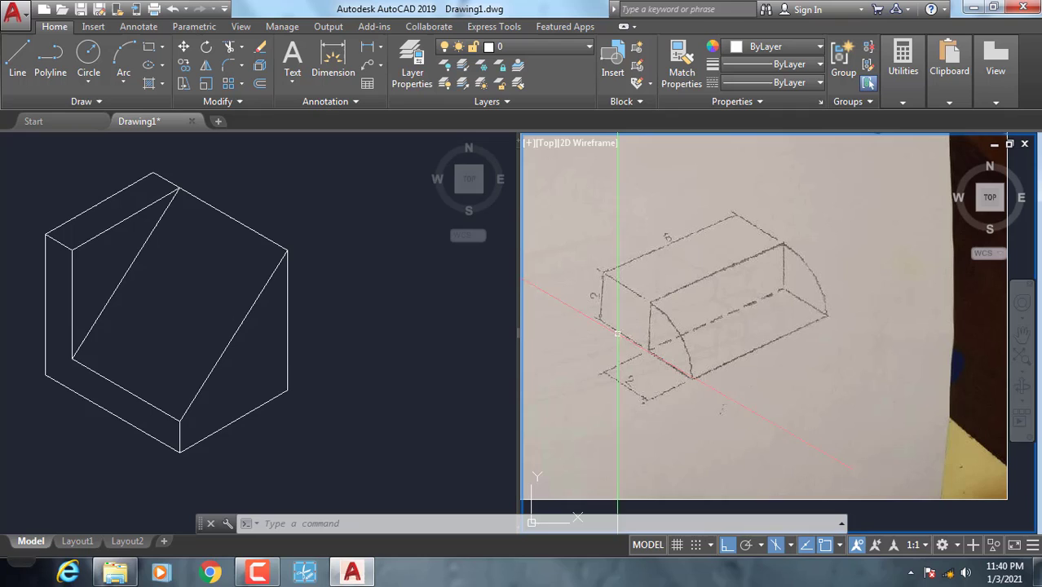
left_click(377, 354)
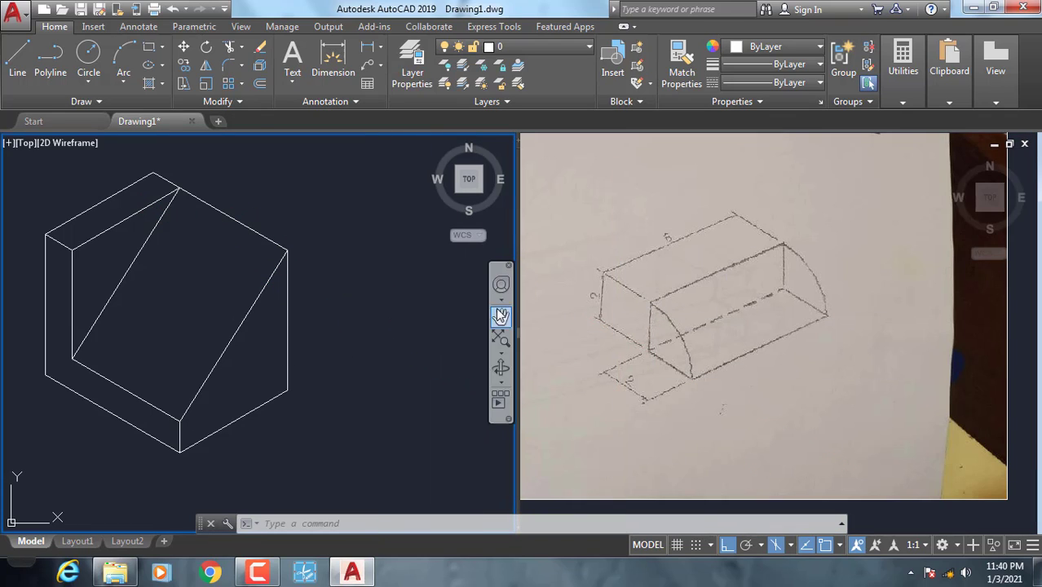
scroll(656, 255, "up", 2)
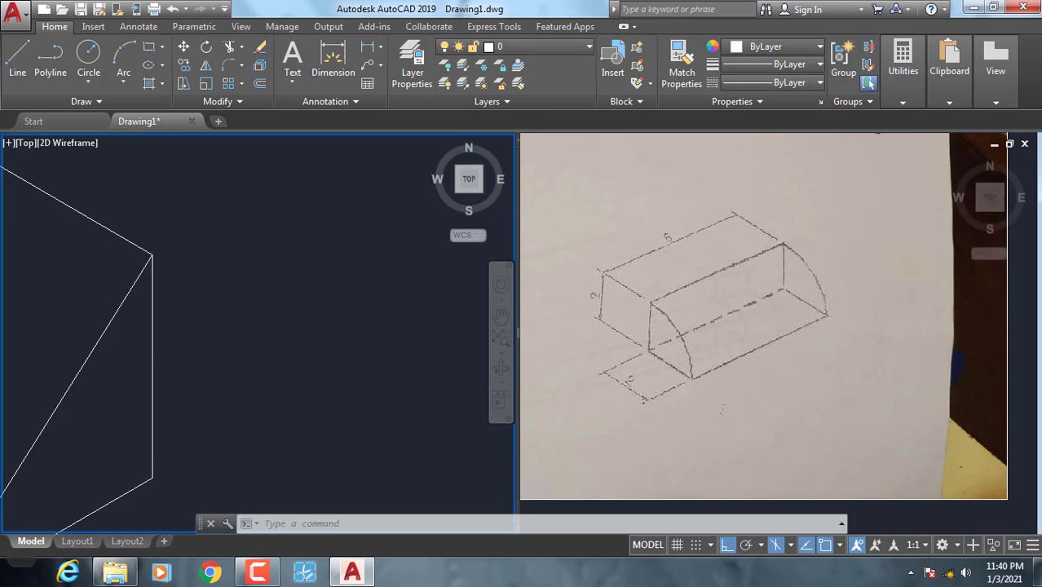
Zoom in and centre the quarter-round block sketch in the photo viewport
left_click(672, 261)
scroll(673, 261, "up", 1)
scroll(673, 256, "up", 3)
scroll(675, 252, "up", 2)
scroll(676, 265, "down", 5)
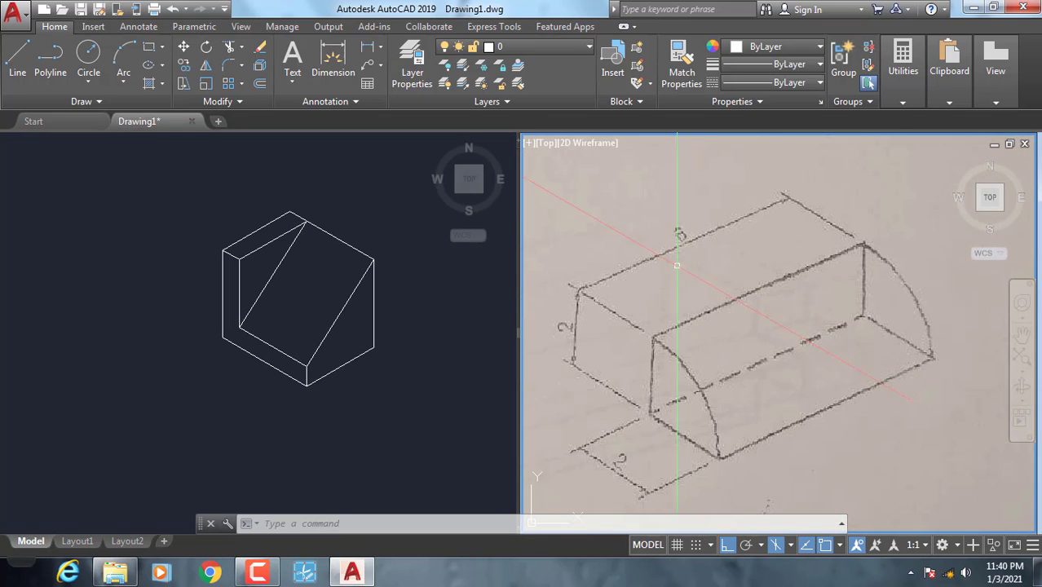
scroll(709, 232, "up", 3)
scroll(709, 232, "up", 1)
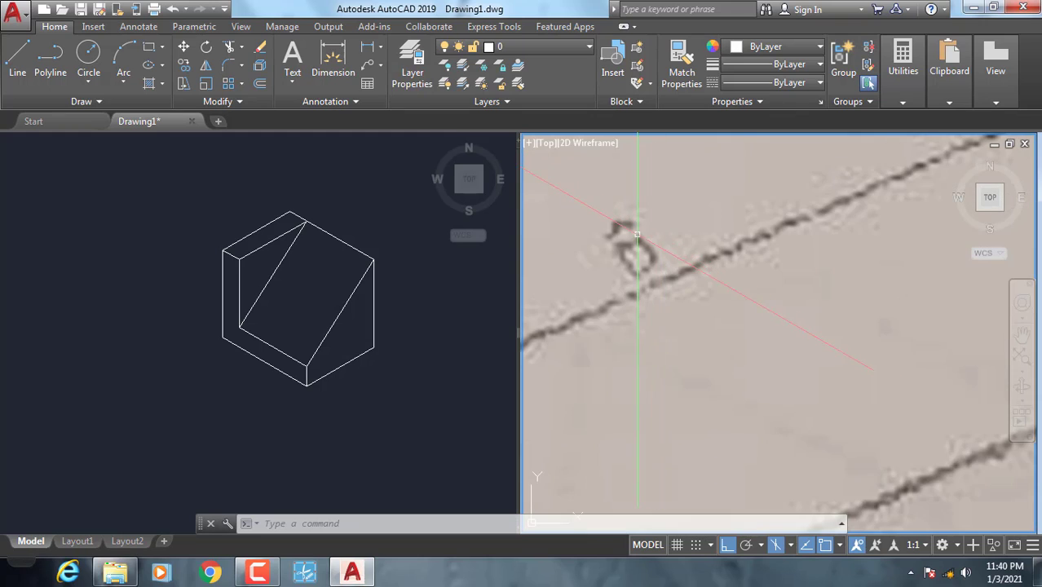
scroll(709, 232, "down", 3)
mouse_move(709, 232)
middle_mouse_down()
mouse_move(767, 197)
mouse_move(741, 239)
middle_mouse_up()
middle_click_drag(581, 323, 602, 287)
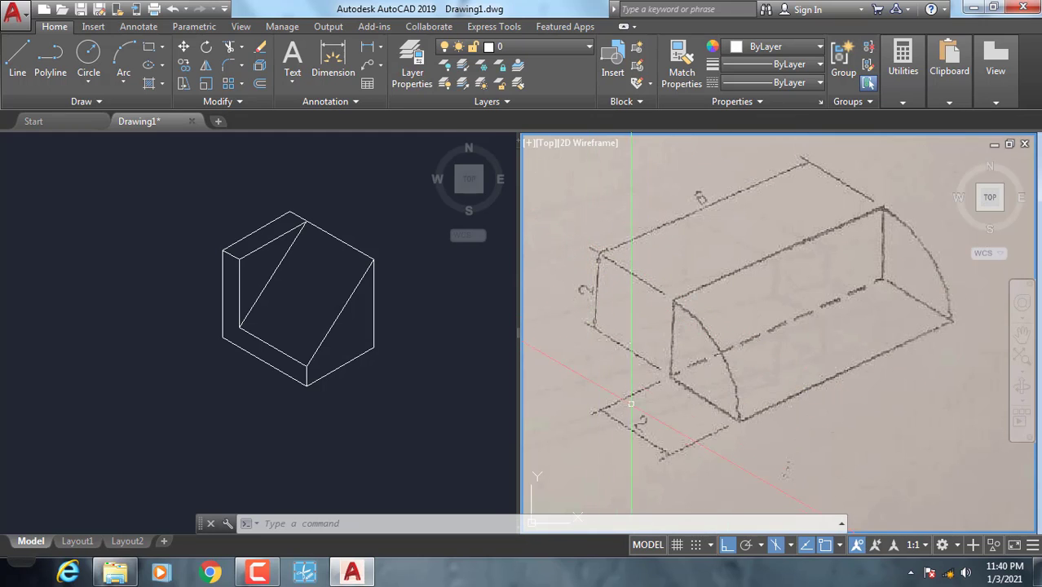
left_click(366, 363)
Draw the upright 2-by-6 back face with LINE: 2 up, 6 along the top plane, 2 down, closed
middle_click_drag(348, 344, 191, 356)
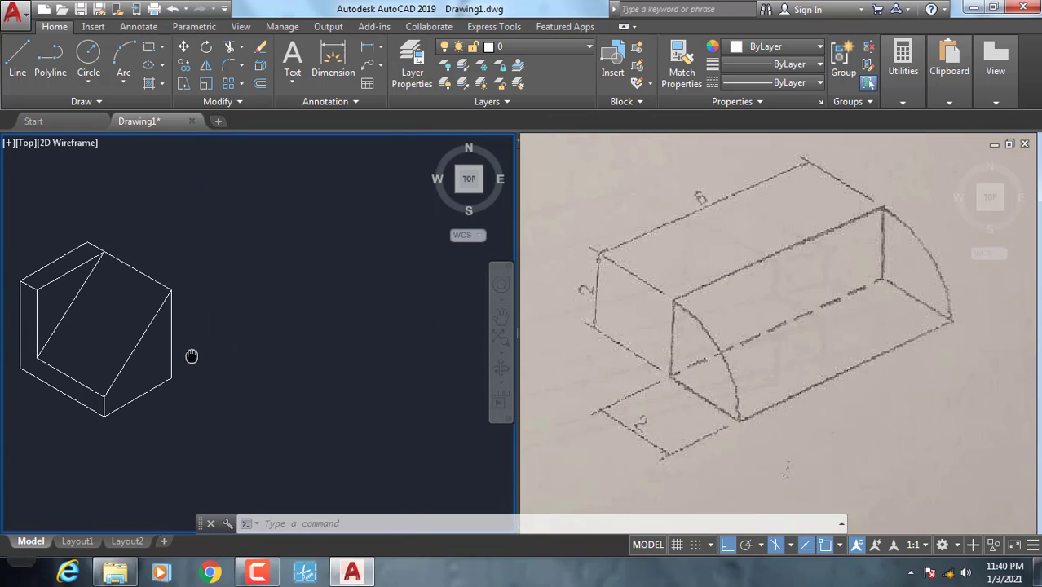
type("l")
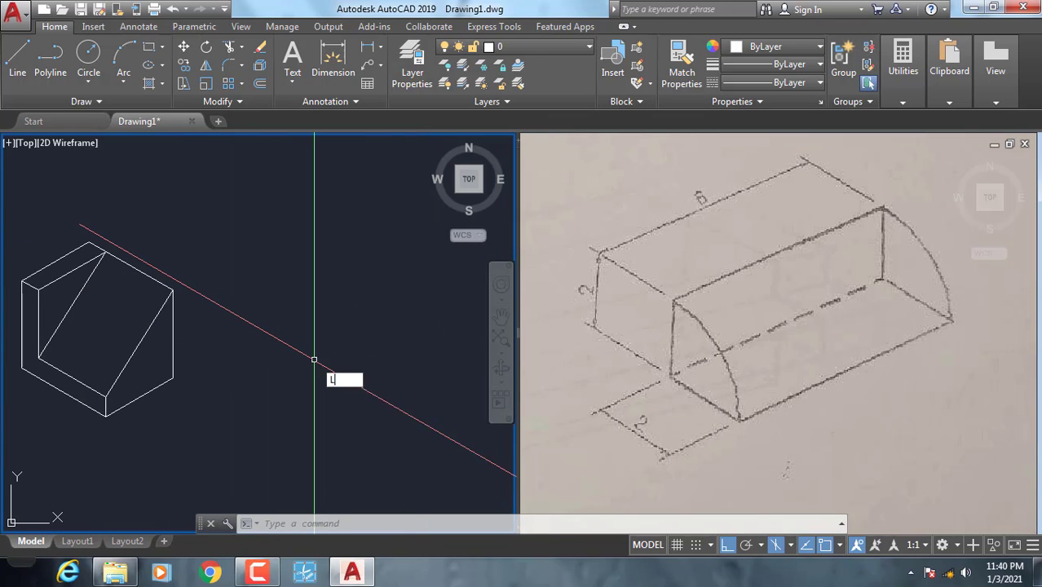
key("Return")
left_click(291, 401)
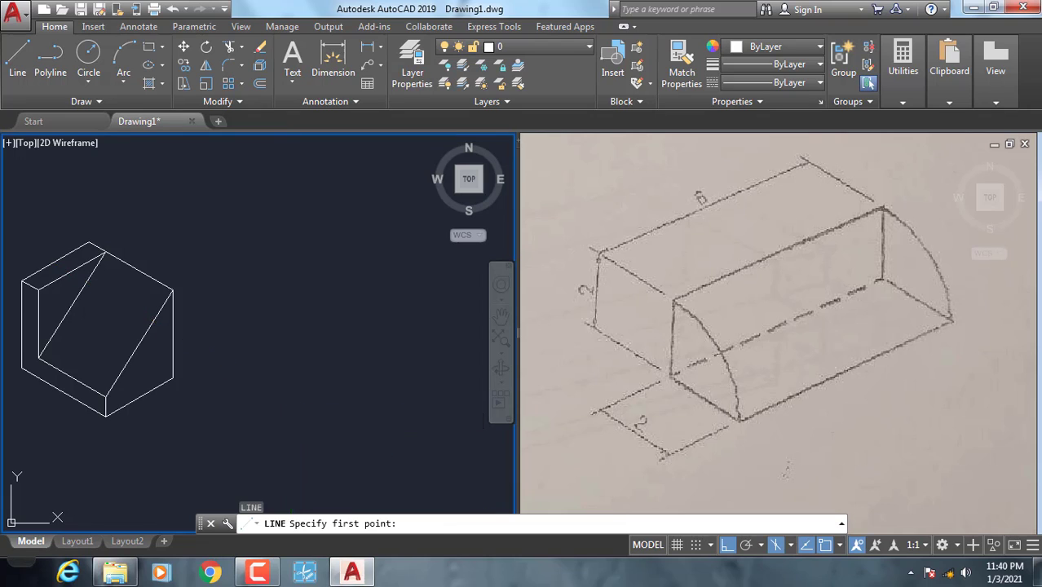
type("2")
key("Return")
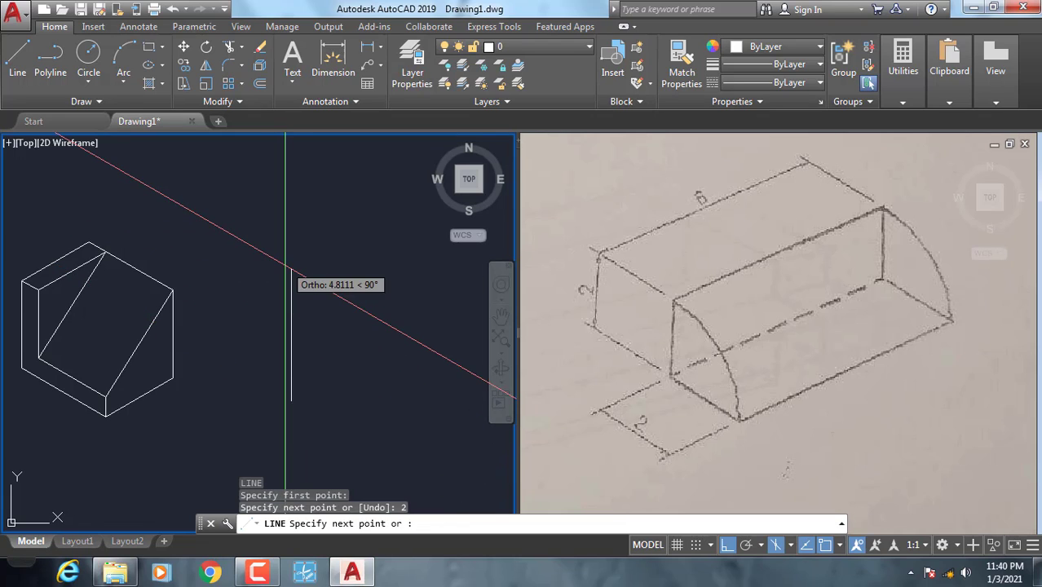
scroll(363, 322, "up", 2)
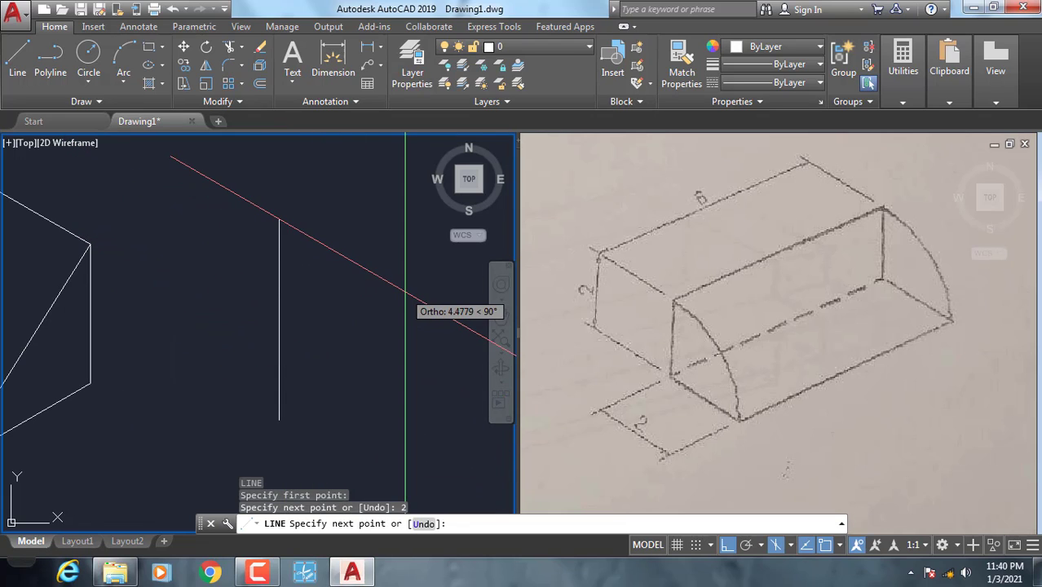
key("F5")
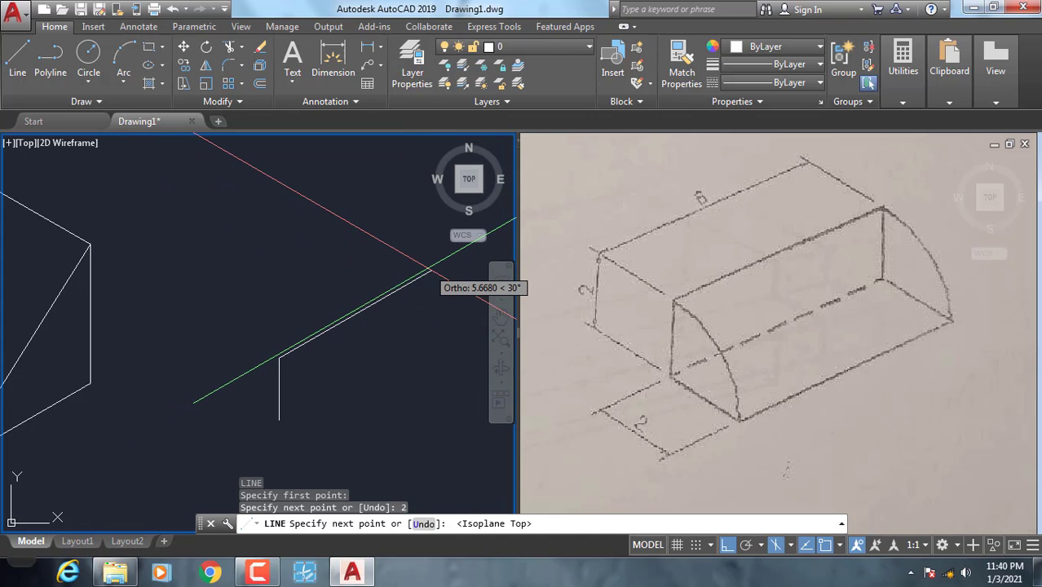
type("6")
key("Return")
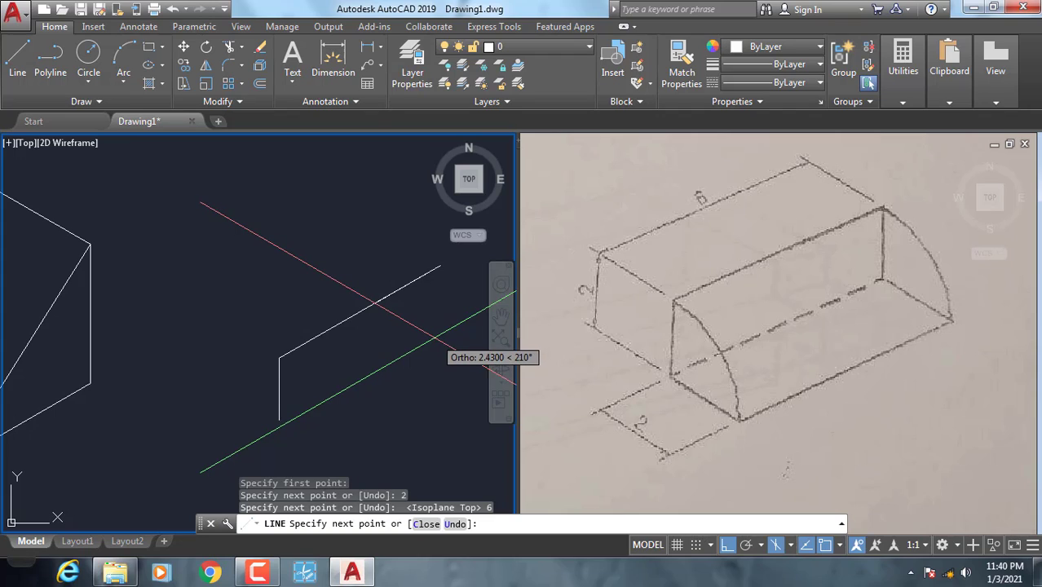
key("F5")
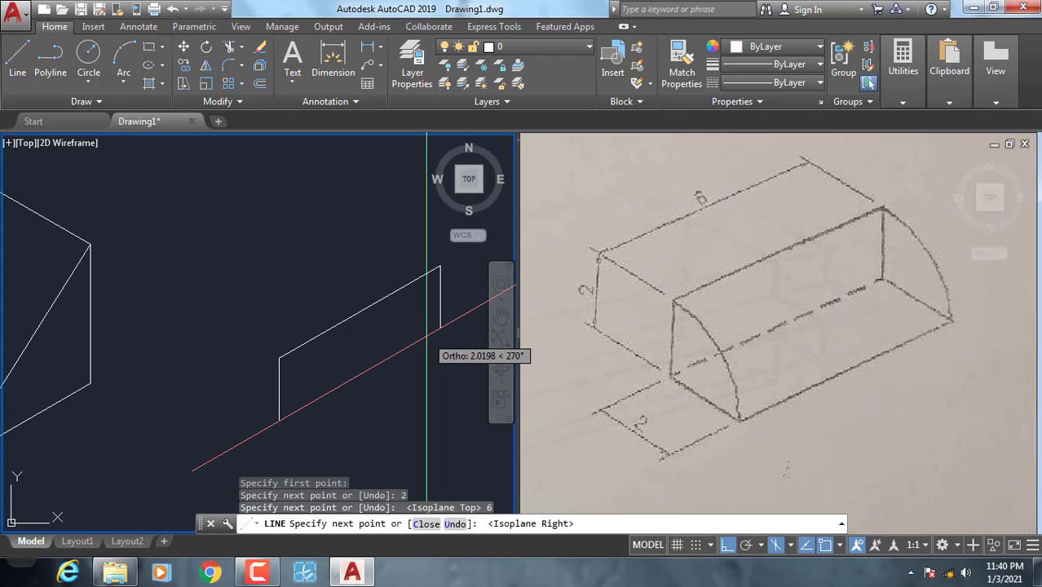
type("2")
key("Return")
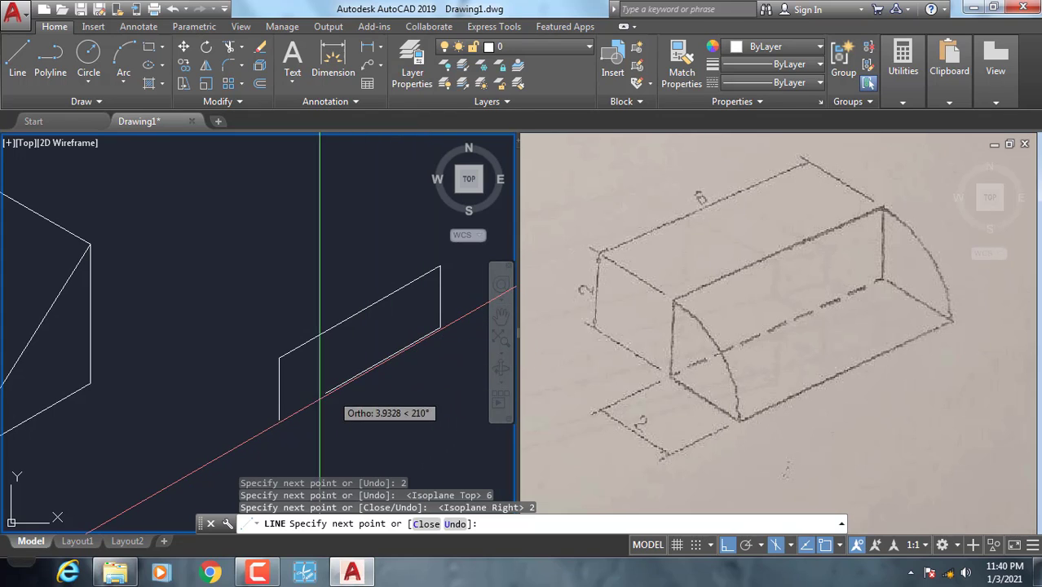
left_click(279, 421)
key("Return")
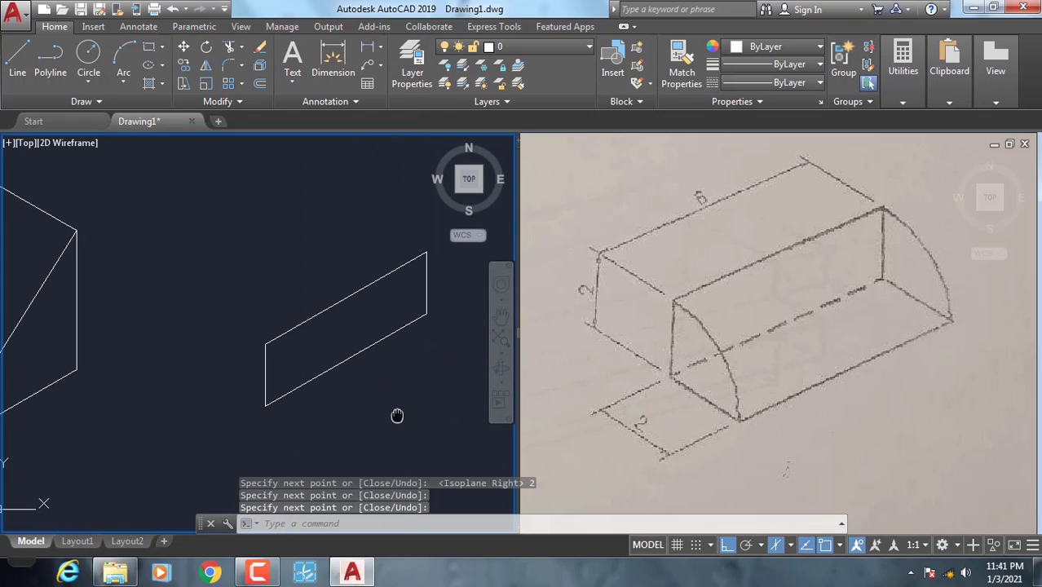
Add the two 2-unit depth edges from the face's lower-left and lower-right corners
middle_click_drag(395, 414, 380, 400)
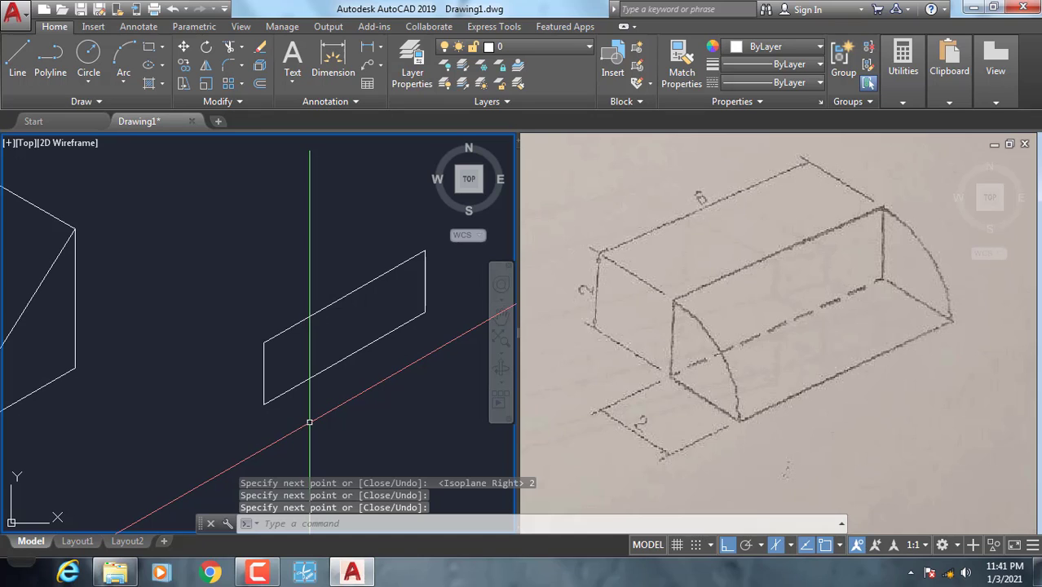
key("Return")
left_click(263, 403)
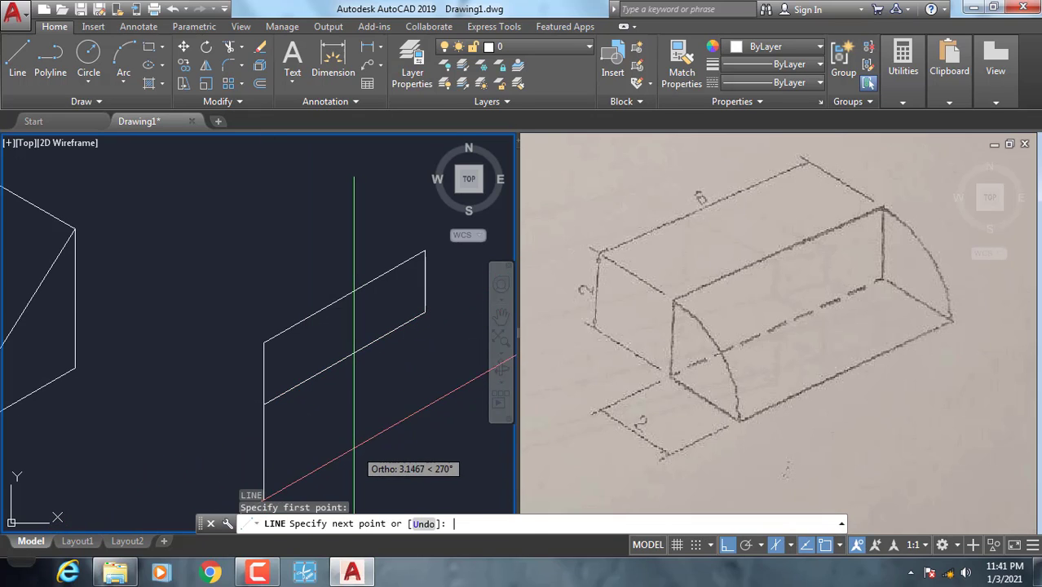
key("F5")
type("2")
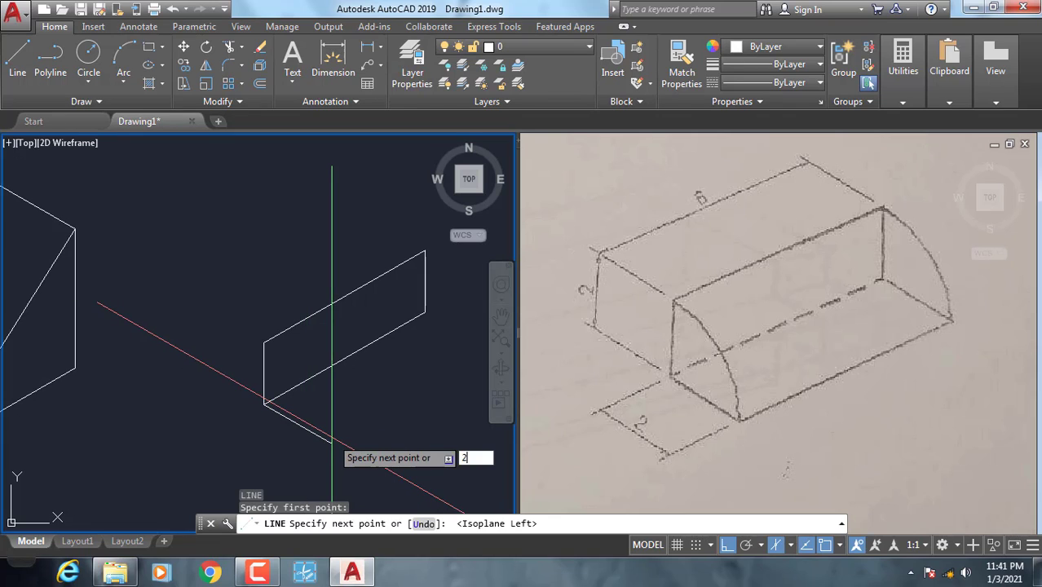
key("Return")
key("Return")
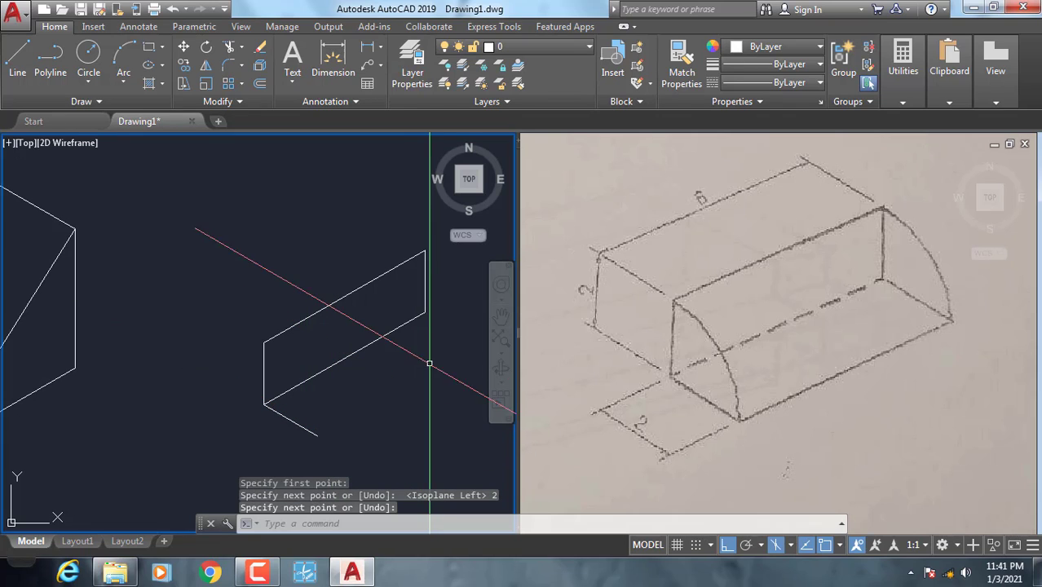
key("Return")
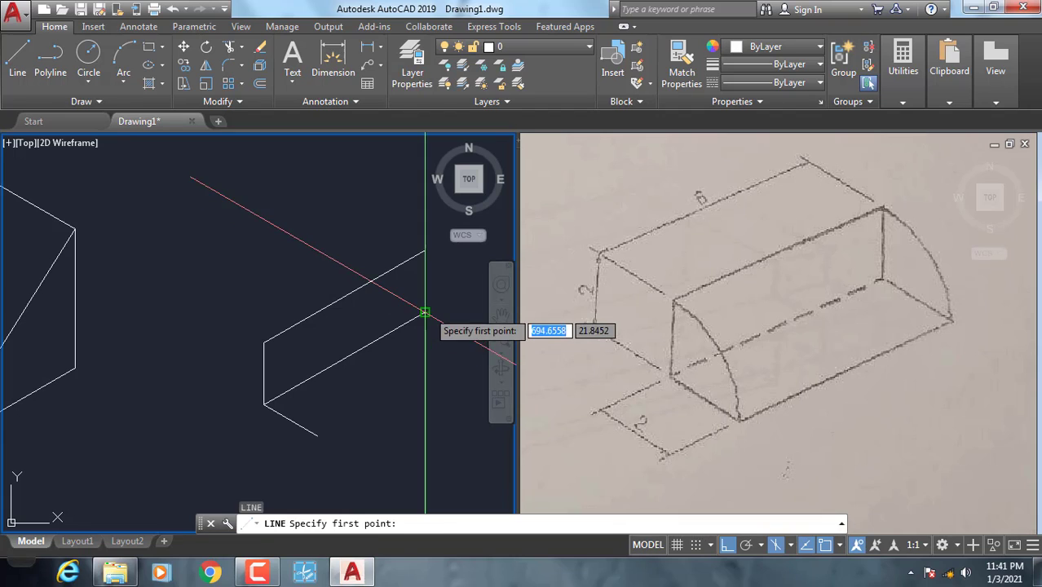
left_click(425, 310)
key("Return")
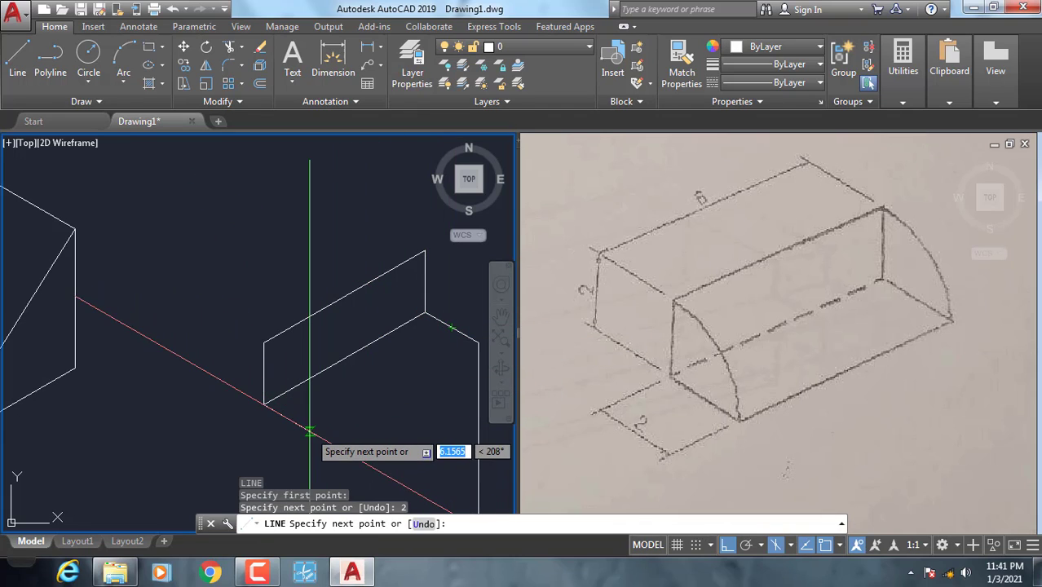
left_click(318, 436)
key("Return")
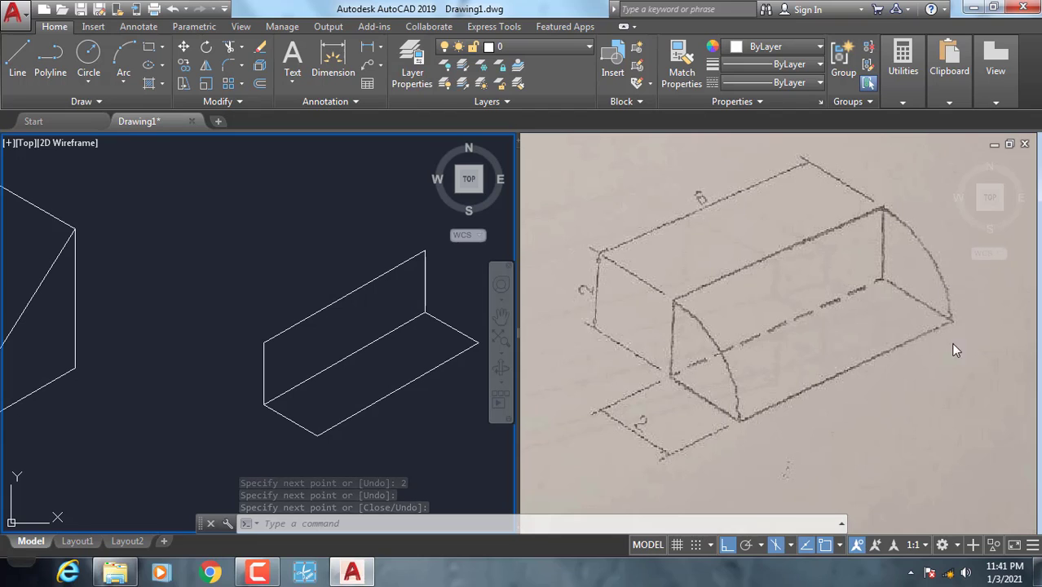
middle_click_drag(262, 325, 205, 305)
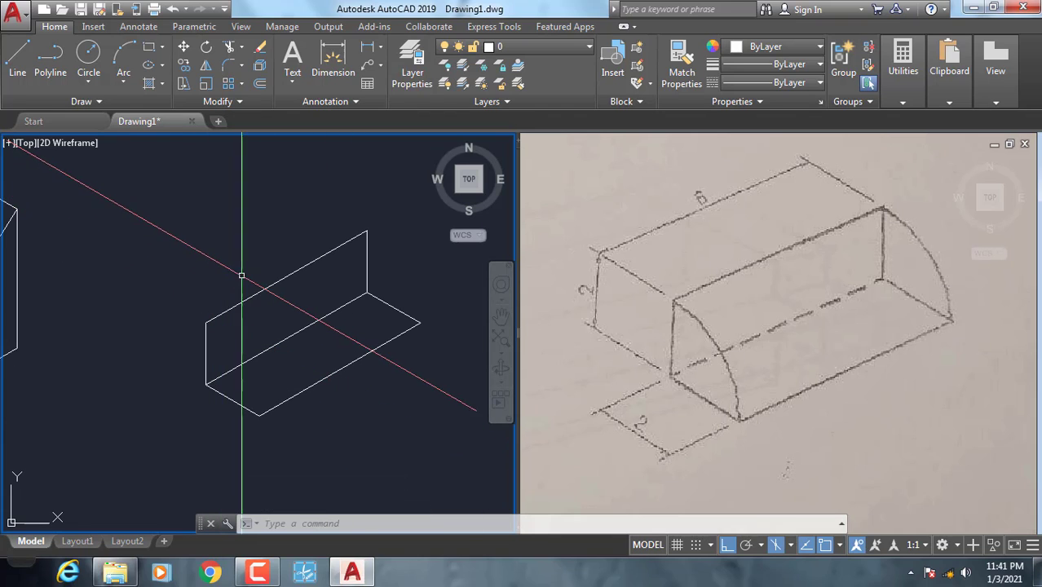
Try an arc from the front top corner, then cancel the wrongly shaped result
left_click(123, 84)
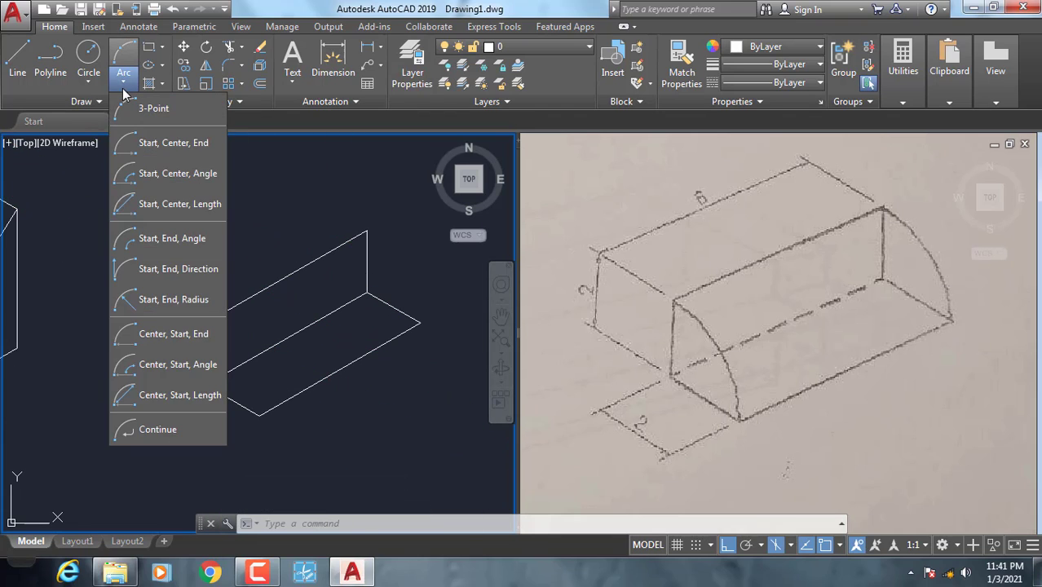
left_click(140, 115)
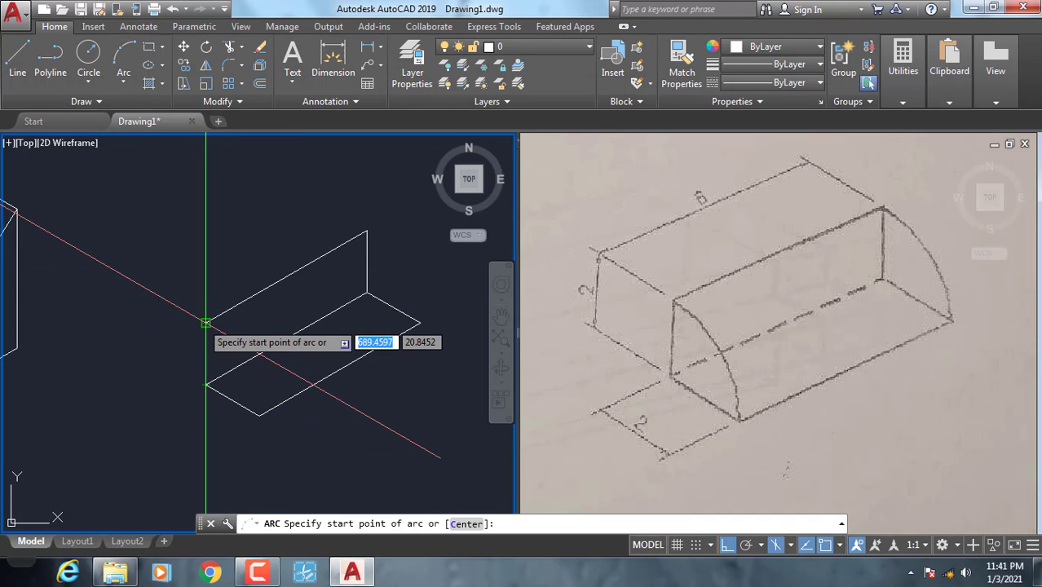
left_click(205, 323)
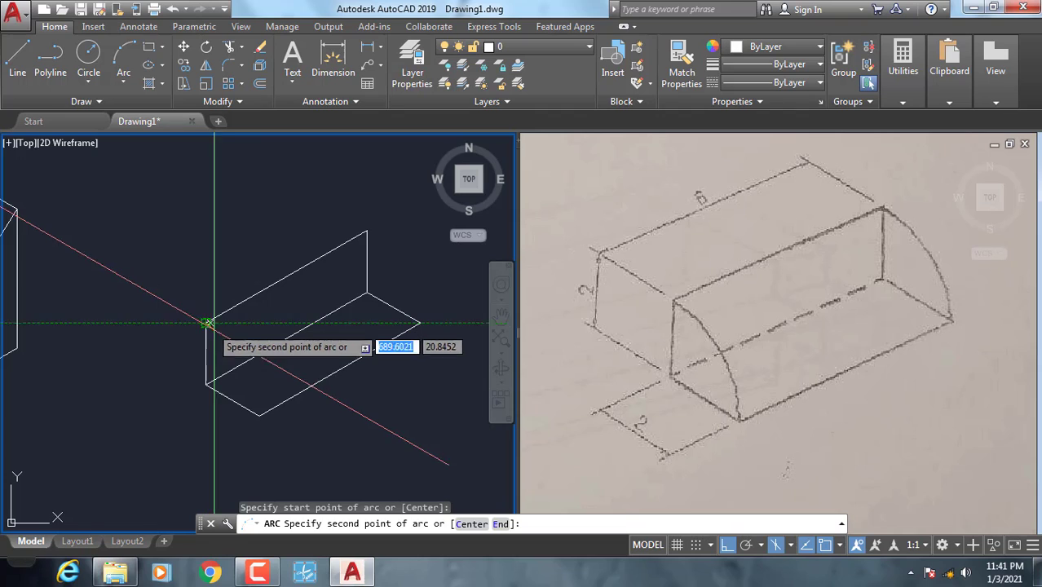
left_click(209, 383)
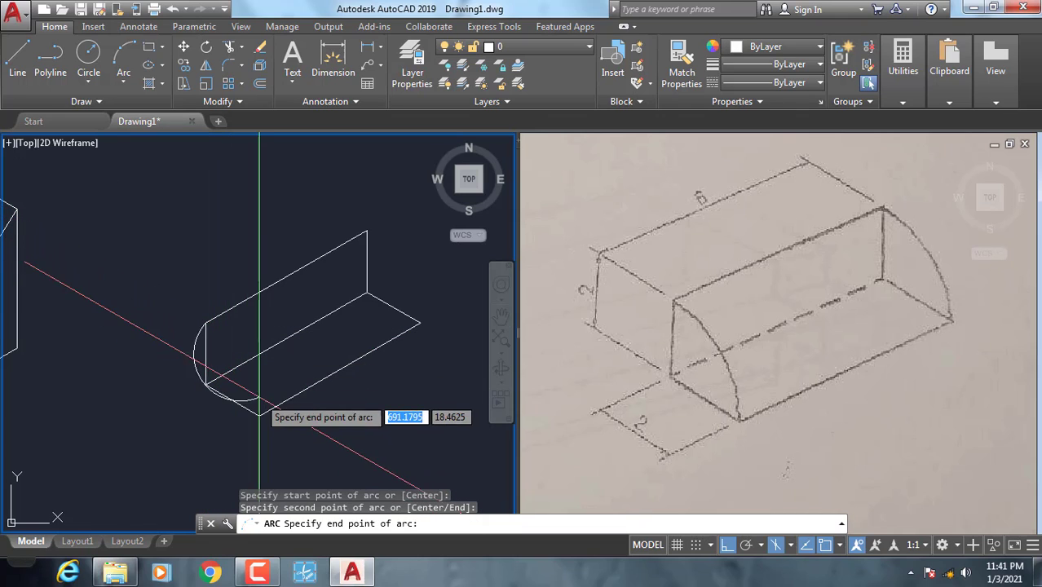
key("Escape")
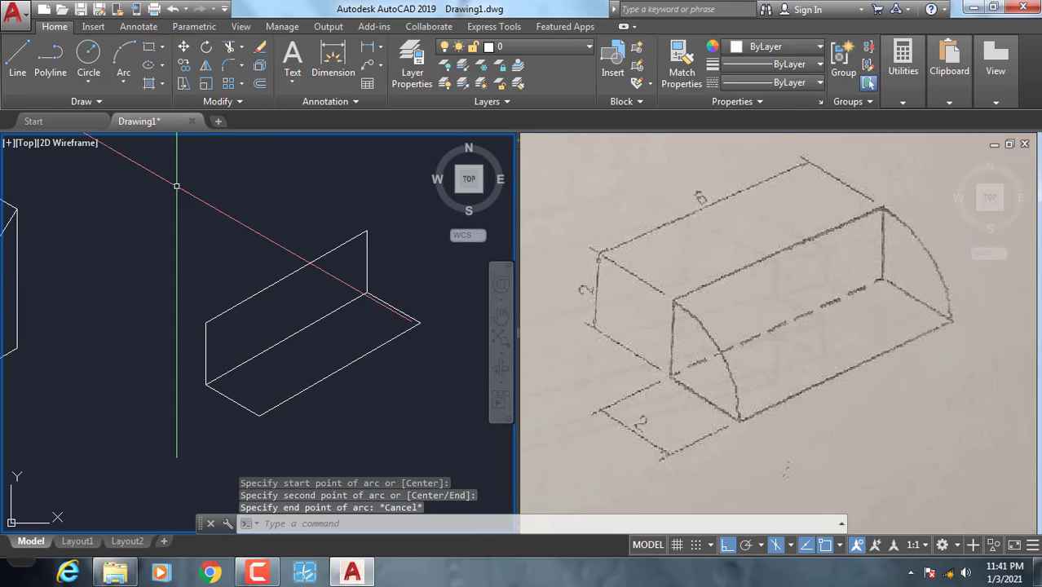
Draw a 3-point arc from the front top corner through the curve to the bottom front corner
left_click(123, 84)
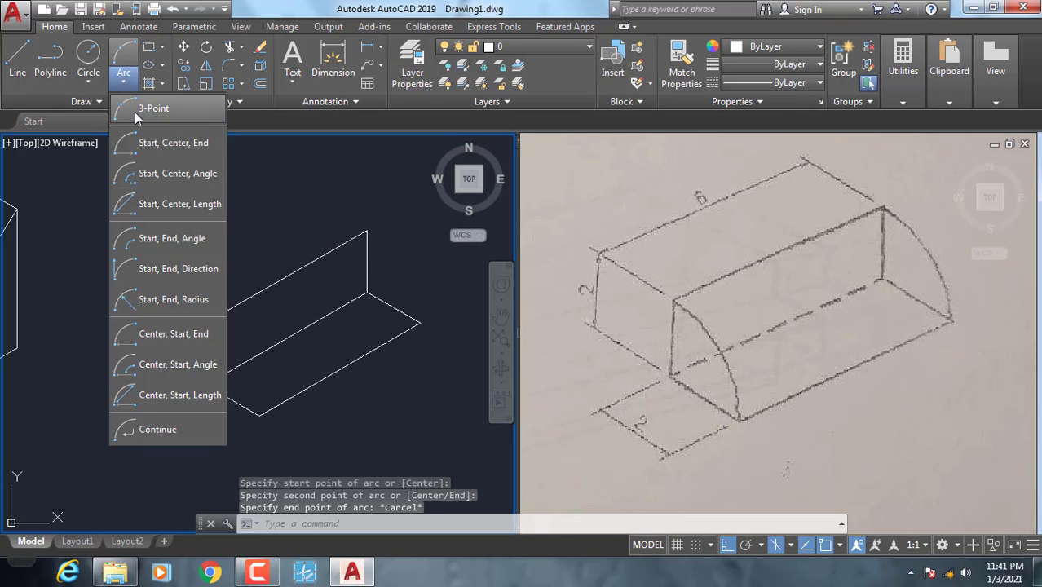
left_click(138, 105)
left_click(207, 323)
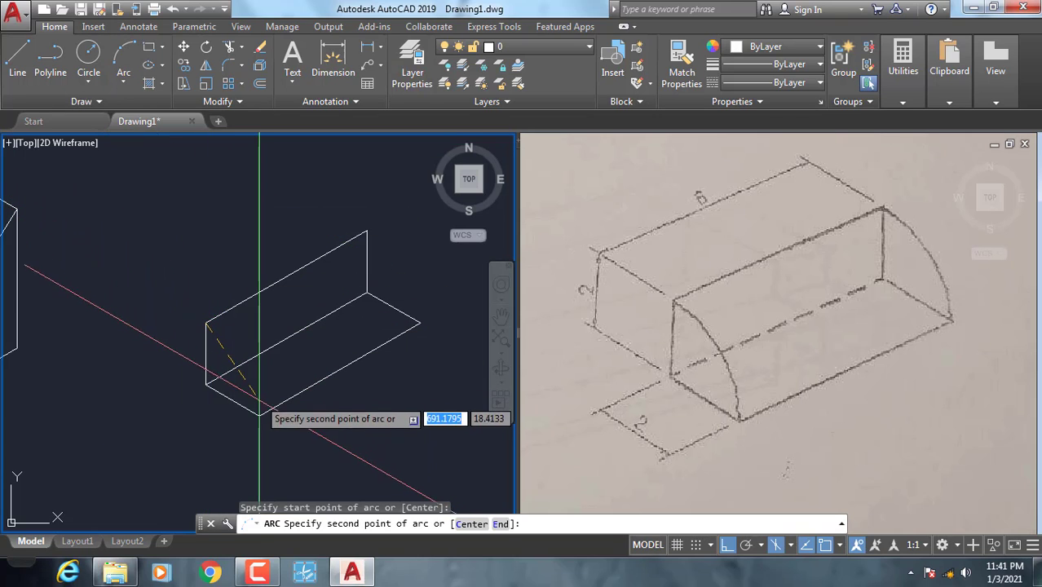
left_click(258, 417)
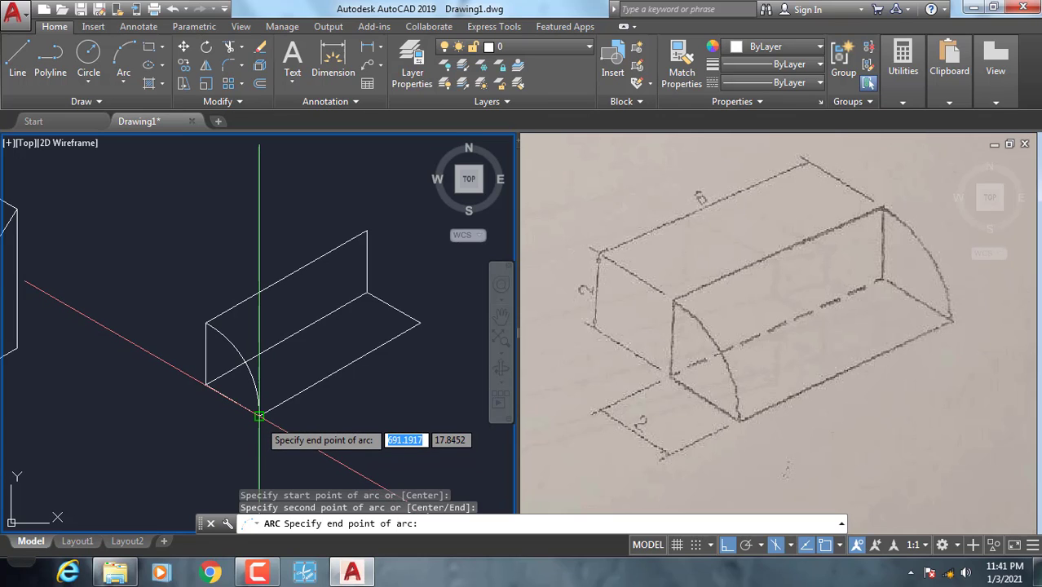
scroll(258, 417, "up", 3)
scroll(260, 414, "up", 1)
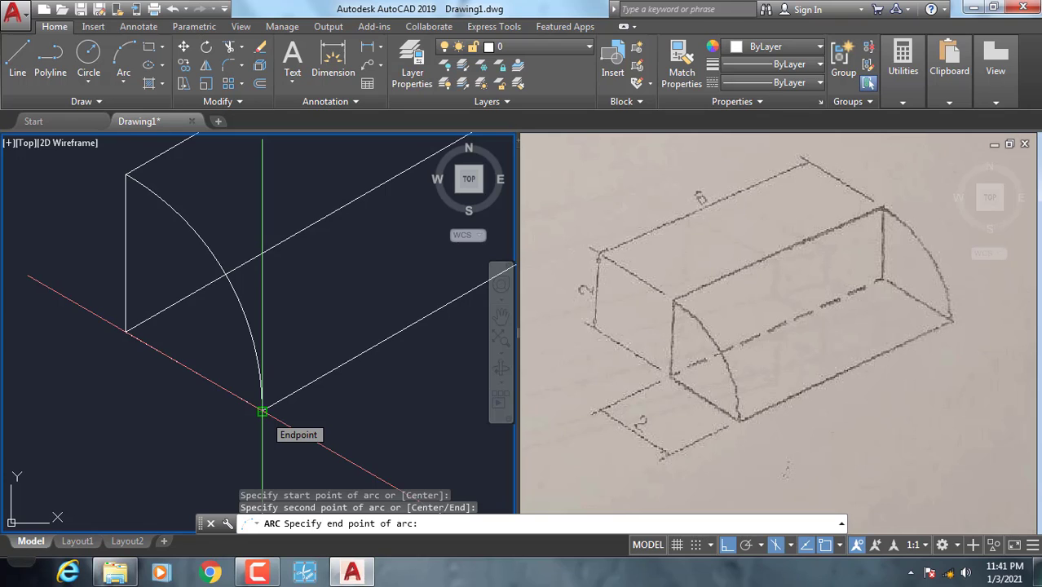
left_click(262, 411)
scroll(301, 391, "down", 3)
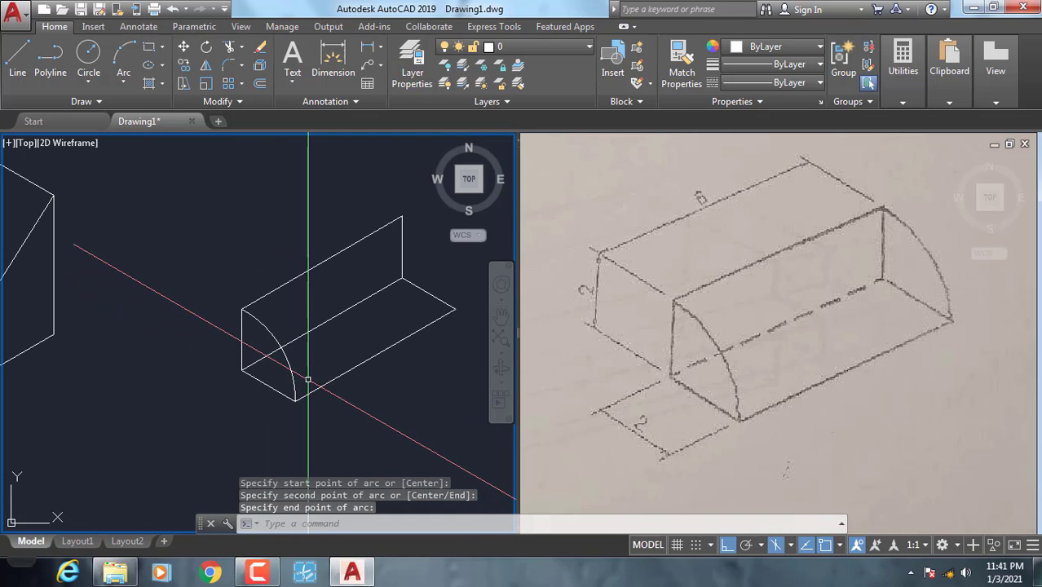
left_click(288, 358)
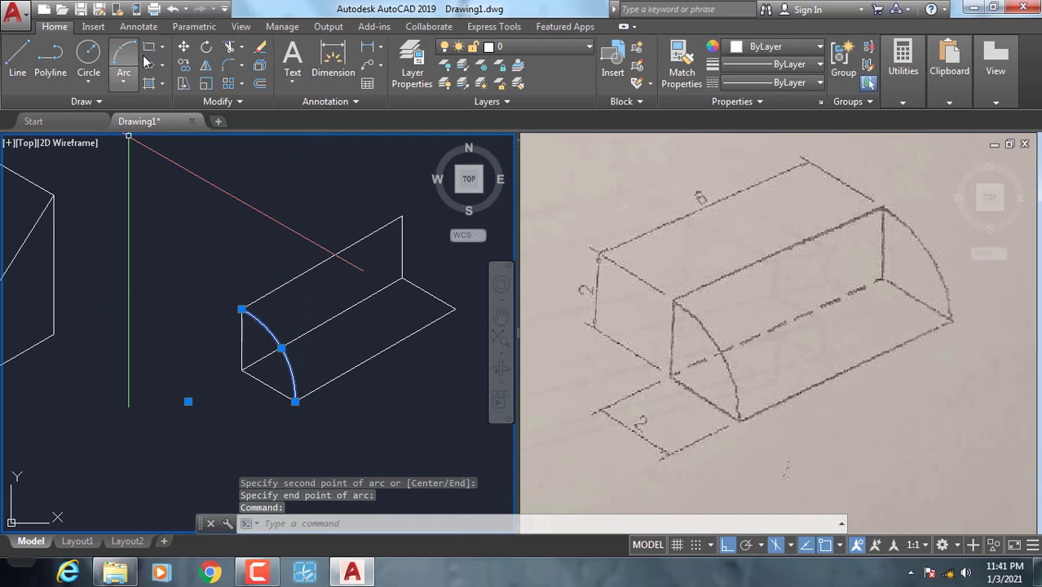
Copy the front arc from its upper endpoint to the block's far-end corner
left_click(183, 65)
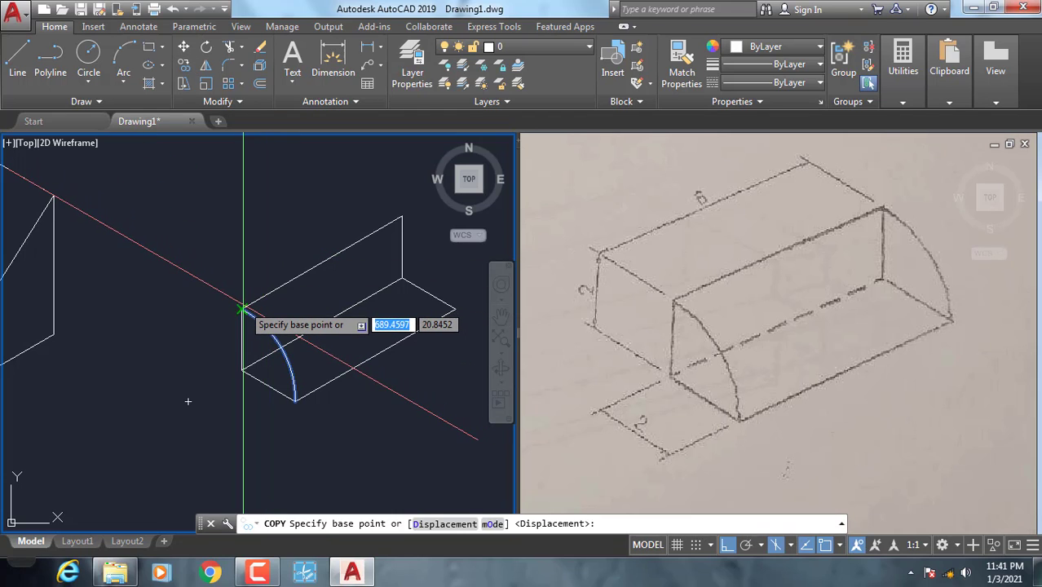
left_click(242, 309)
scroll(395, 199, "down", 2)
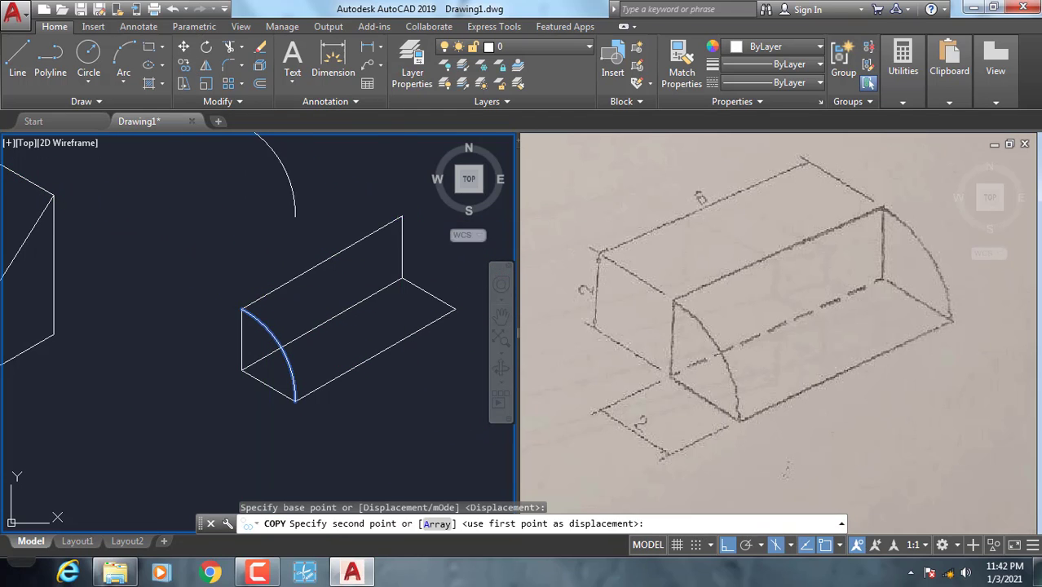
left_click(320, 245)
key("Escape")
scroll(301, 300, "down", 2)
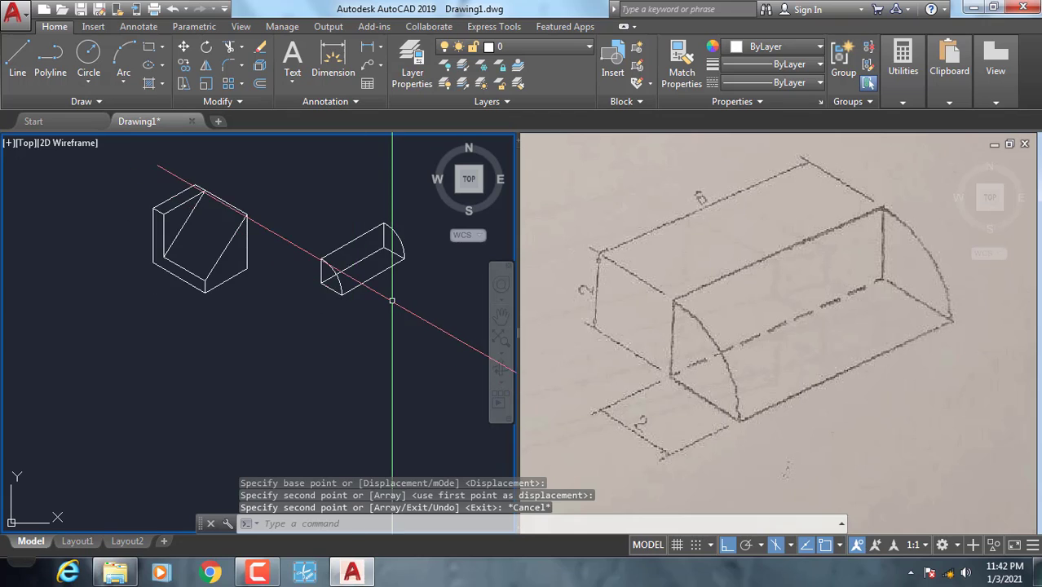
scroll(381, 293, "up", 2)
mouse_move(373, 308)
middle_mouse_down()
mouse_move(372, 346)
mouse_move(403, 352)
mouse_move(414, 373)
middle_mouse_up()
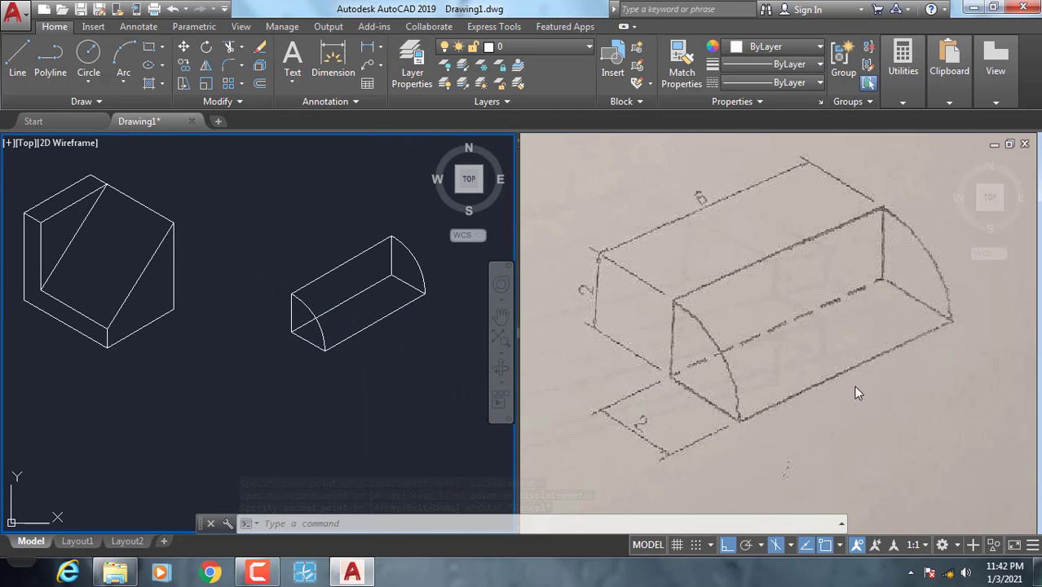
left_click(817, 348)
scroll(817, 348, "down", 4)
Zoom in and shift the view sideways, cancelling a half-started LINE command
scroll(697, 434, "up", 2)
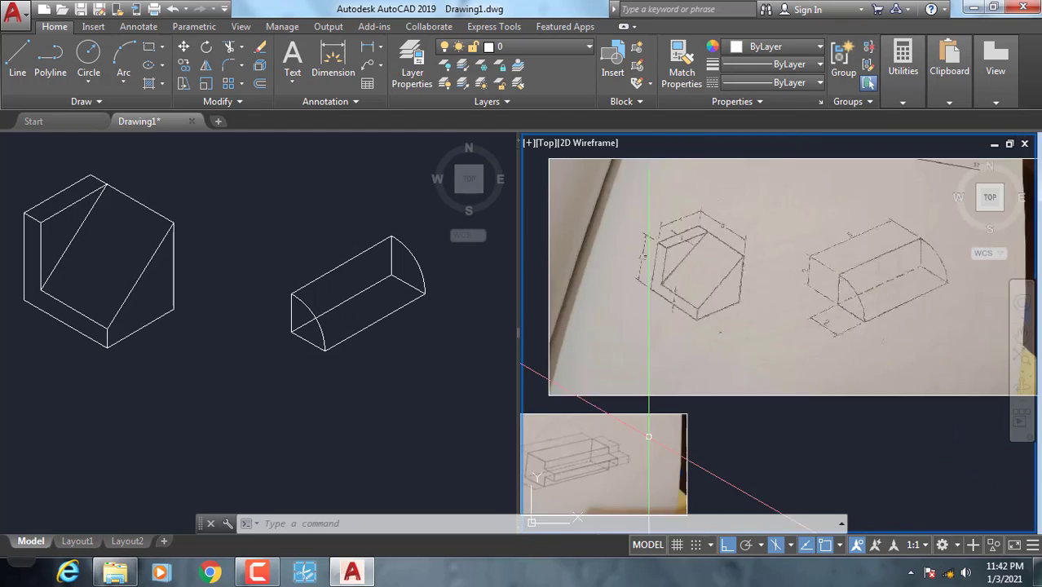
scroll(715, 288, "up", 2)
scroll(716, 287, "up", 1)
scroll(715, 288, "up", 2)
scroll(716, 288, "up", 2)
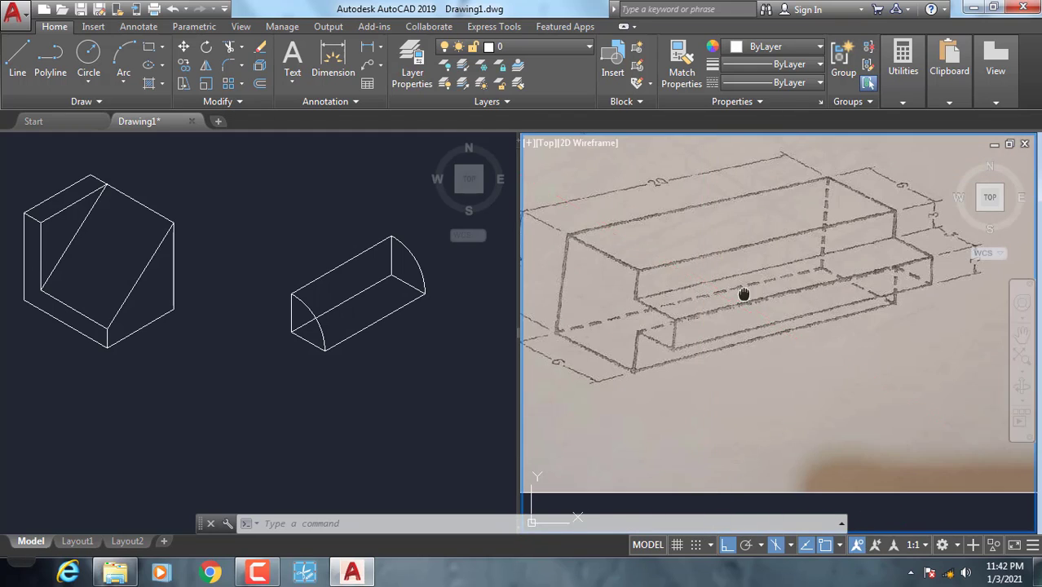
scroll(744, 293, "up", 1)
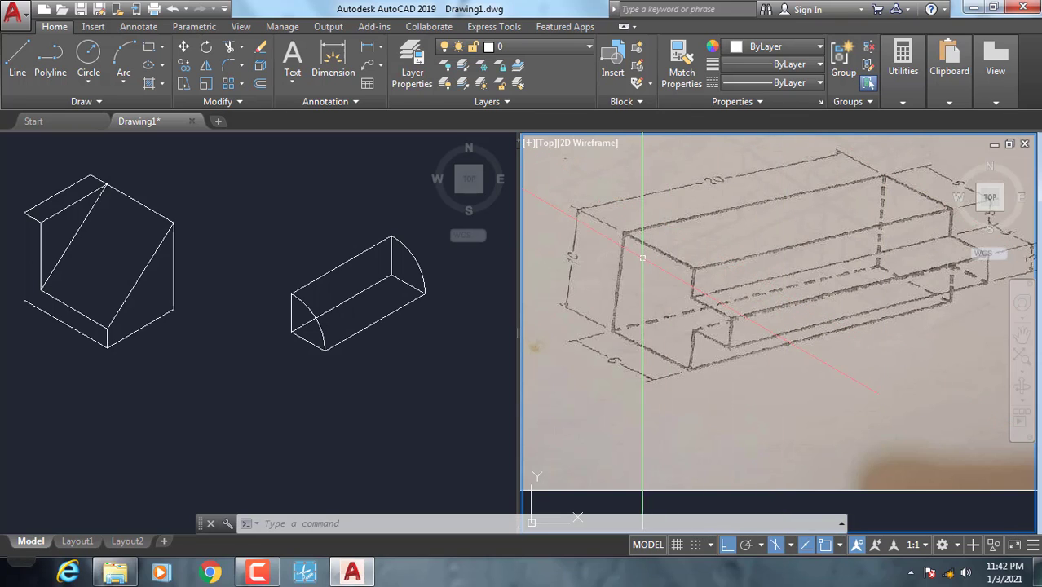
scroll(409, 385, "down", 3)
middle_click_drag(409, 384, 337, 309)
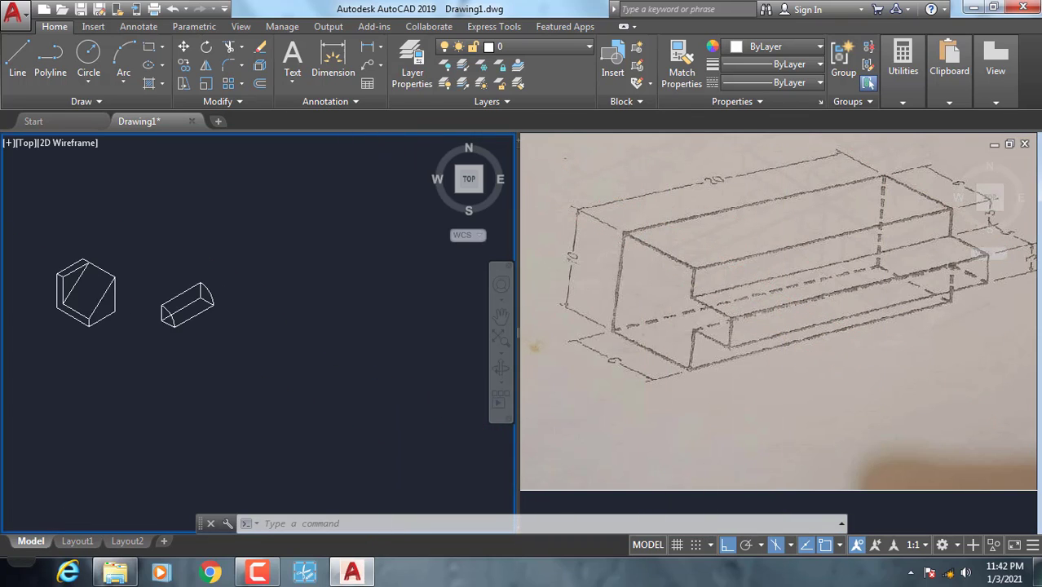
scroll(337, 309, "up", 2)
type("l")
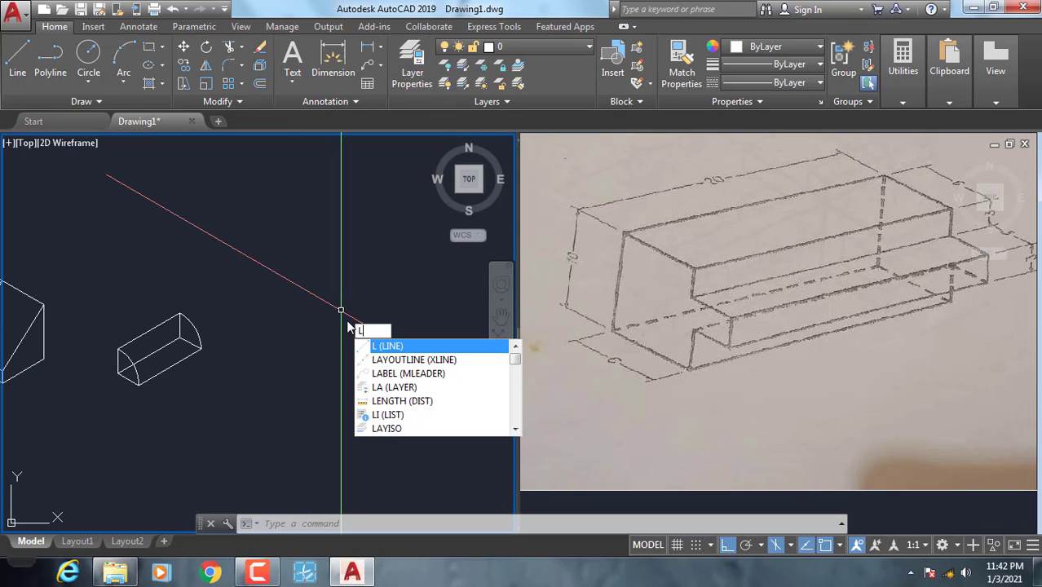
key("Escape")
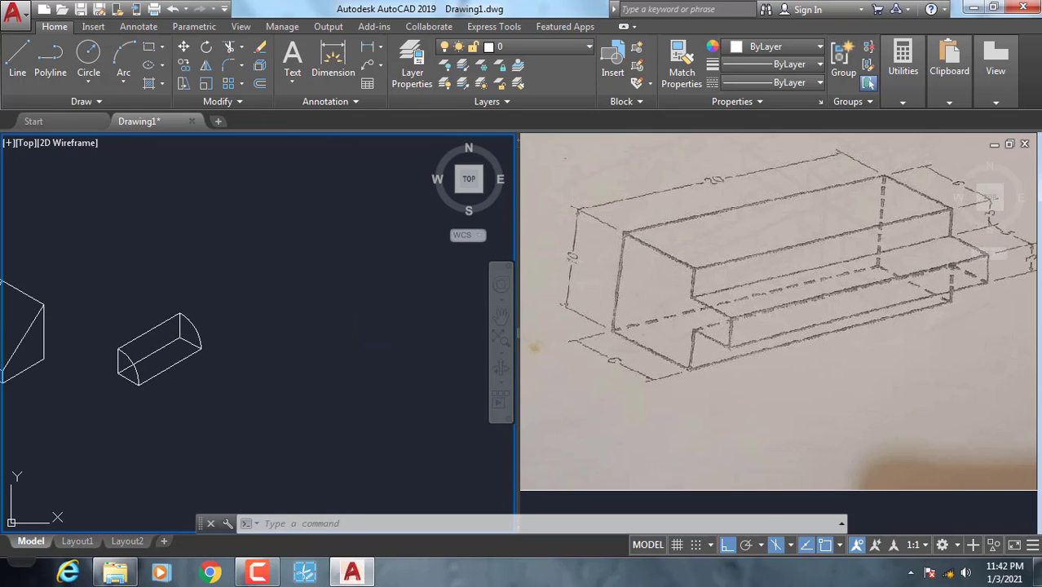
Adjust the reference photo's zoom and centre the quarter-round block in the drawing viewport
left_click(784, 269)
scroll(785, 269, "down", 4)
scroll(788, 257, "down", 1)
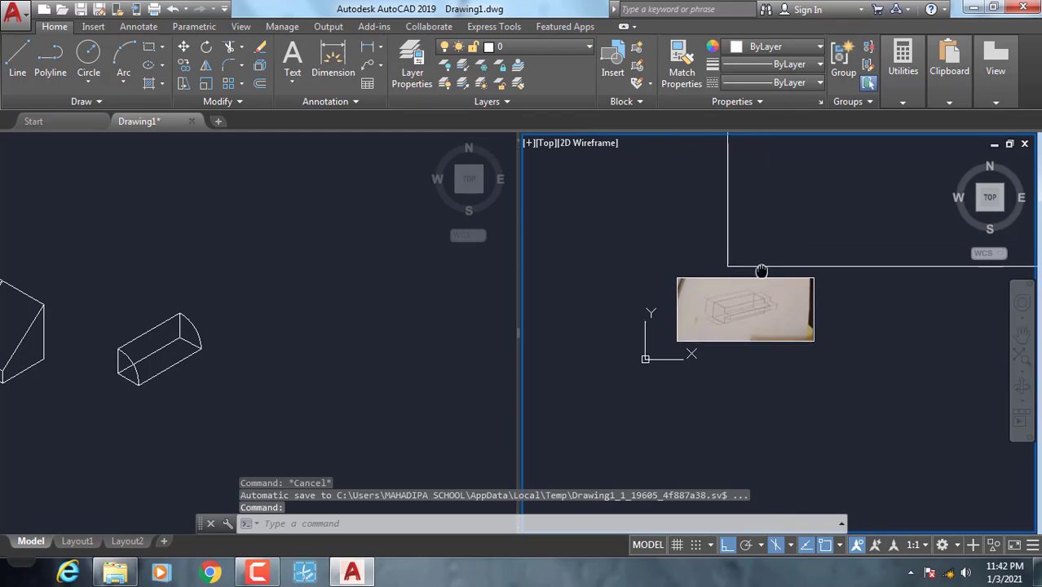
scroll(775, 263, "up", 2)
scroll(751, 271, "up", 3)
scroll(777, 280, "up", 2)
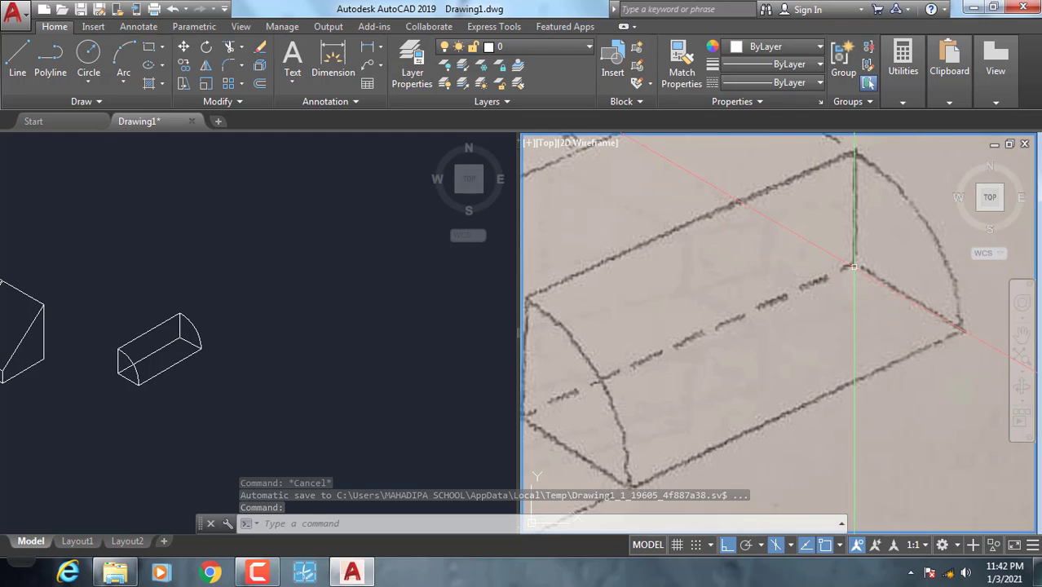
scroll(687, 350, "down", 2)
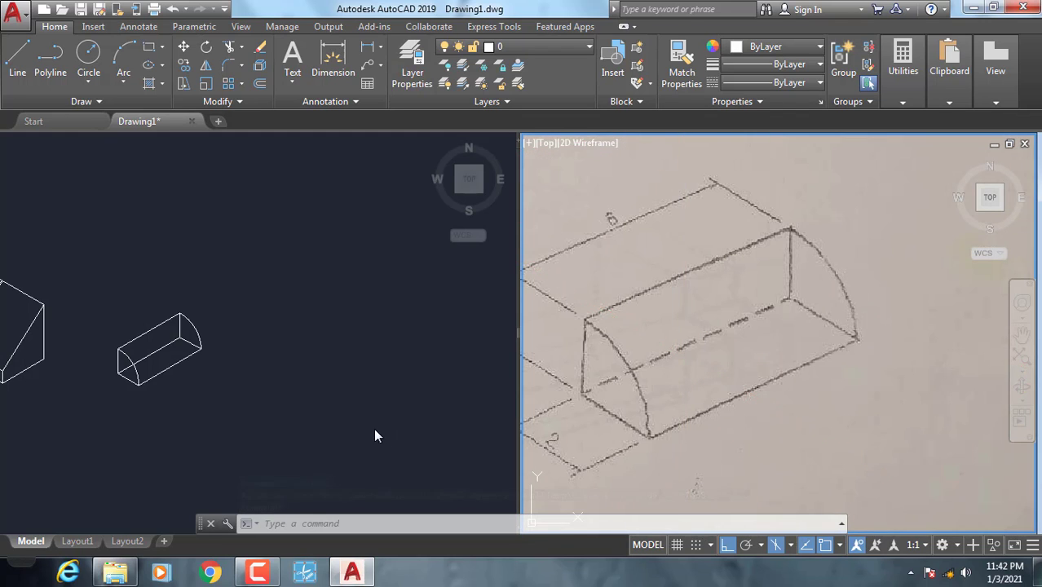
left_click(273, 421)
scroll(163, 366, "up", 3)
mouse_move(163, 366)
middle_mouse_down()
mouse_move(249, 332)
mouse_move(351, 335)
middle_mouse_up()
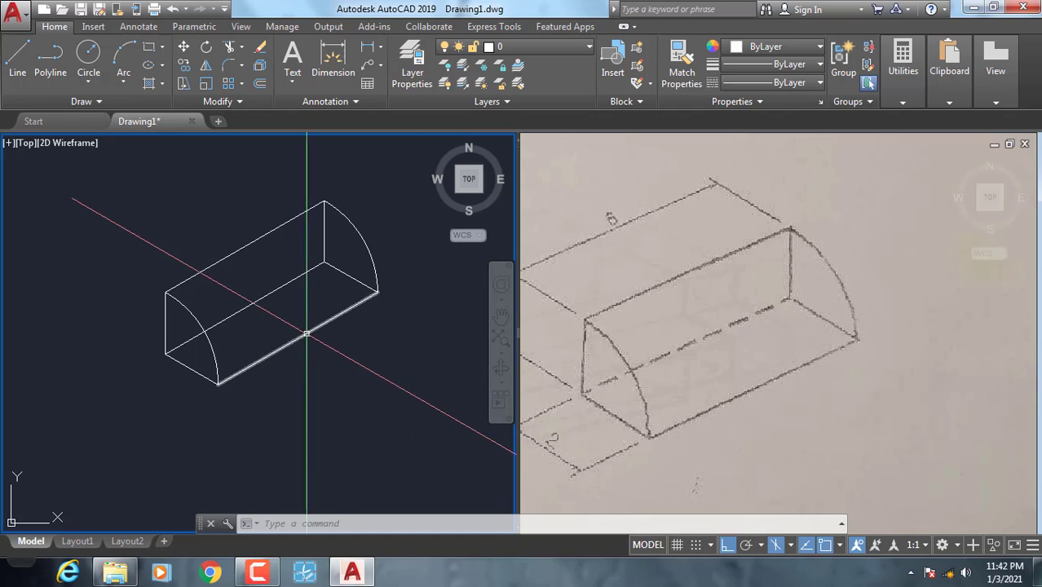
Select the inner line and load the ACAD_ISO02W100 dashed linetype through the Linetype Manager
left_click(291, 312)
left_click(273, 291)
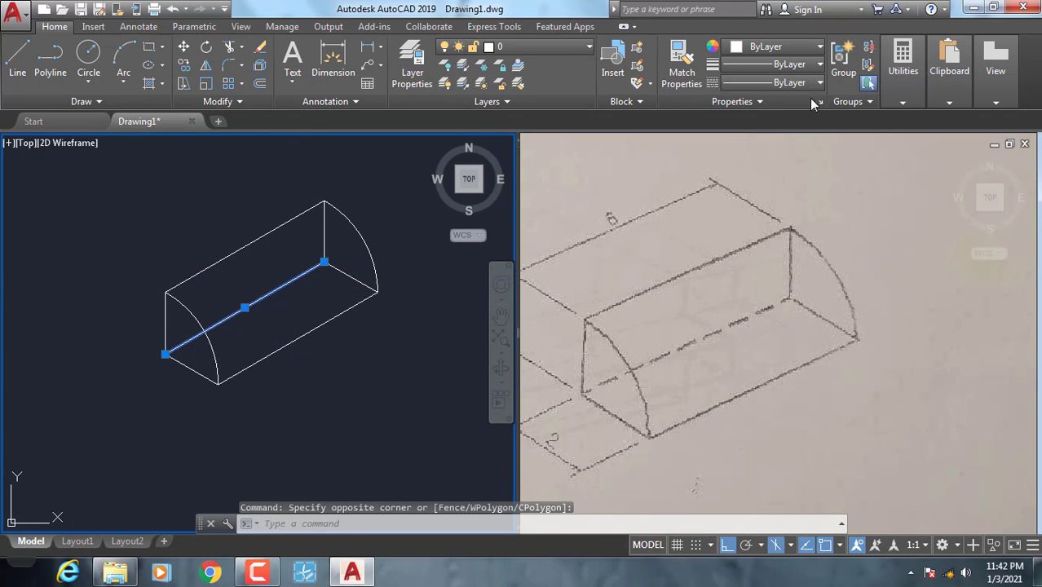
left_click(798, 85)
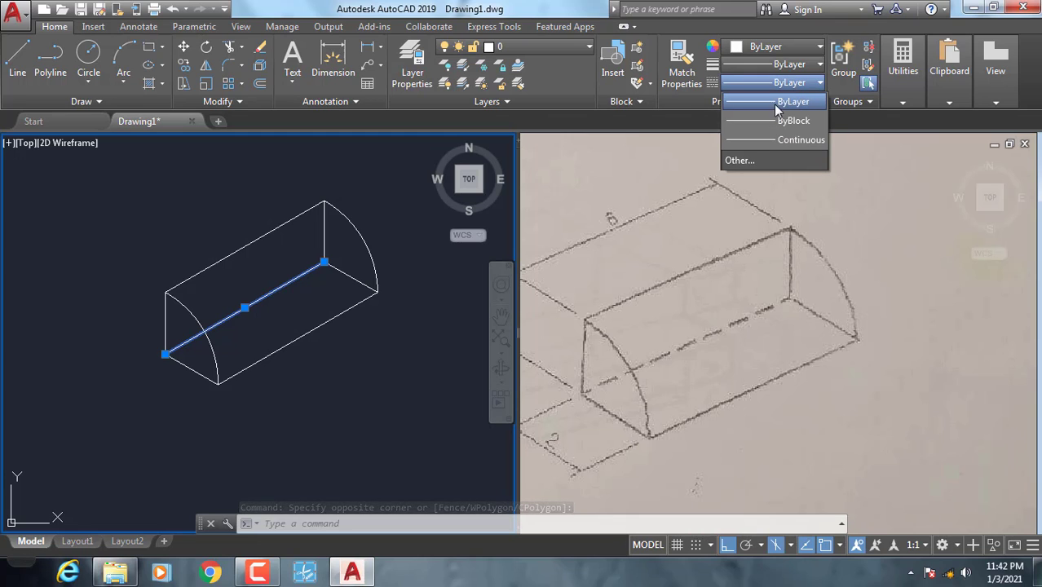
left_click(744, 162)
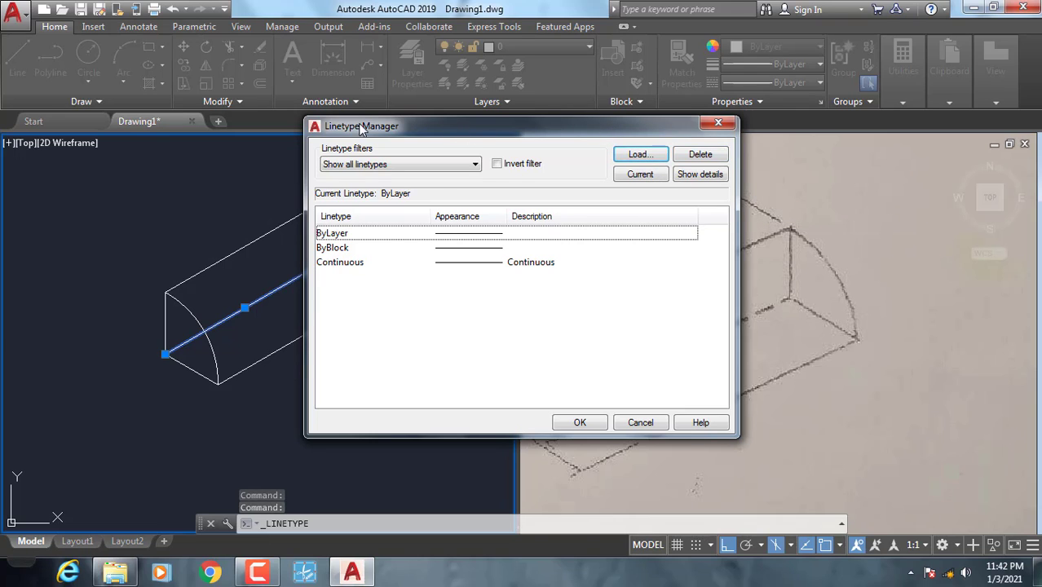
left_click_drag(361, 128, 202, 94)
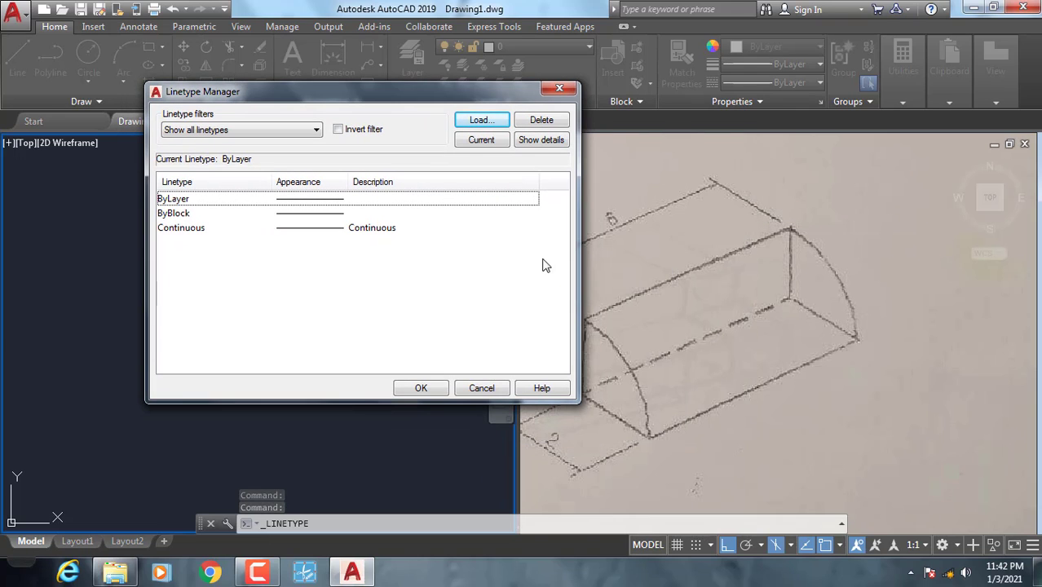
left_click(466, 123)
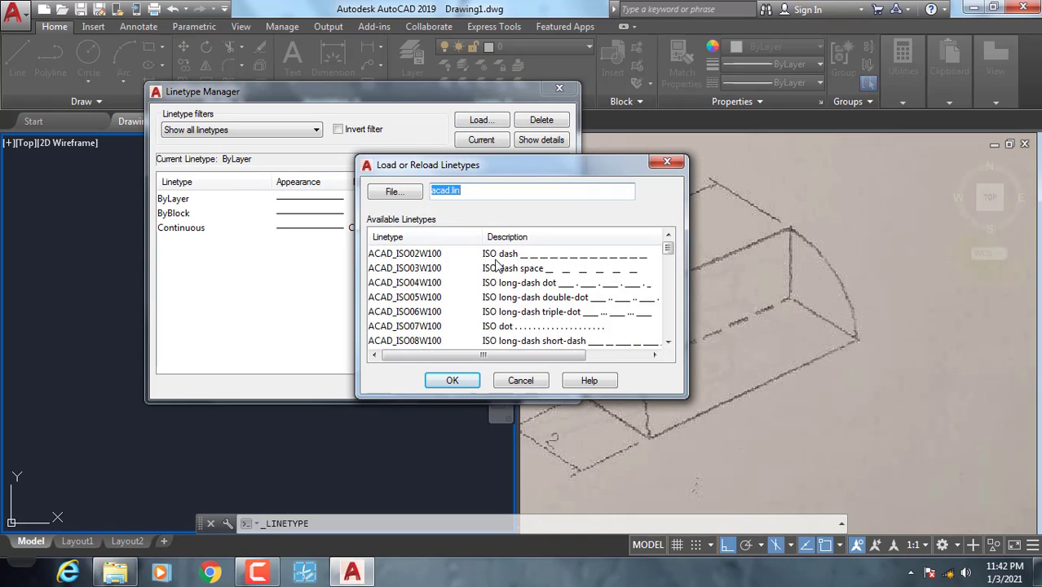
left_click(467, 383)
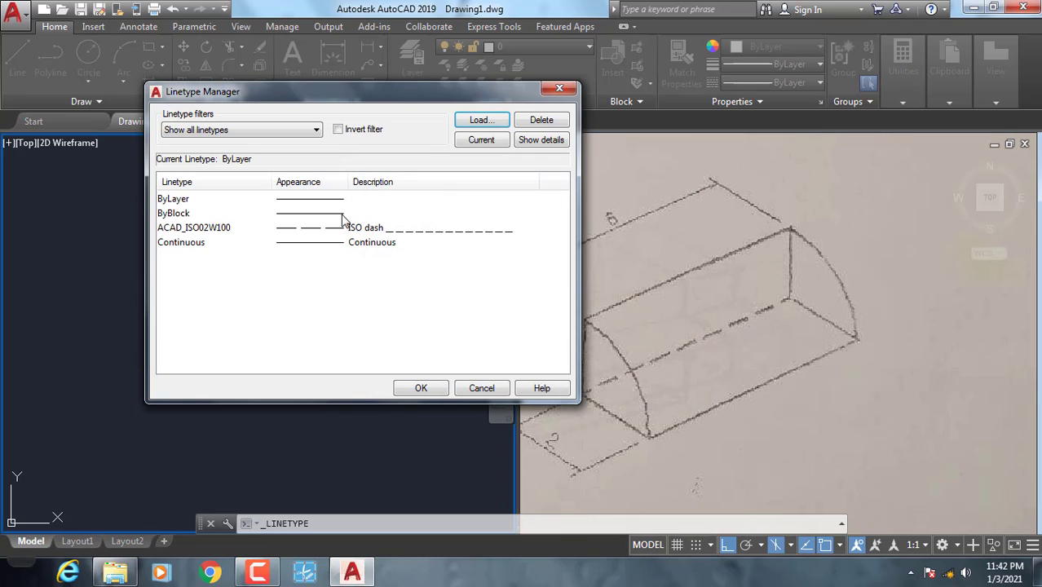
left_click(326, 233)
left_click(420, 388)
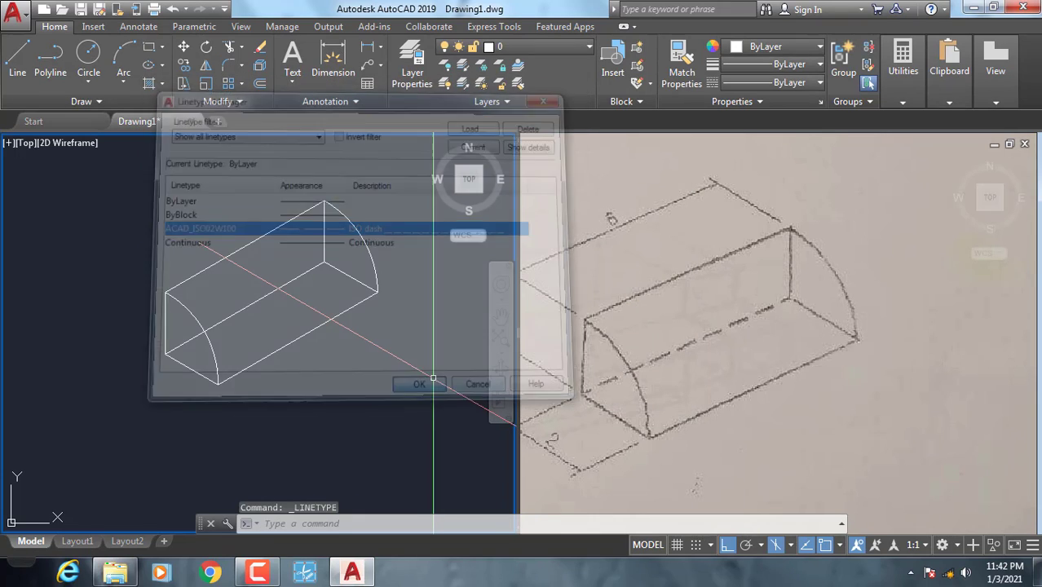
Select the block's centre line to change its linetype
left_click(289, 298)
left_click(275, 280)
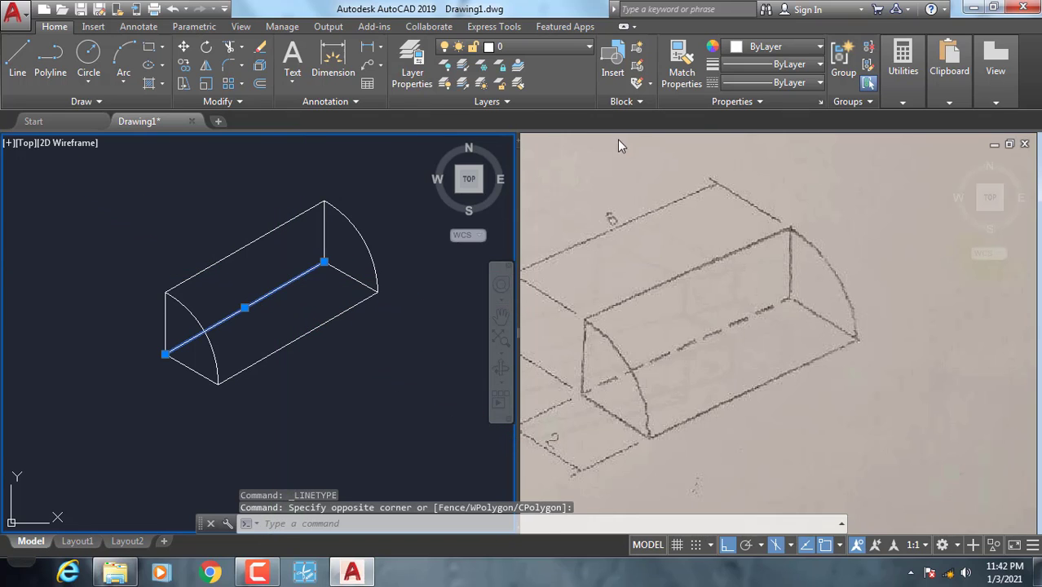
left_click(758, 82)
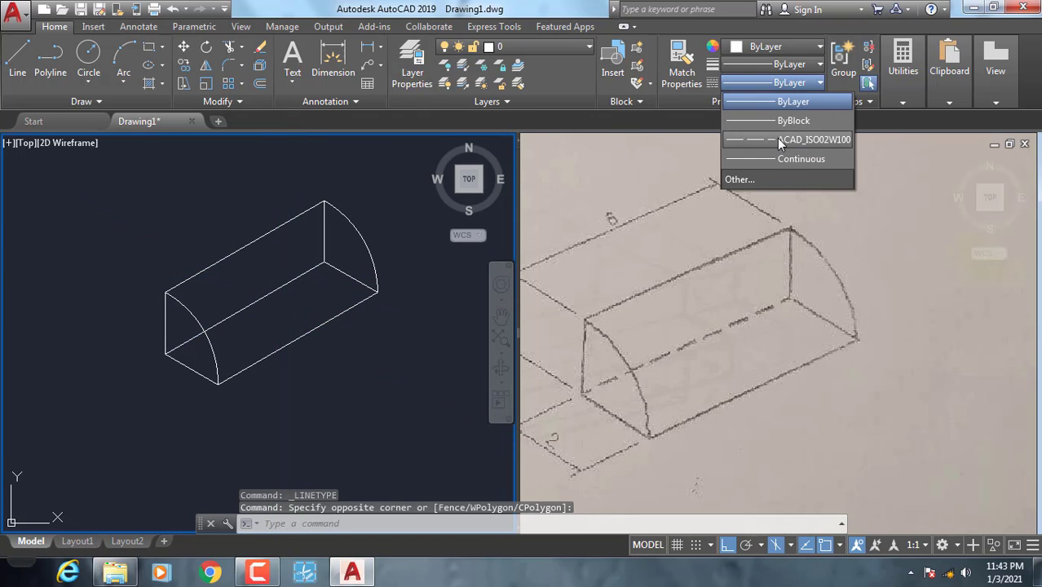
Apply the ACAD_ISO02W100 dashed linetype to the quarter-round block's centre line, then reselect it
left_click(777, 137)
key("Escape")
scroll(255, 298, "up", 3)
scroll(262, 242, "up", 3)
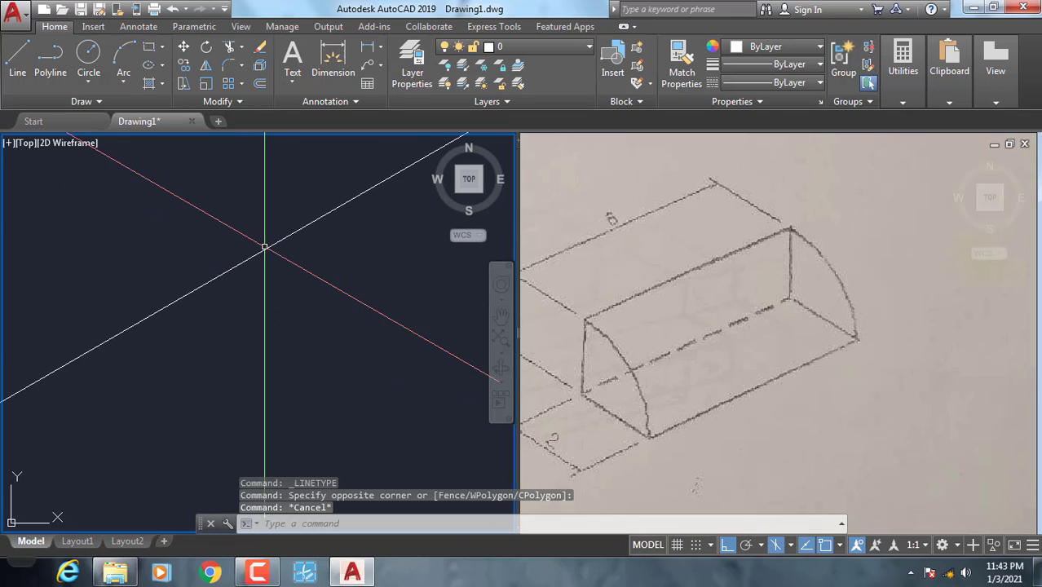
scroll(266, 258, "up", 2)
left_click(267, 259)
scroll(253, 244, "down", 5)
left_click(261, 261)
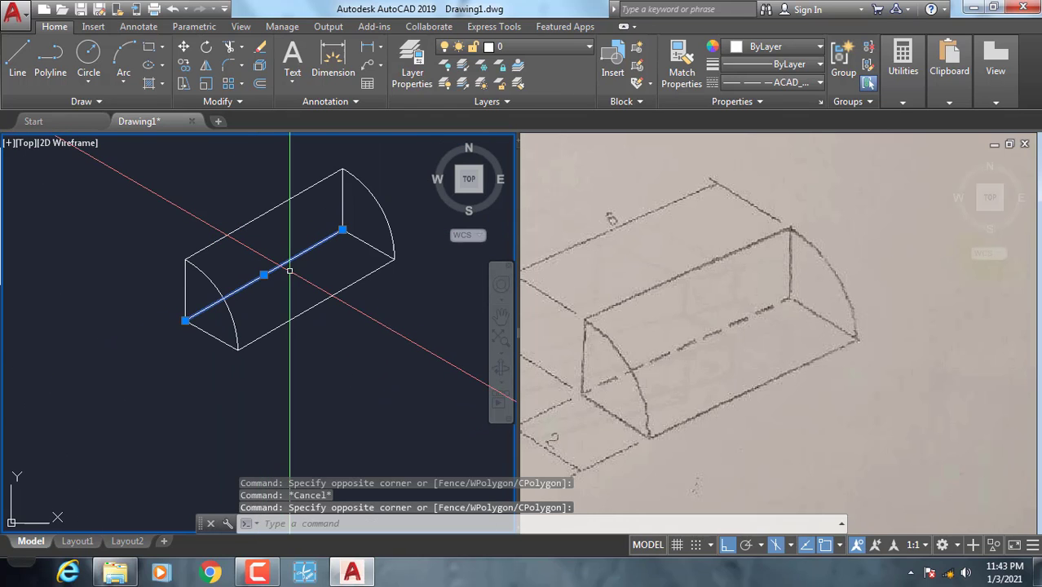
scroll(292, 275, "up", 5)
left_click(291, 259)
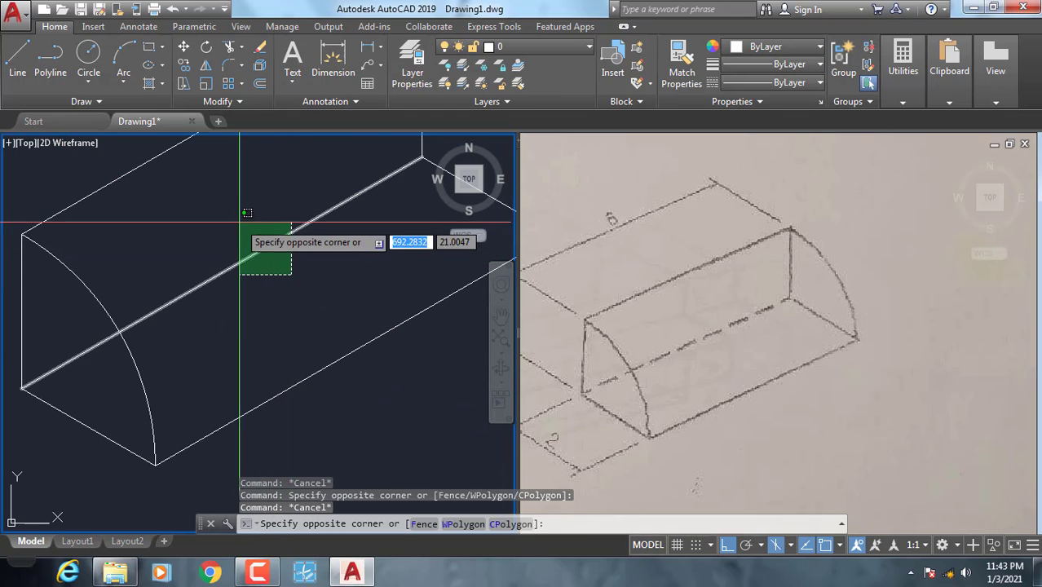
left_click(249, 228)
scroll(311, 277, "down", 5)
type("CH")
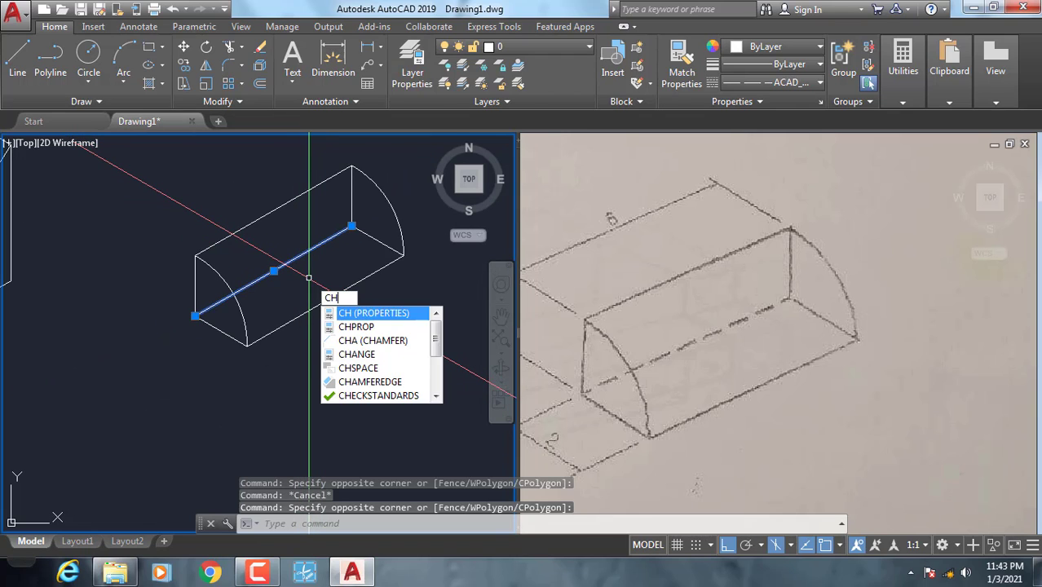
Set the centre line's linetype scale to 0.01 in the floating Properties palette, then close it
key("Return")
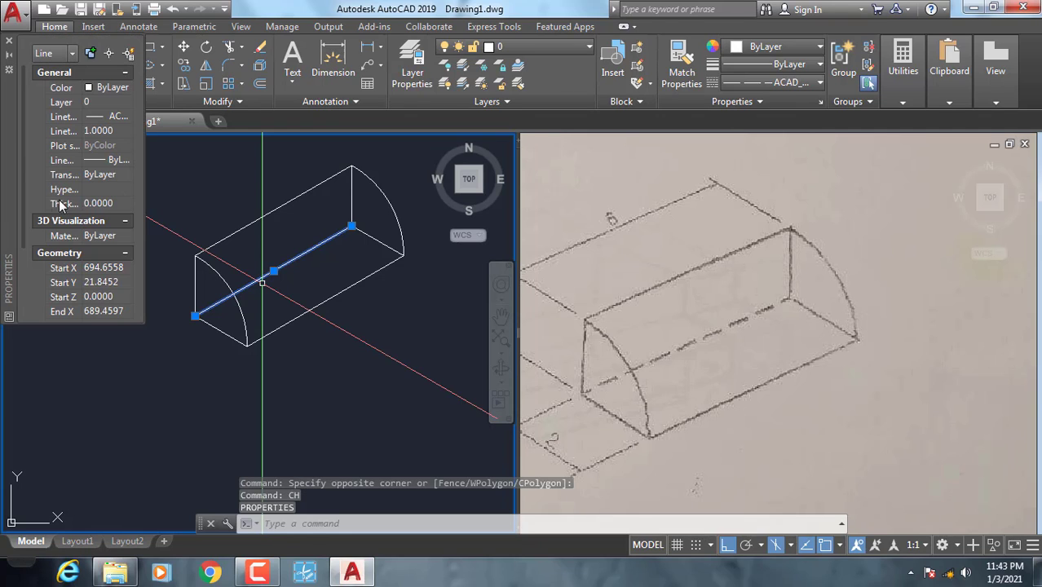
left_click_drag(5, 149, 90, 210)
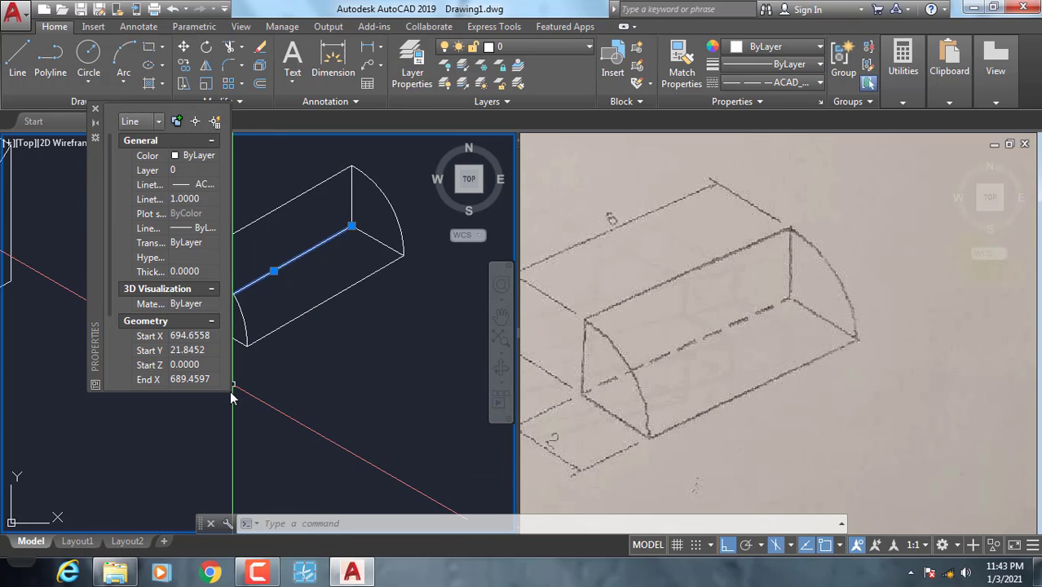
left_click_drag(231, 390, 338, 412)
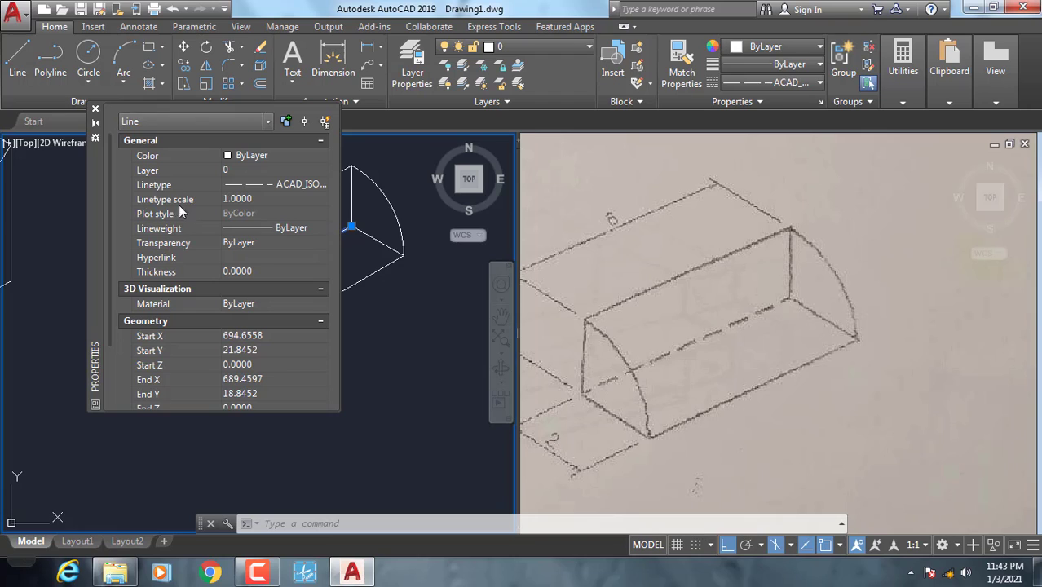
left_click(234, 201)
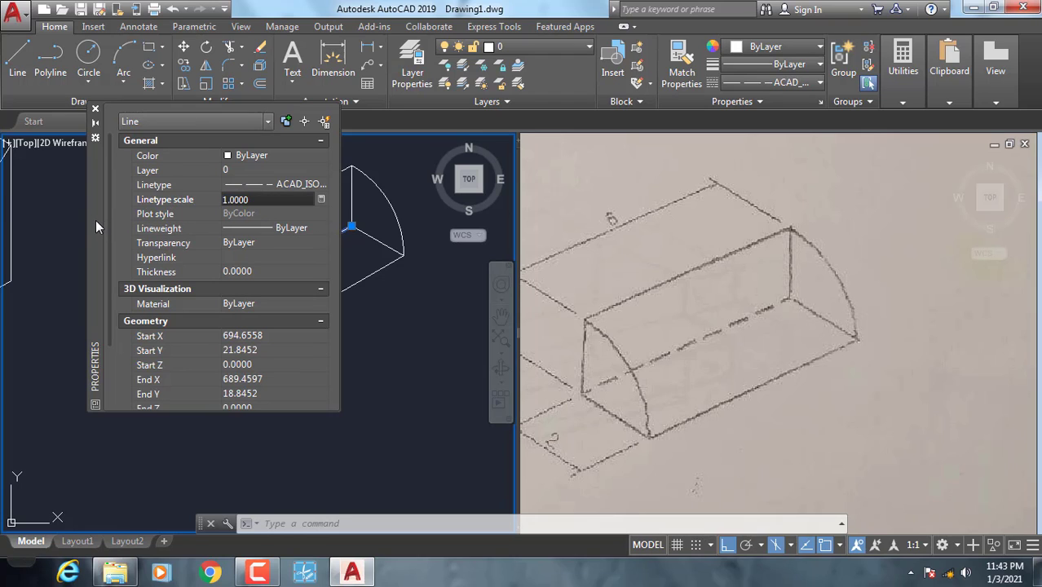
left_click_drag(98, 222, 52, 264)
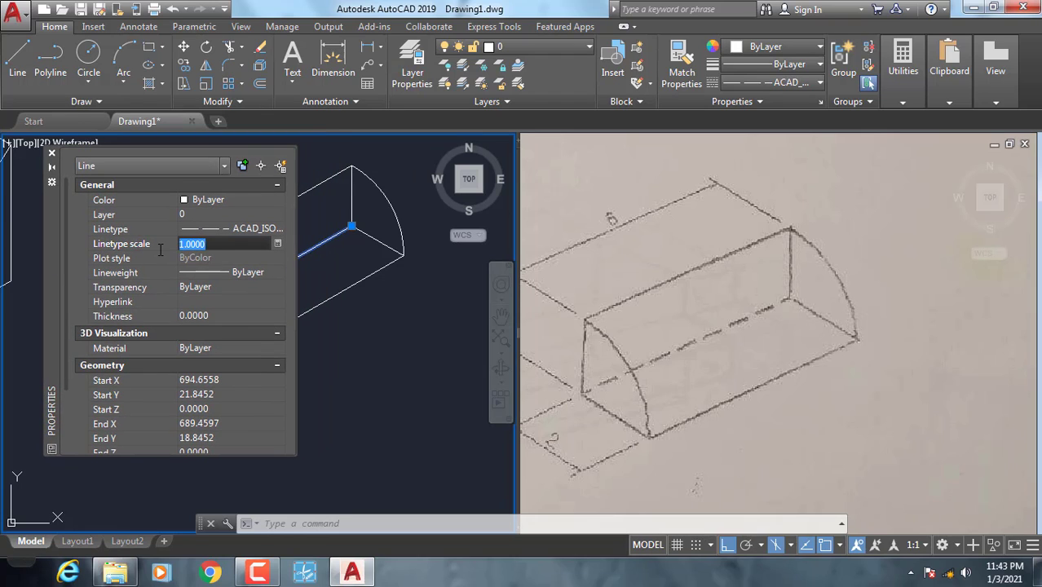
type("0.01")
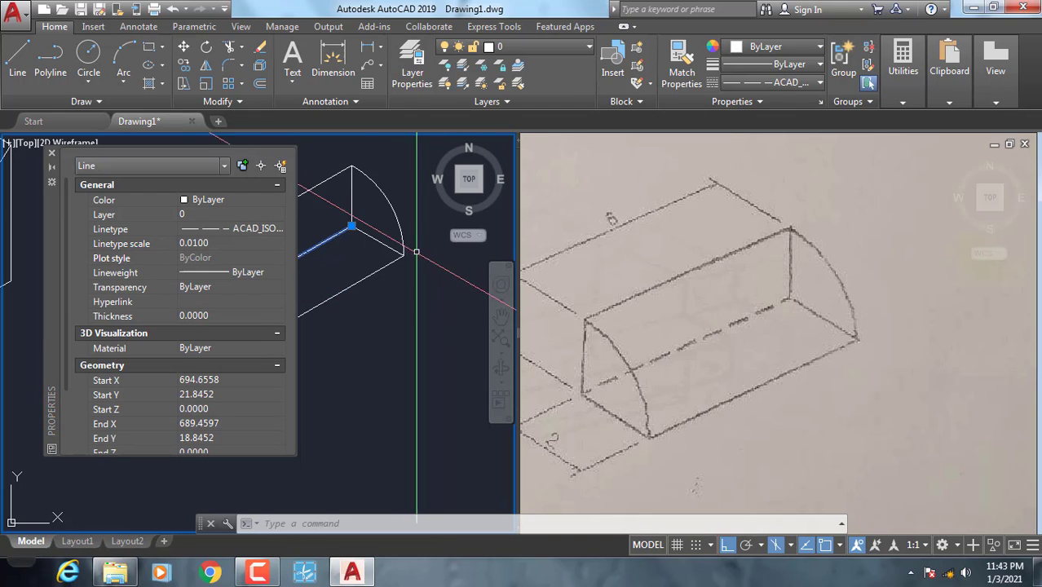
scroll(343, 236, "up", 2)
scroll(430, 284, "up", 2)
scroll(381, 257, "up", 1)
scroll(351, 245, "up", 3)
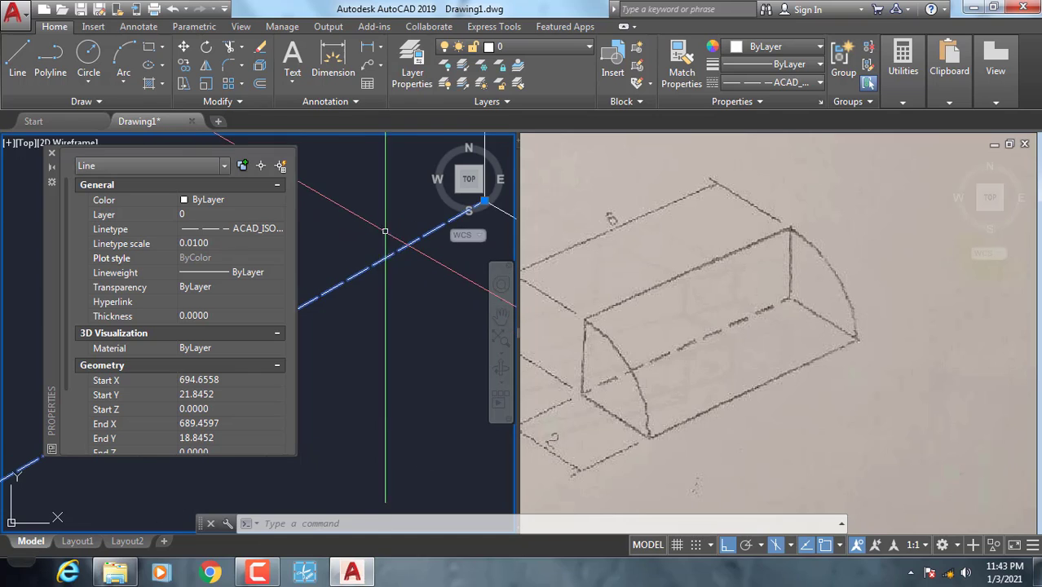
left_click(51, 155)
key("Escape")
scroll(344, 333, "down", 2)
scroll(321, 297, "down", 1)
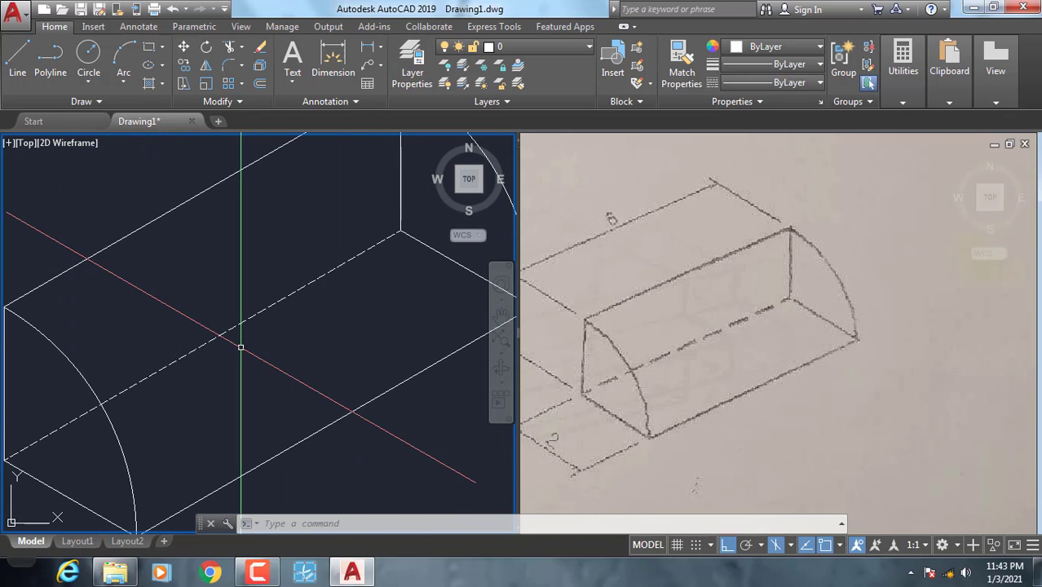
scroll(261, 333, "down", 1)
scroll(326, 285, "down", 3)
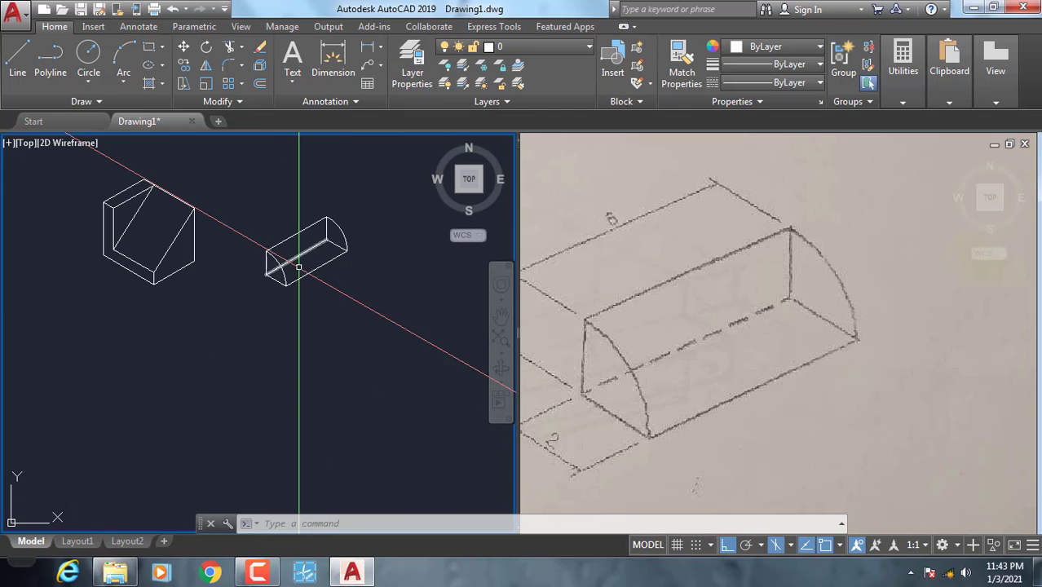
left_click(666, 358)
scroll(665, 359, "down", 3)
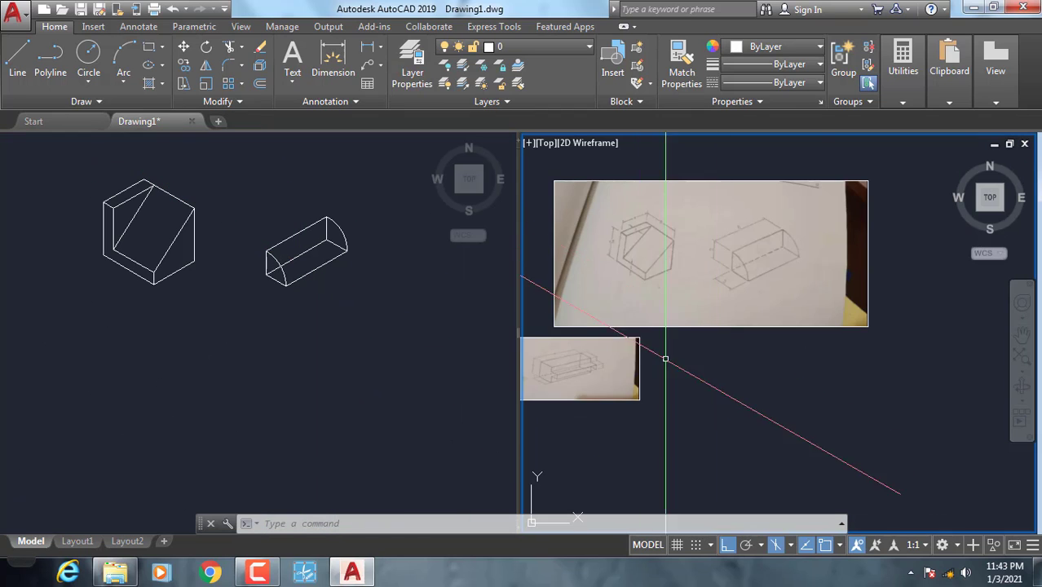
Bring the stepped-block sketch into view and start a line with Ortho on at a first corner
scroll(665, 359, "up", 3)
scroll(665, 359, "up", 3)
scroll(677, 351, "up", 2)
middle_click_drag(685, 351, 714, 339)
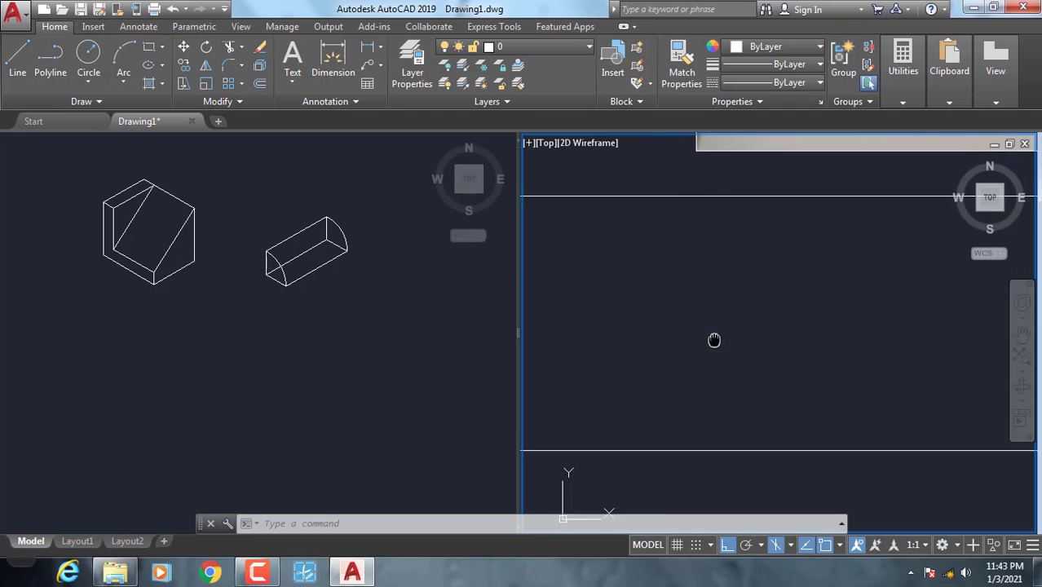
left_click(221, 370)
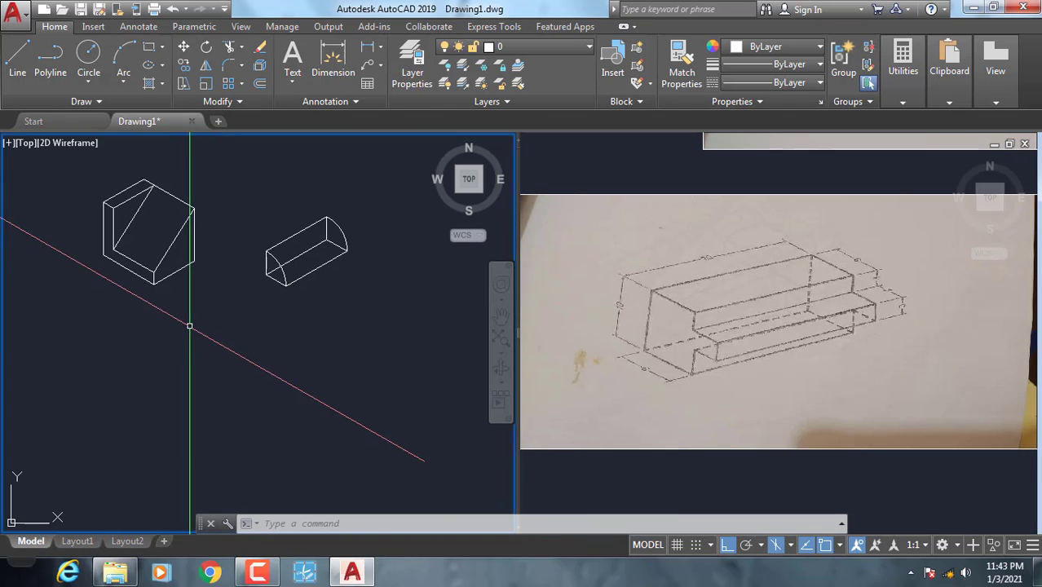
left_click(17, 64)
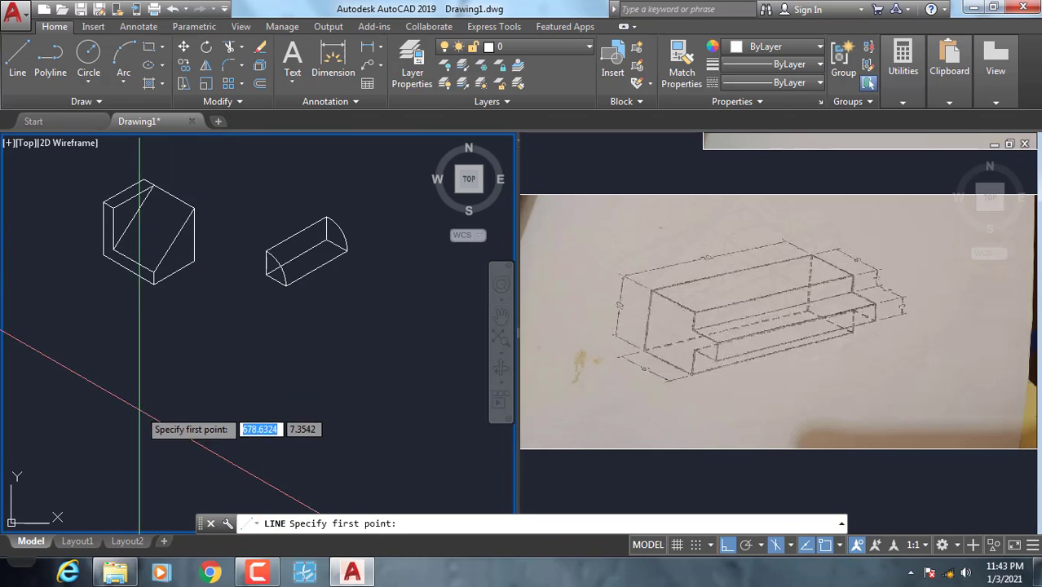
left_click(726, 552)
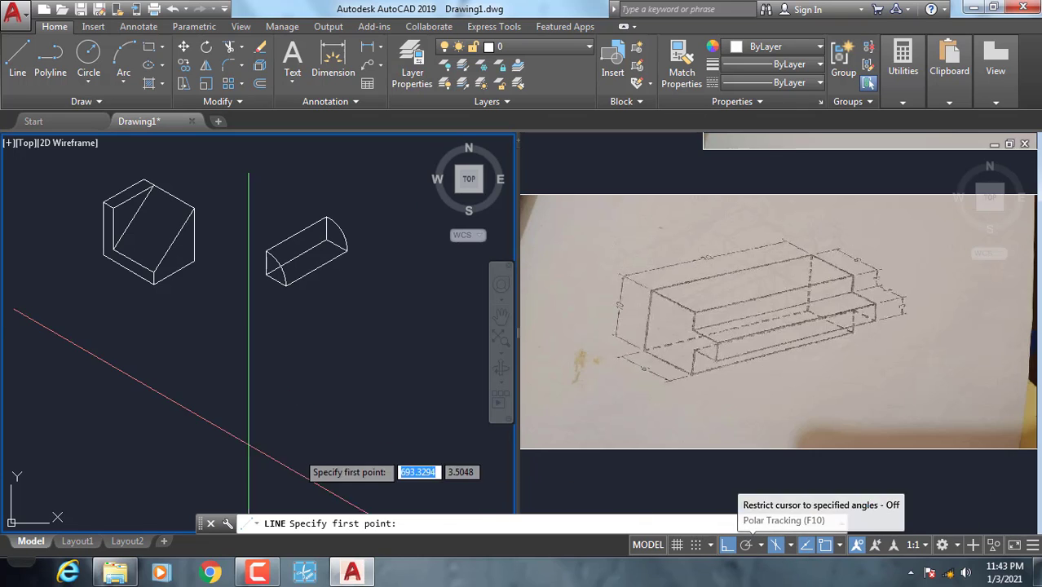
left_click(188, 435)
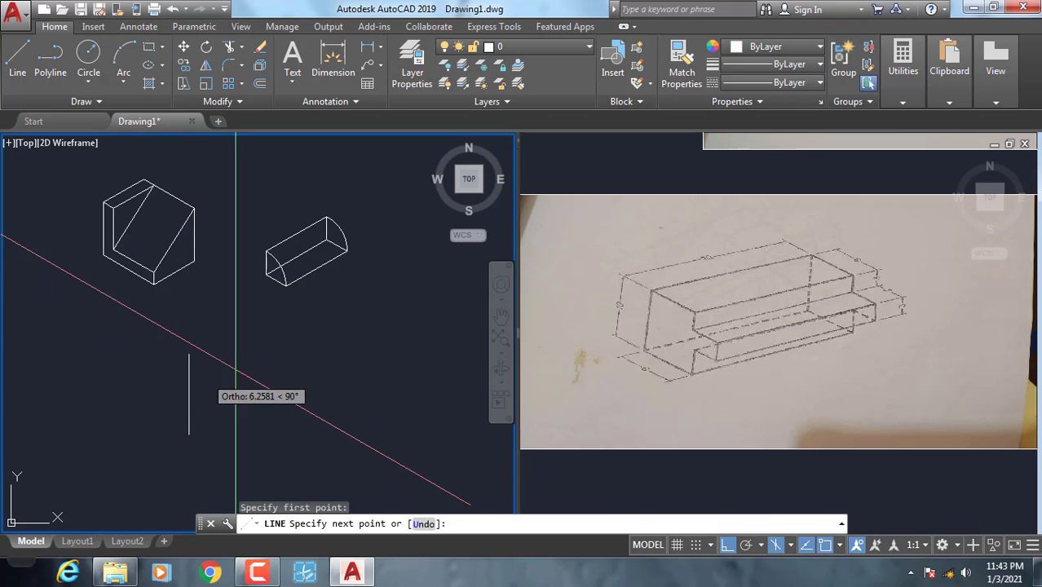
Pan and zoom around the stepped block sketch photo to read its proportions
left_click(632, 328)
scroll(595, 334, "up", 3)
scroll(591, 330, "up", 2)
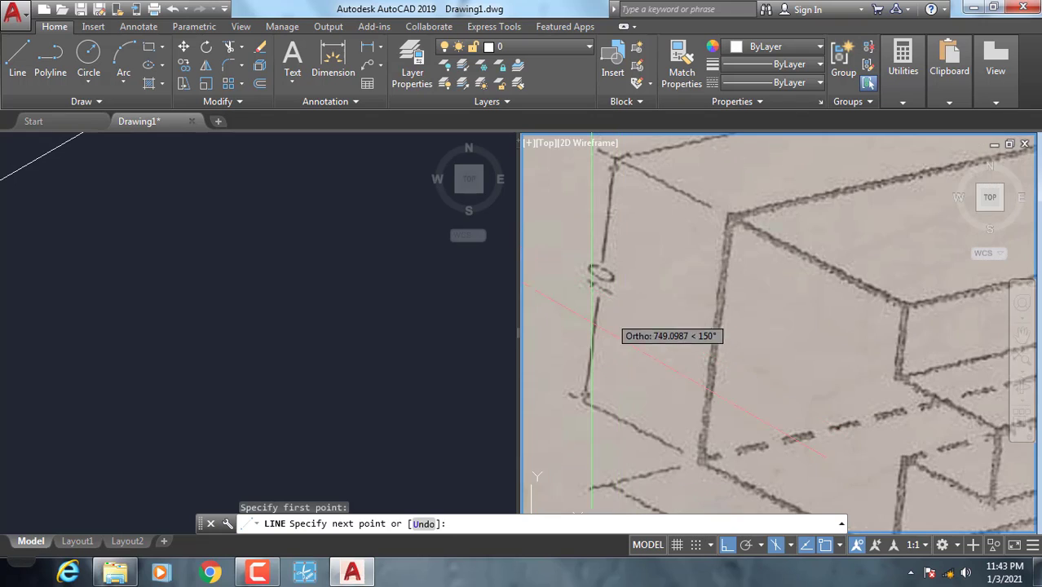
scroll(592, 330, "down", 3)
scroll(568, 354, "up", 2)
scroll(562, 355, "up", 2)
mouse_move(562, 355)
middle_mouse_down()
mouse_move(801, 313)
mouse_move(686, 365)
mouse_move(659, 360)
middle_mouse_up()
scroll(693, 355, "up", 1)
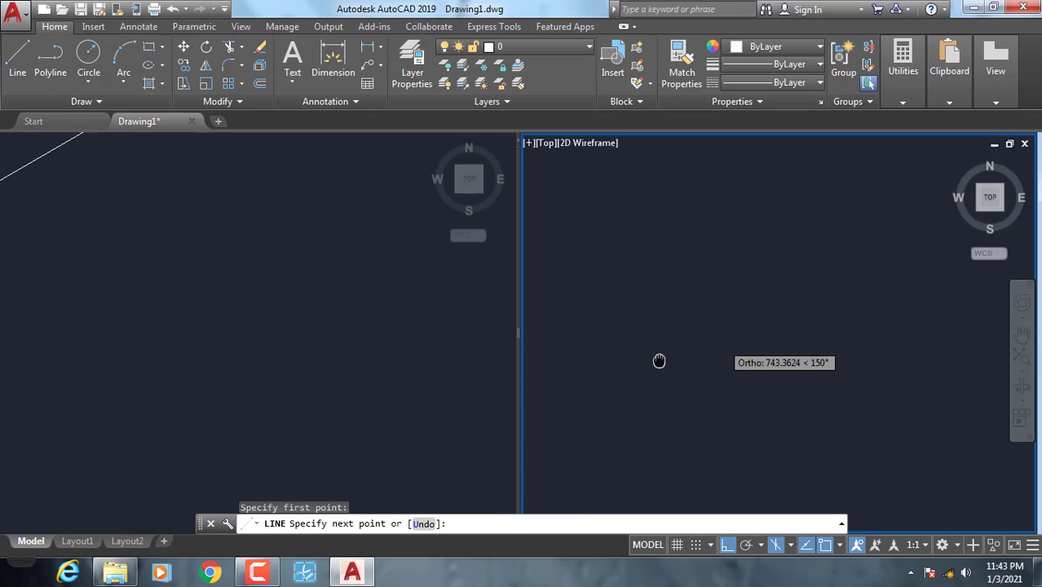
scroll(658, 360, "down", 2)
left_click(262, 377)
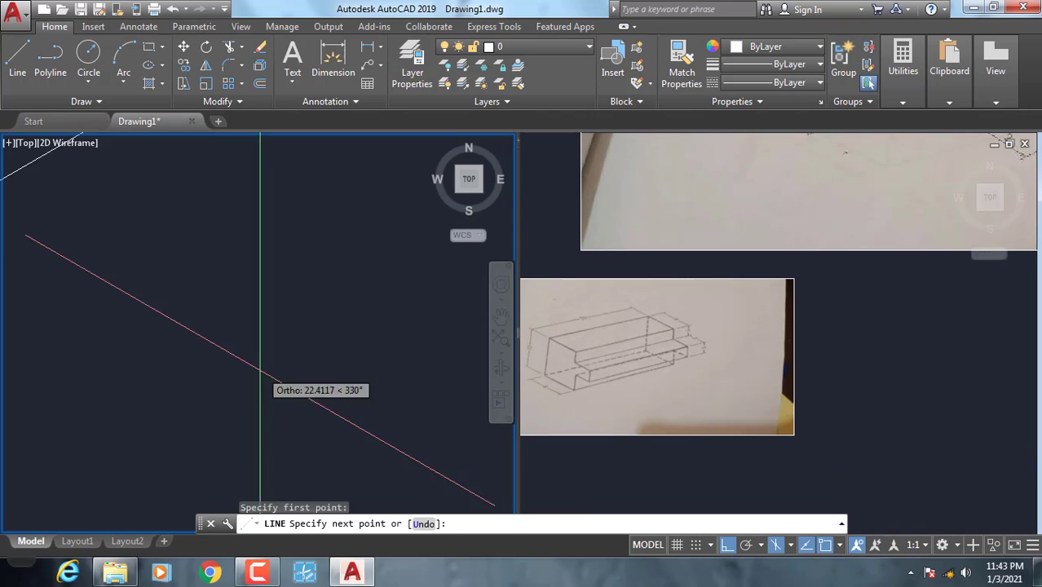
left_click(551, 351)
scroll(667, 321, "up", 1)
scroll(705, 334, "down", 1)
scroll(743, 336, "up", 2)
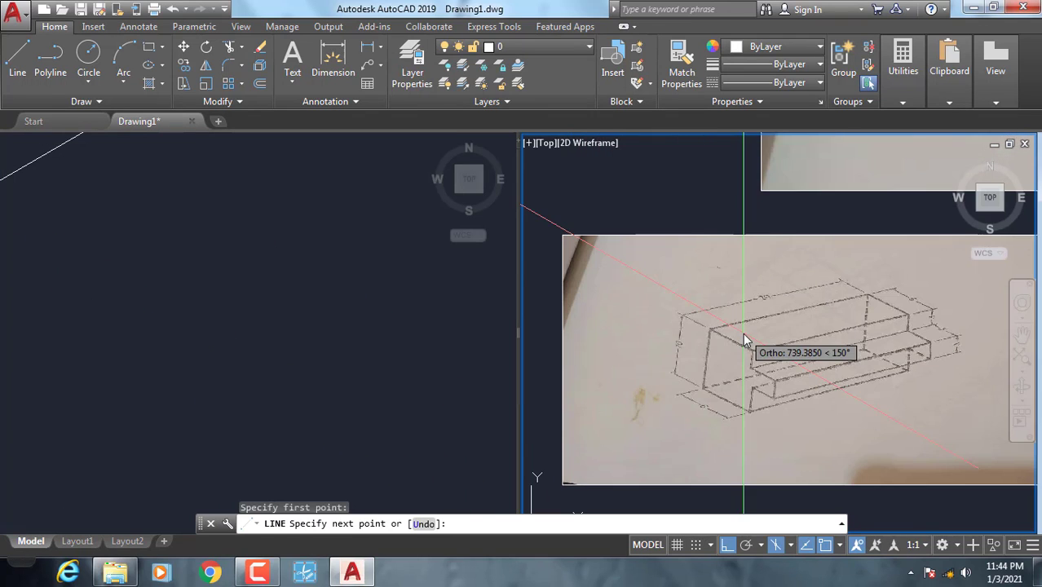
scroll(767, 343, "up", 2)
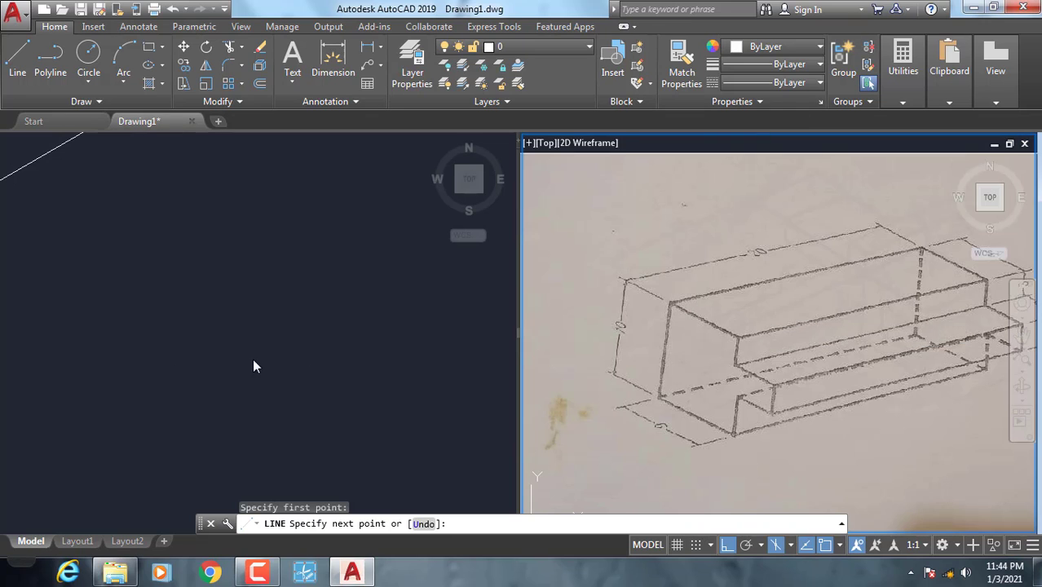
Draw the first 10-unit edge of the stepped block
left_click(179, 370)
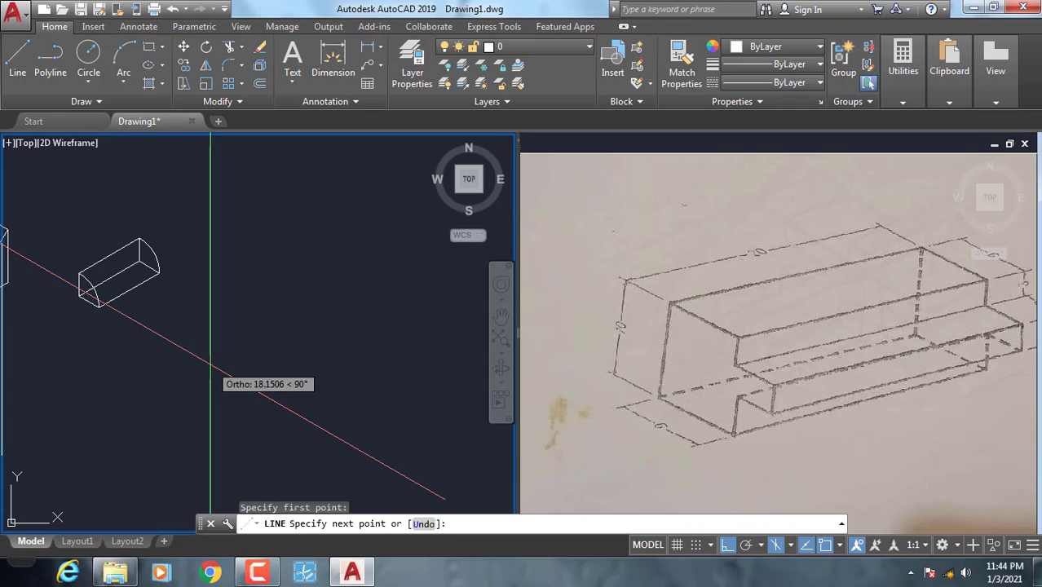
scroll(115, 328, "up", 3)
scroll(118, 399, "up", 1)
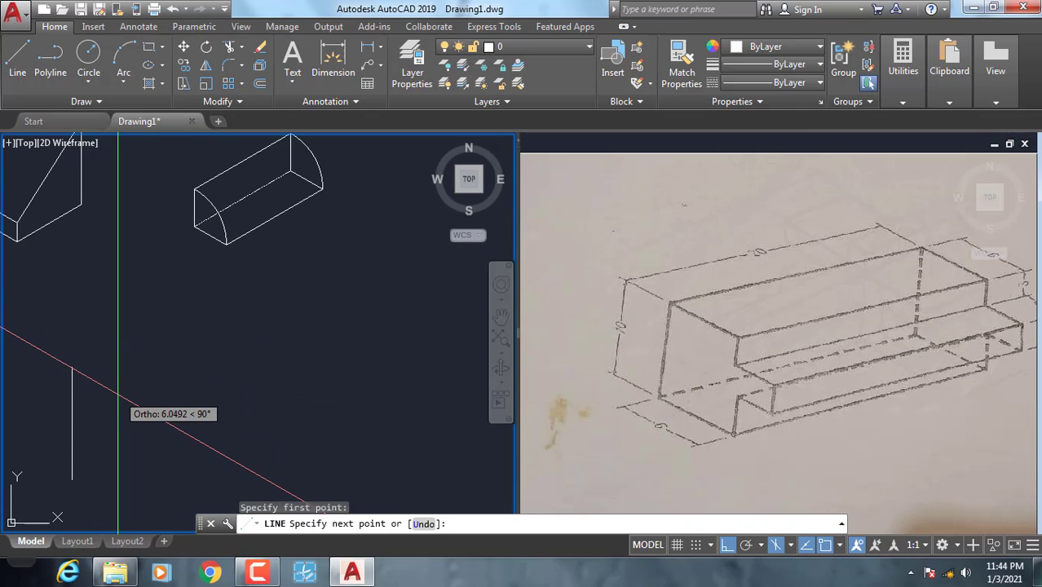
type("10")
key("Return")
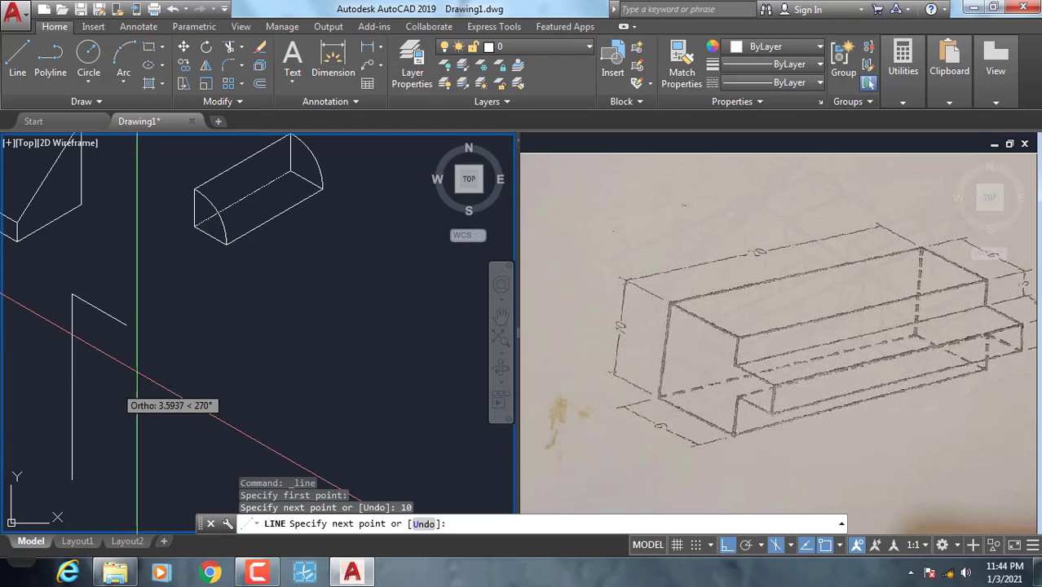
scroll(133, 351, "down", 3)
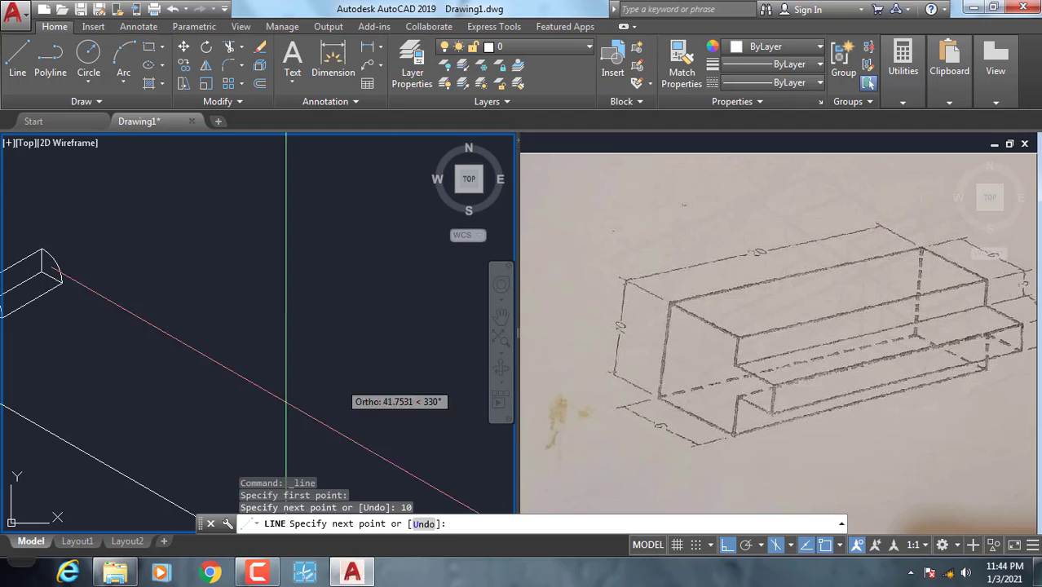
scroll(314, 347, "down", 3)
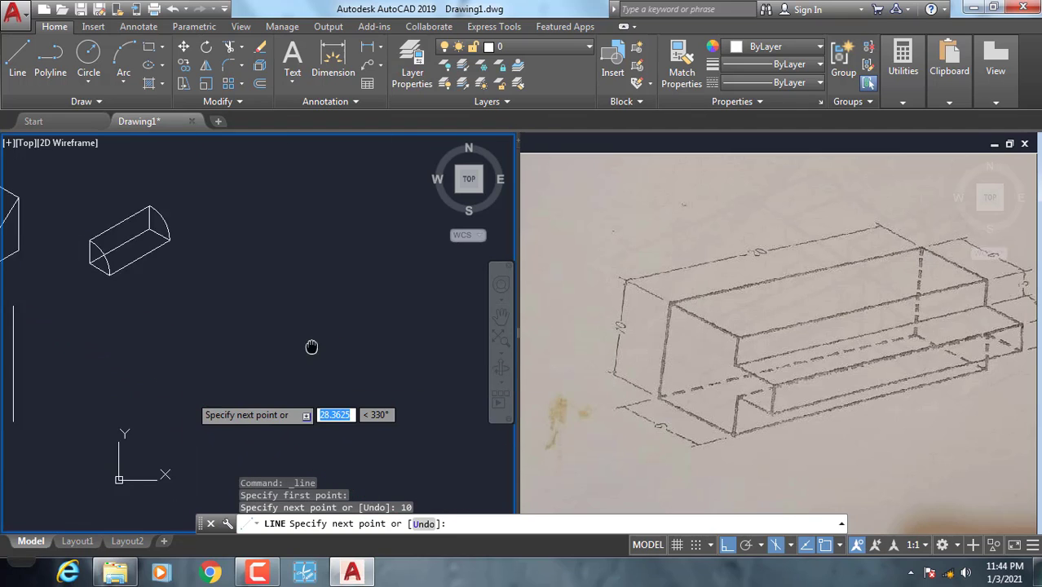
Cancel the line and erase the stray vertical line, making room below the solids
key("Escape")
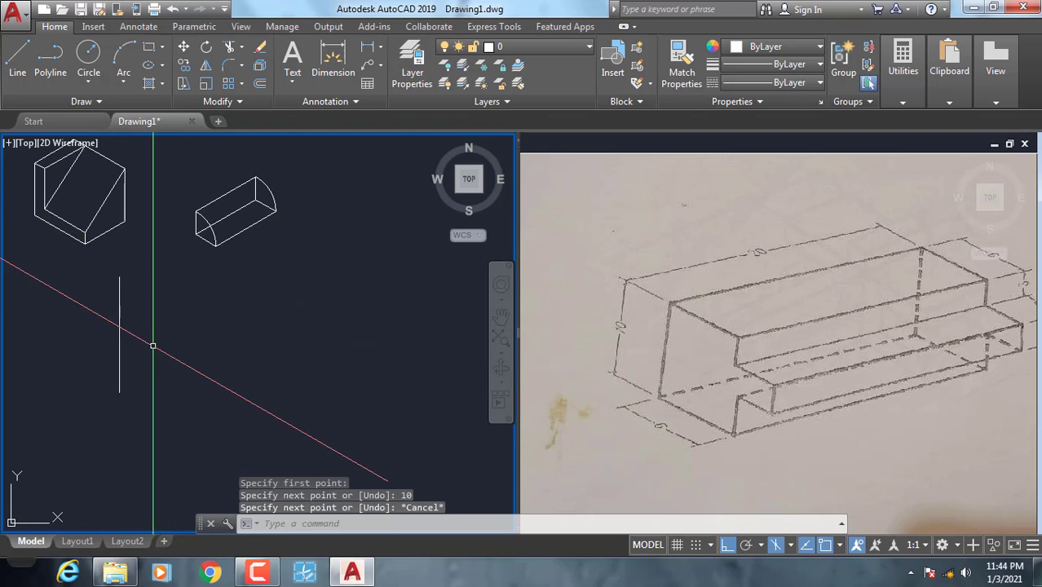
left_click(120, 343)
type("e")
key("Return")
scroll(257, 326, "down", 2)
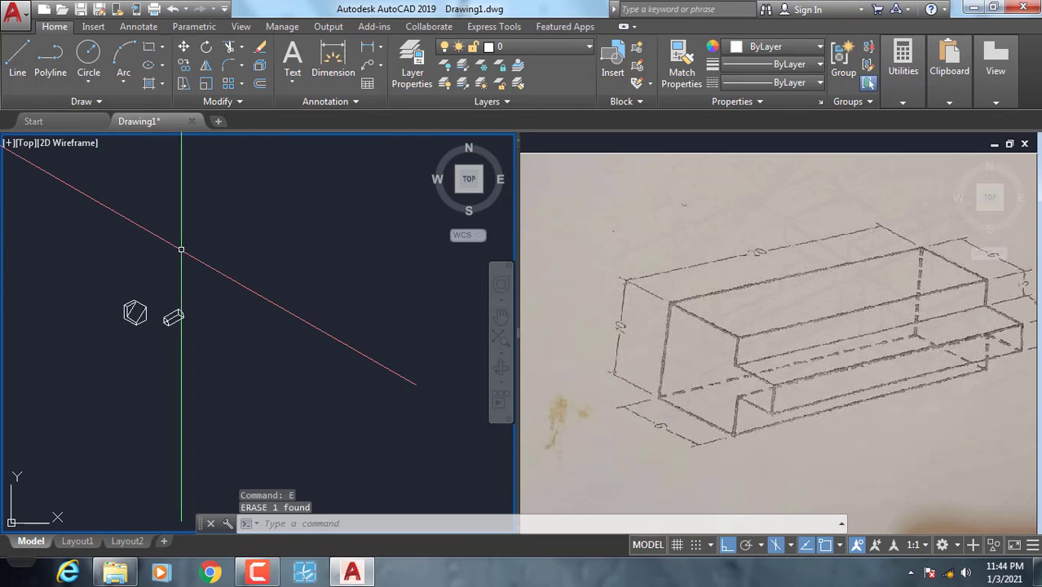
middle_click_drag(179, 249, 204, 309)
Draw the profile from a new start: 10 units up, 6 at 330°, 3 down
key("Return")
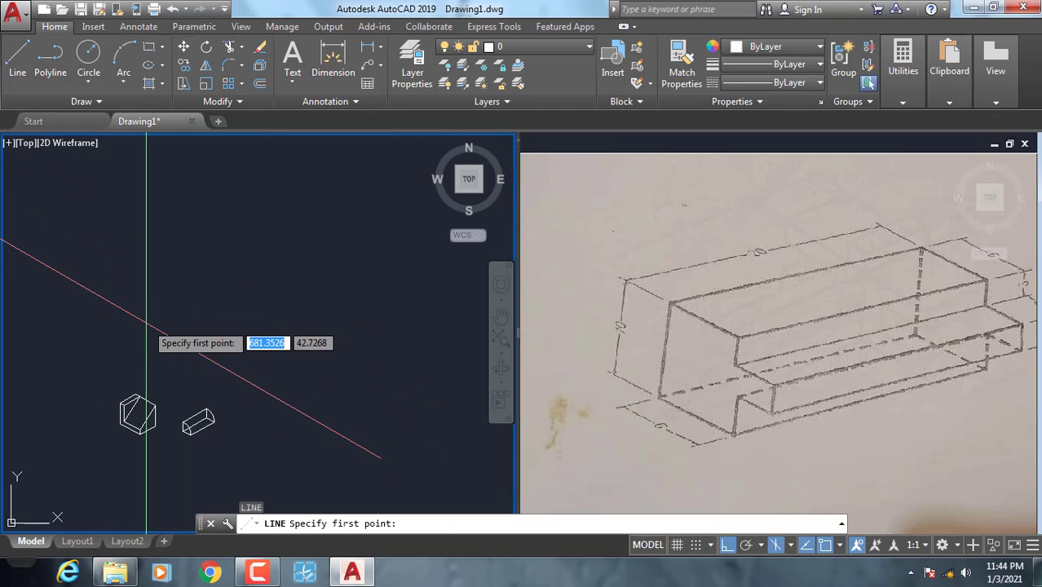
left_click(145, 326)
type("10")
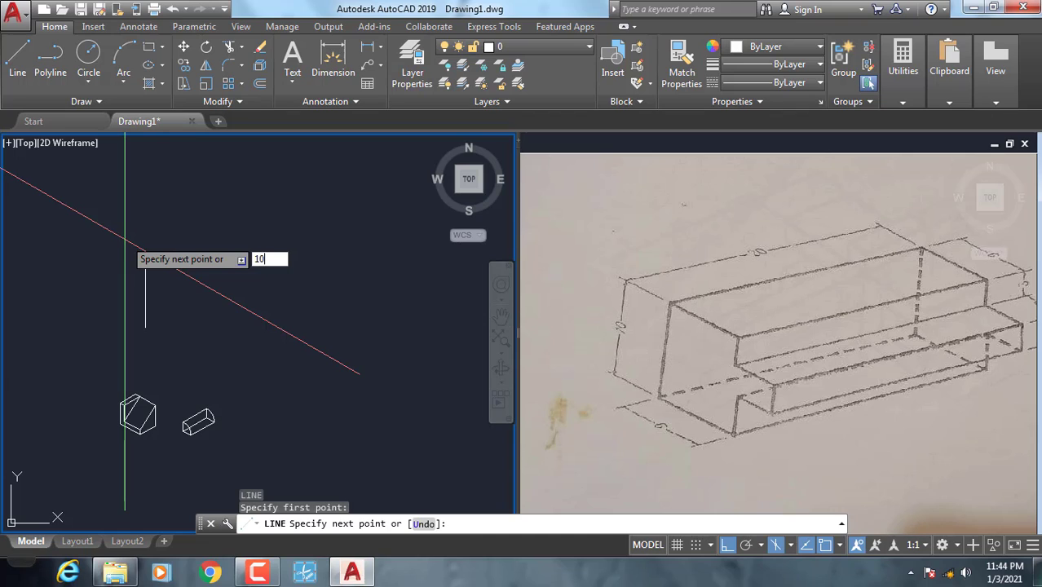
key("Return")
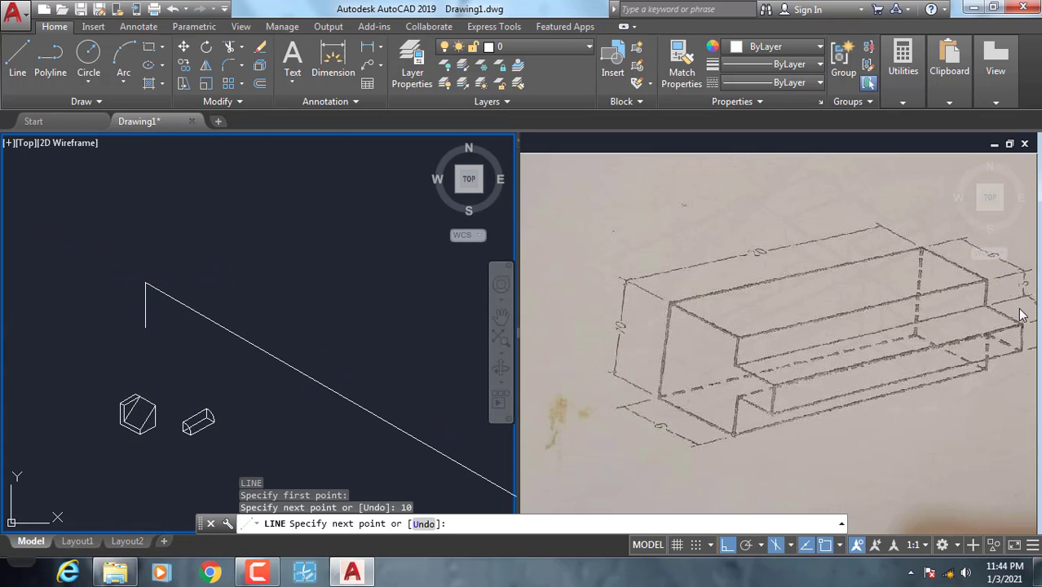
scroll(184, 313, "up", 3)
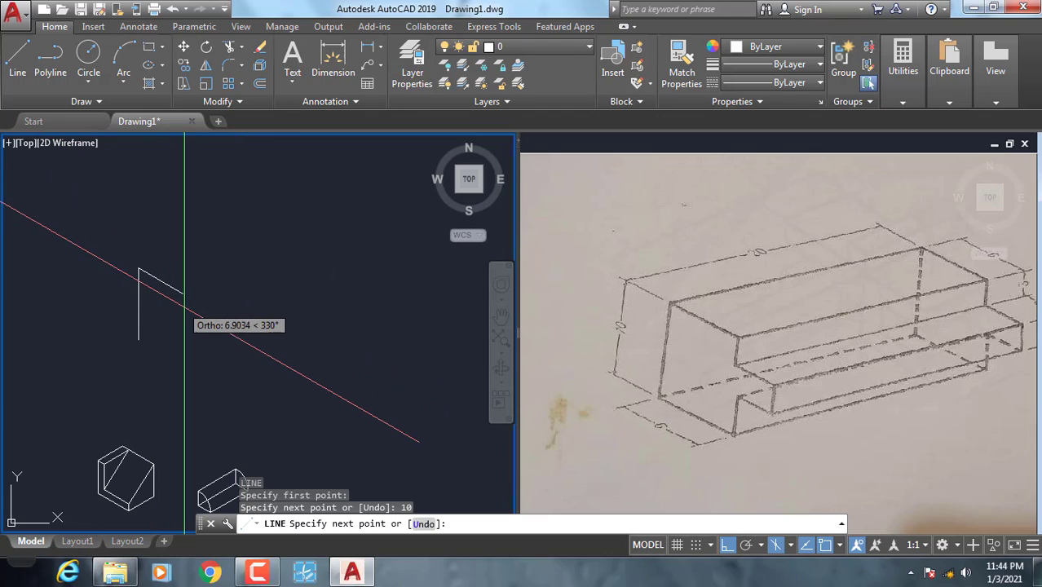
type("6")
key("Return")
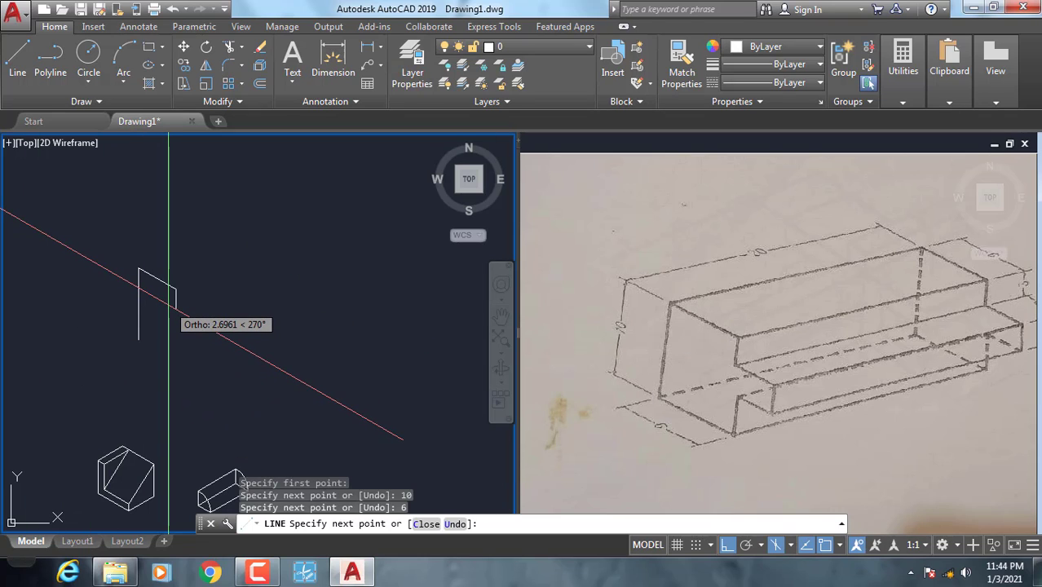
key("Return")
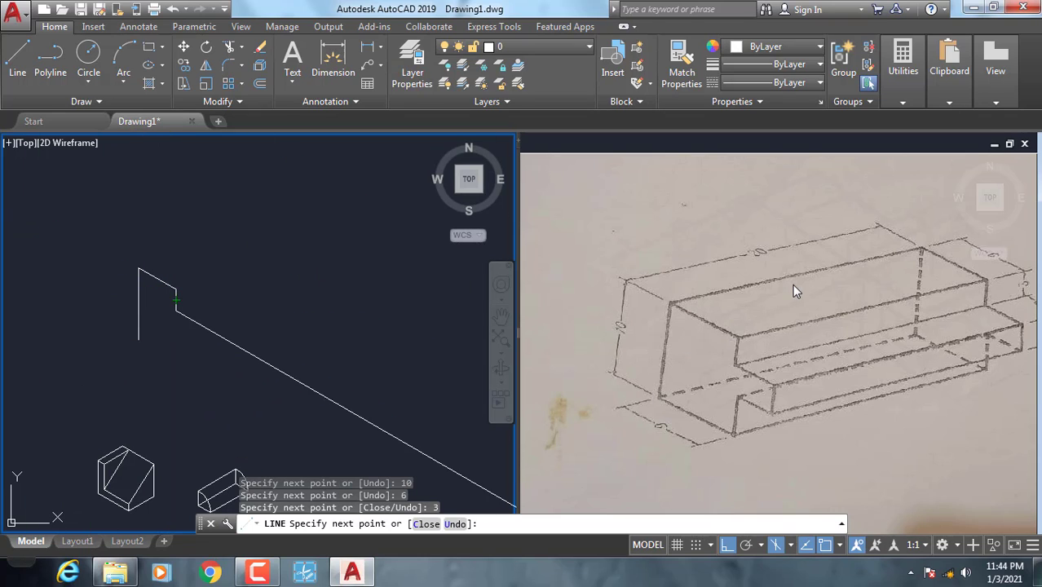
middle_click_drag(792, 283, 930, 324)
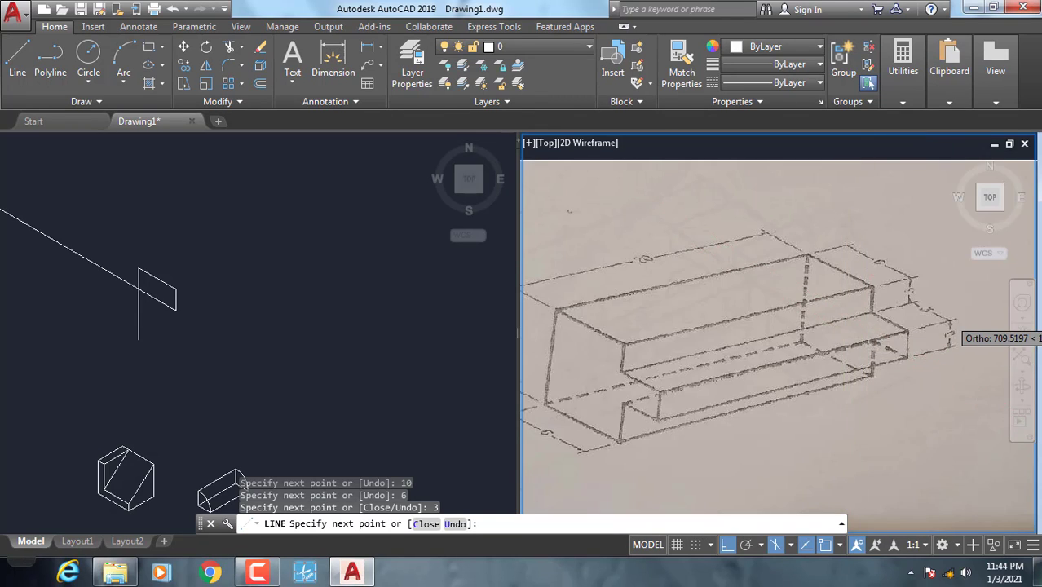
Add the next two 3-unit step edges to the stepped outline
scroll(946, 326, "up", 3)
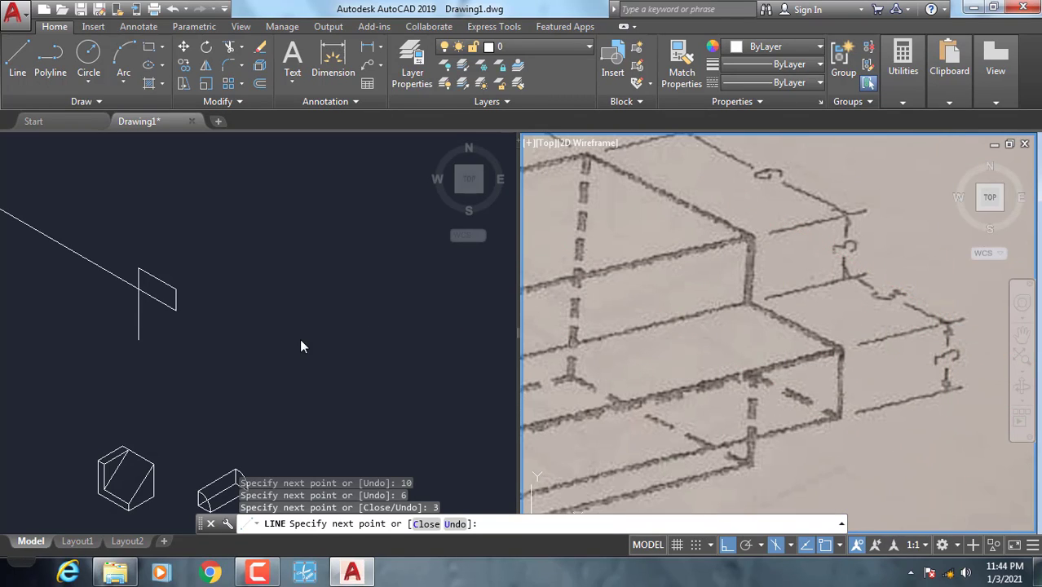
left_click(199, 361)
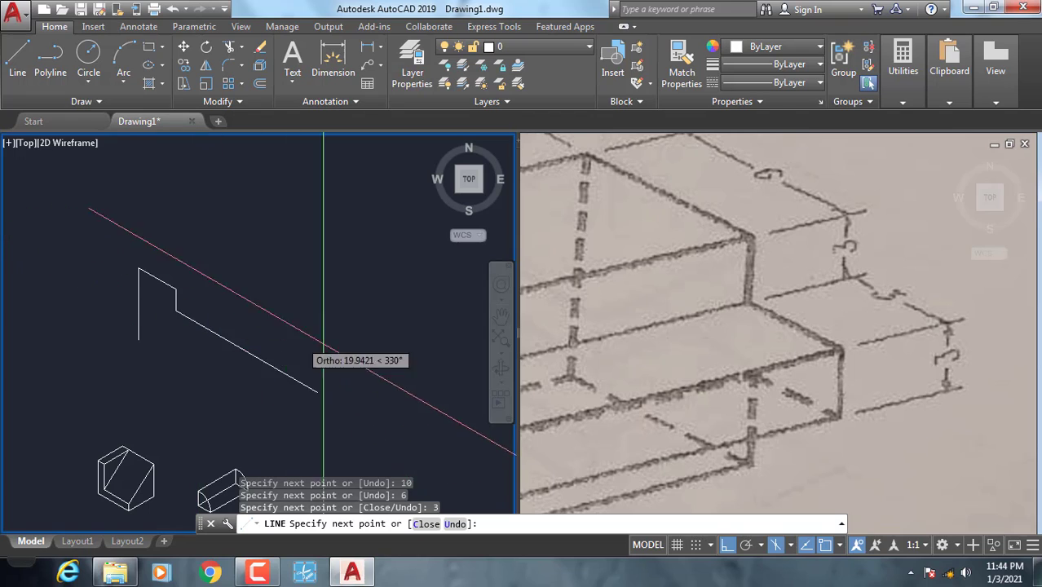
scroll(746, 379, "down", 3)
scroll(747, 379, "up", 1)
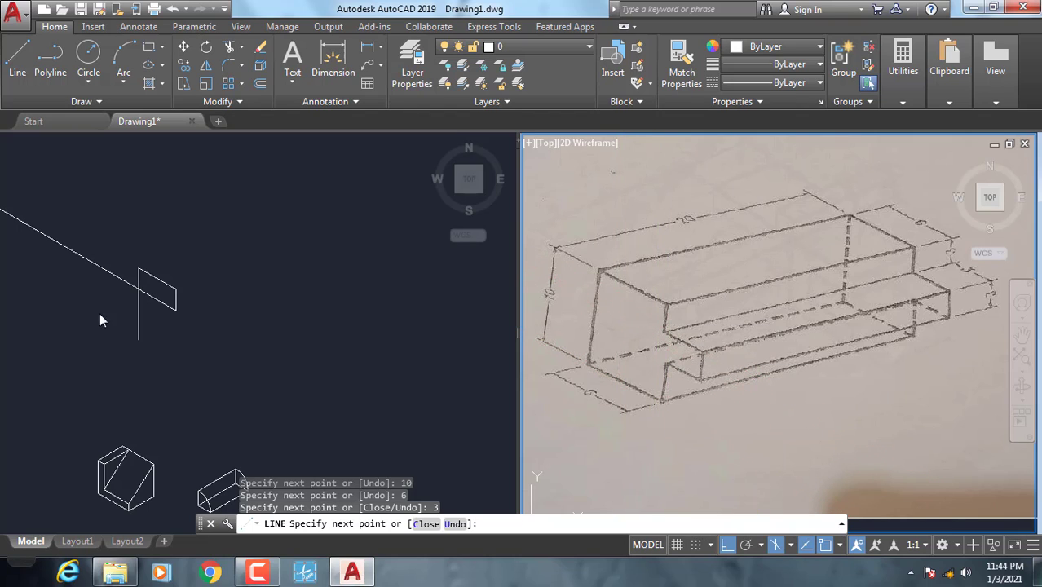
left_click(185, 325)
type("3")
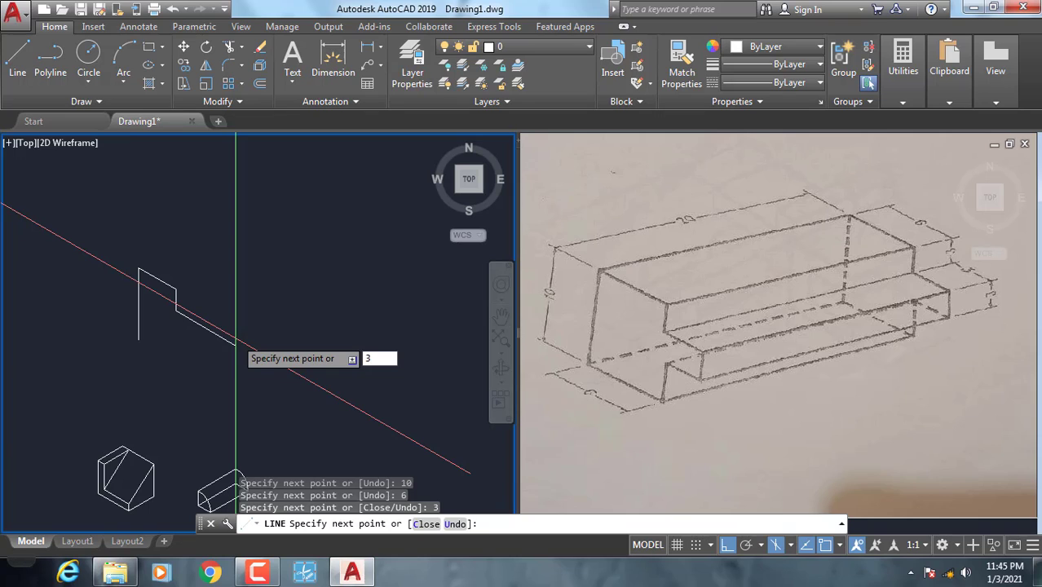
key("Return")
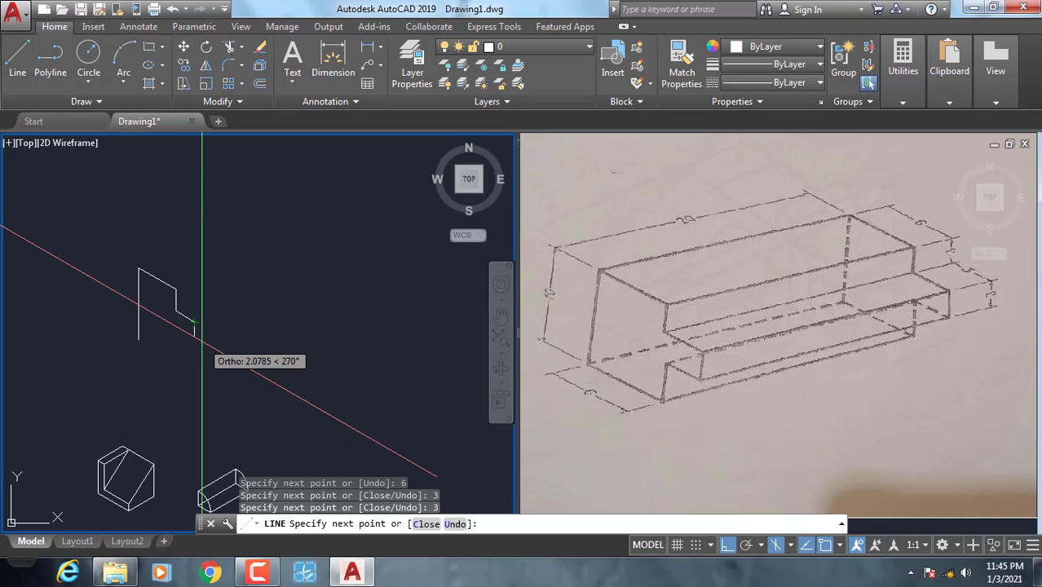
scroll(202, 350, "up", 2)
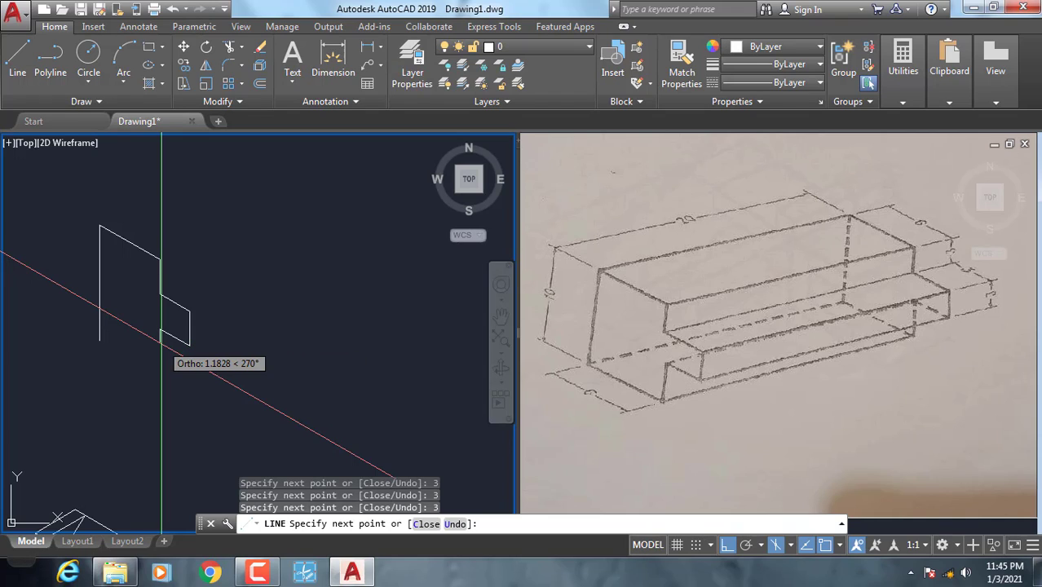
scroll(163, 365, "up", 2)
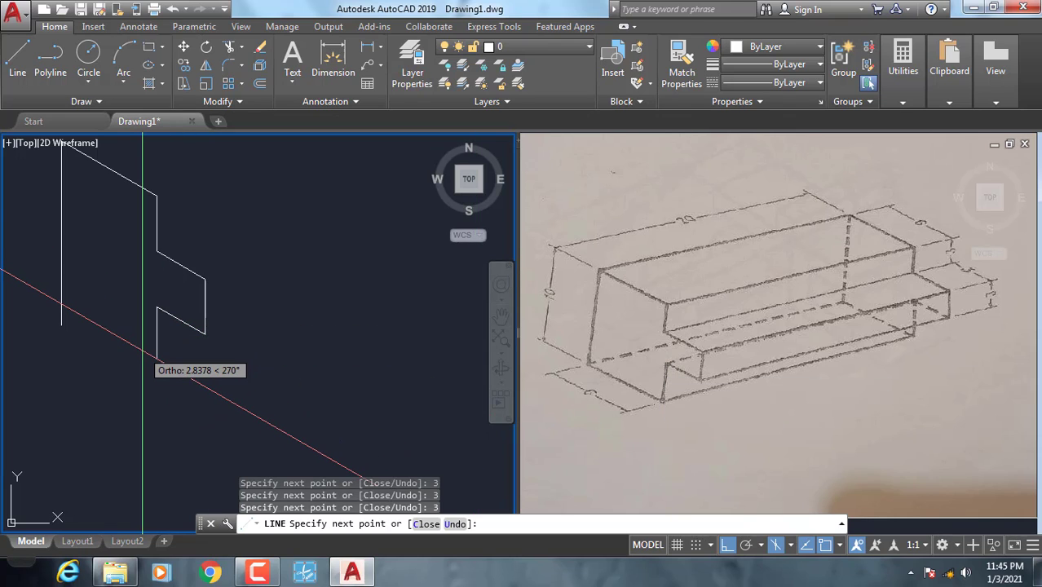
type("3")
key("Return")
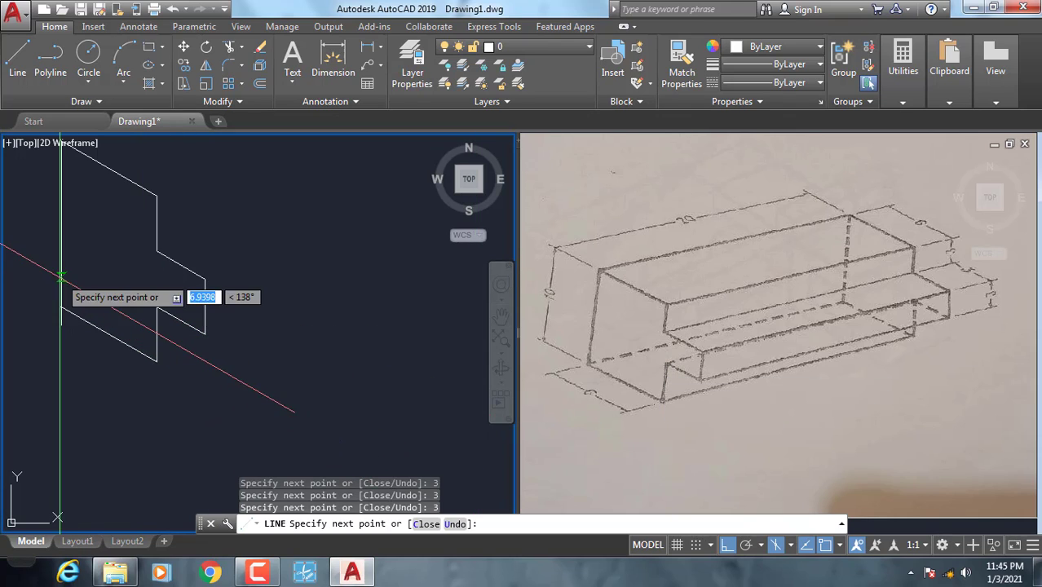
Start TRIM on the overlapping edges near the profile's corner, then cancel it
middle_click_drag(60, 320, 96, 338)
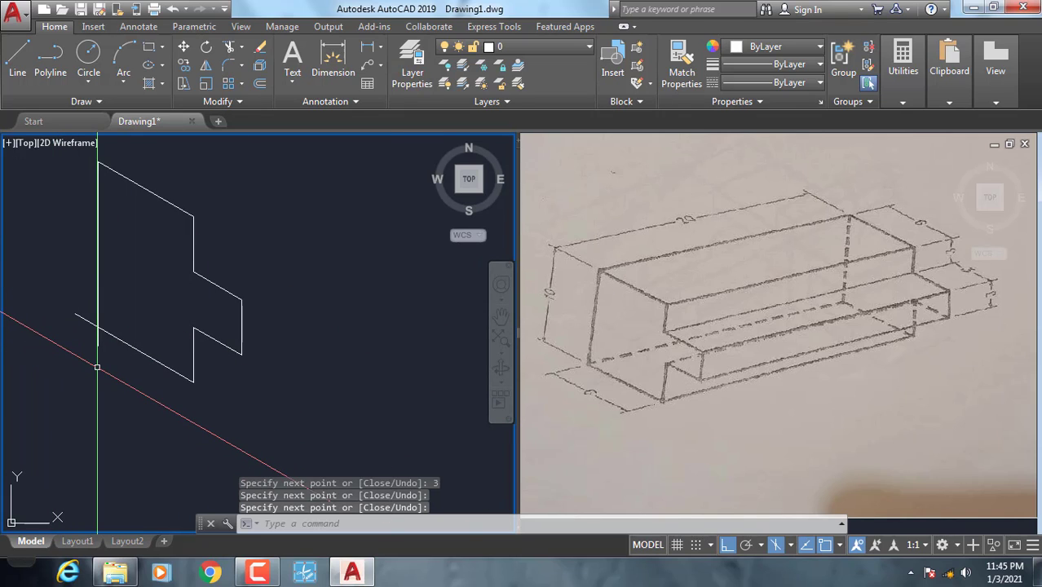
type("tr")
key("Return")
key("Return")
scroll(97, 369, "up", 4)
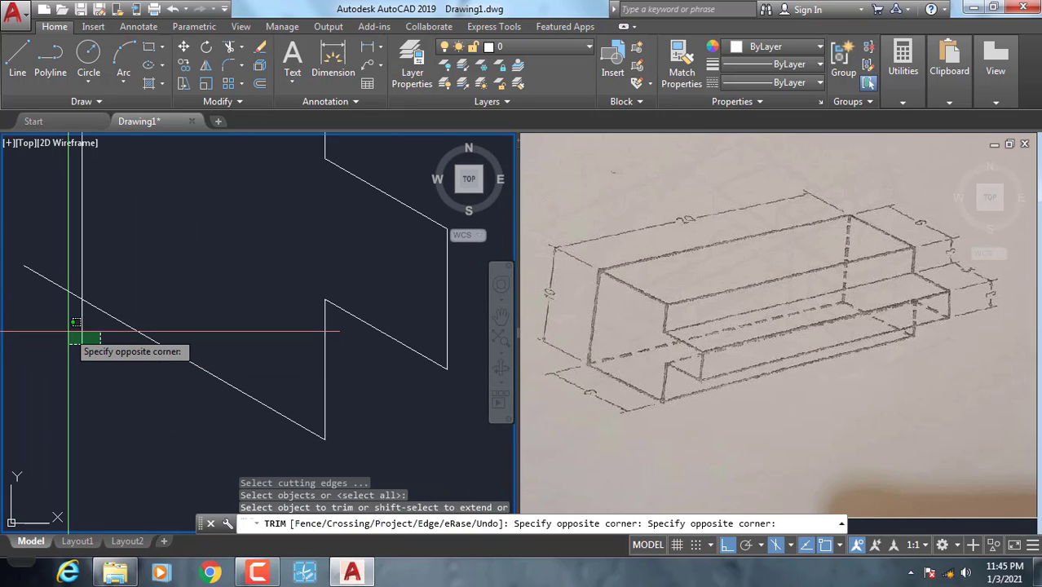
left_click_drag(114, 358, 73, 326)
scroll(81, 317, "down", 3)
scroll(82, 317, "down", 3)
key("Escape")
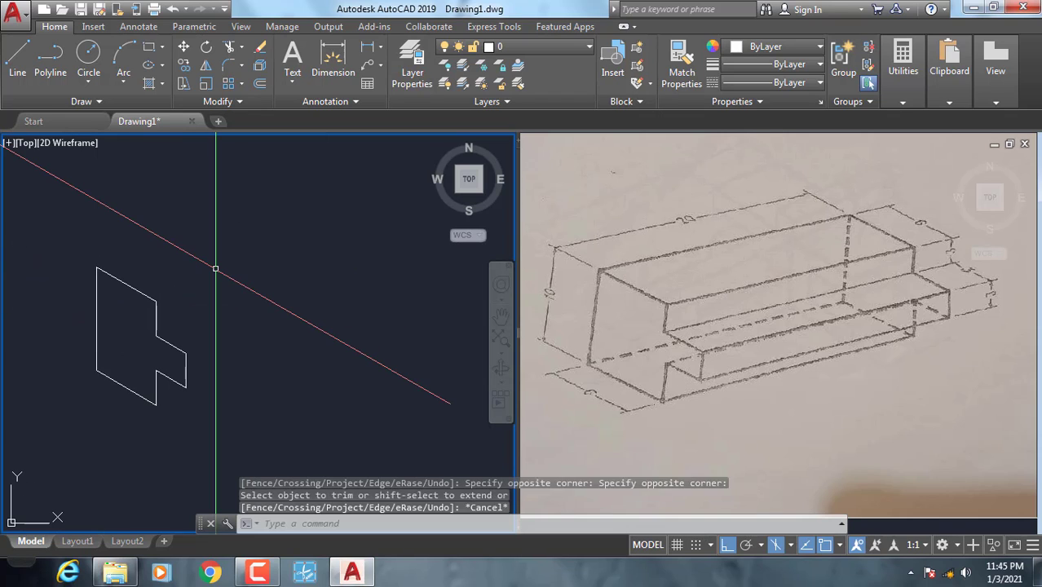
key("Escape")
key("Return")
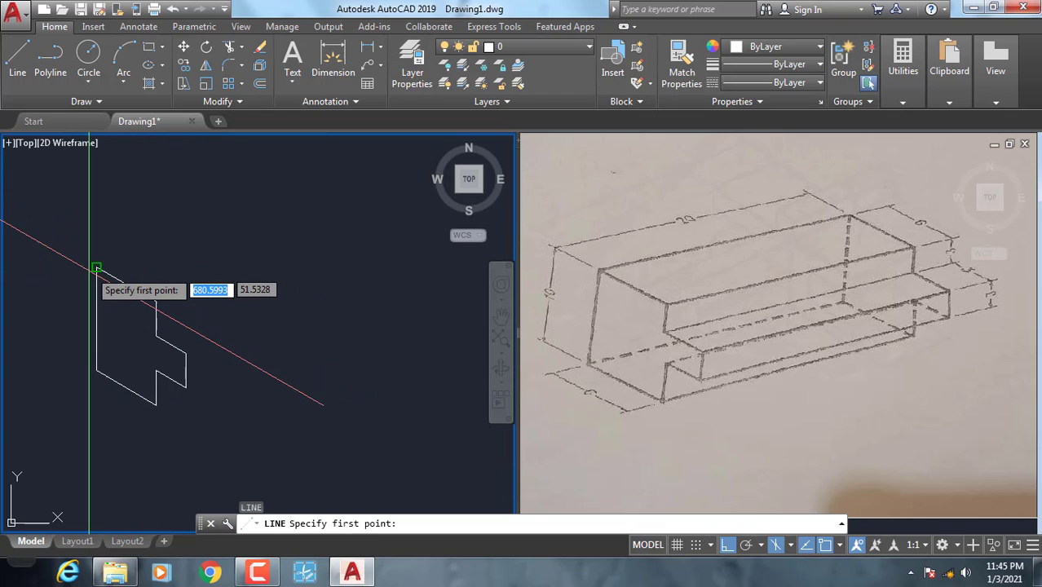
Draw a 20-unit receding edge from the profile's top corner on the top isometric plane
left_click(97, 269)
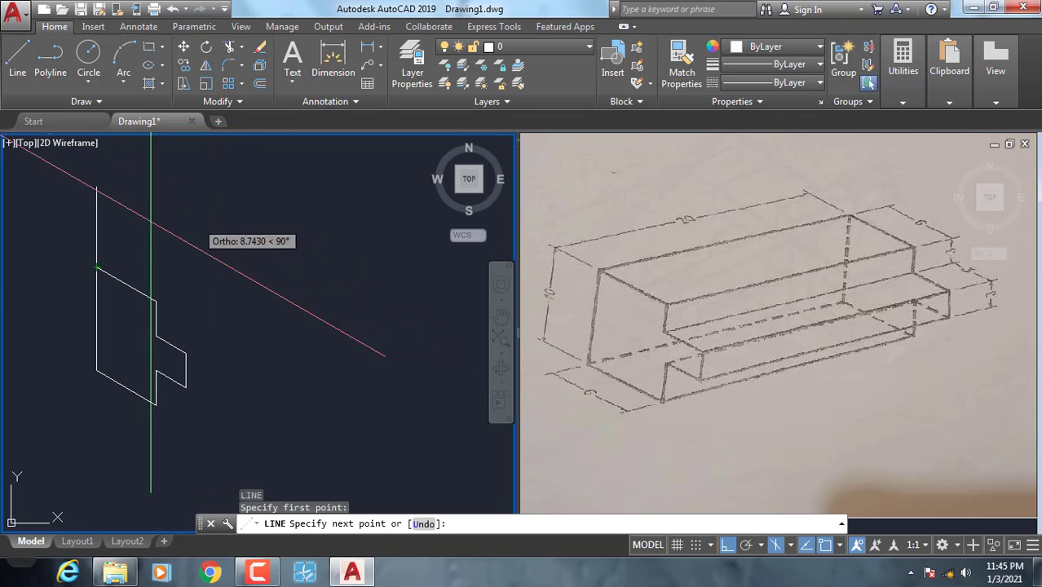
key("F5")
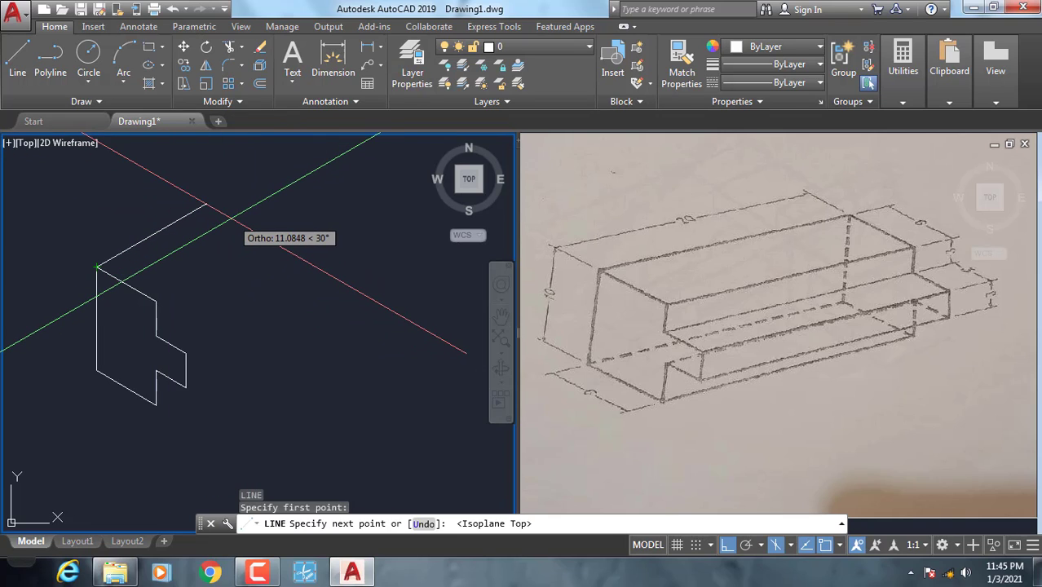
type("20")
key("Return")
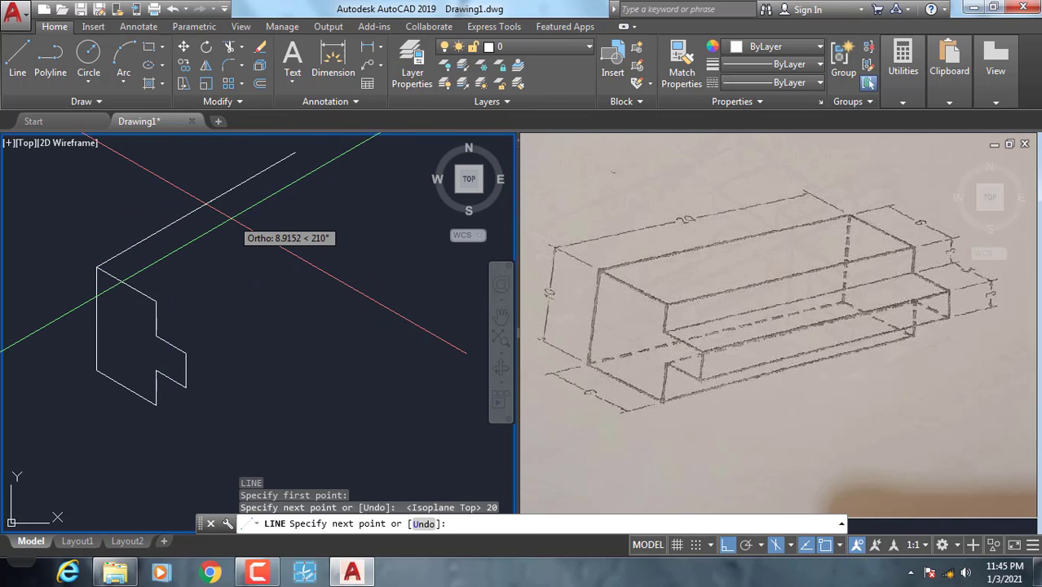
key("Return")
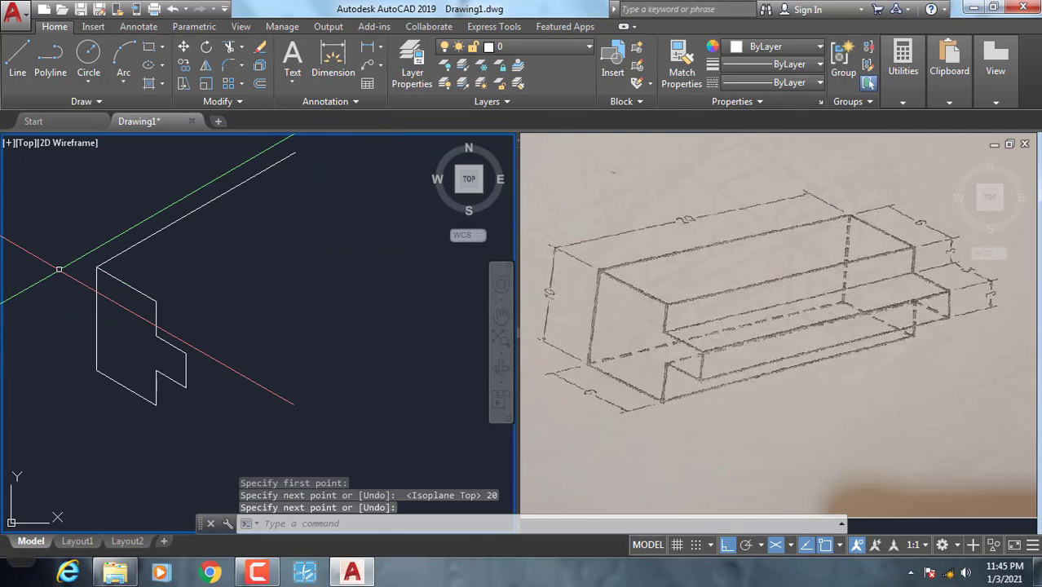
Copy the whole stepped profile to the far end of the 20-unit edge
left_click(88, 254)
left_click(200, 419)
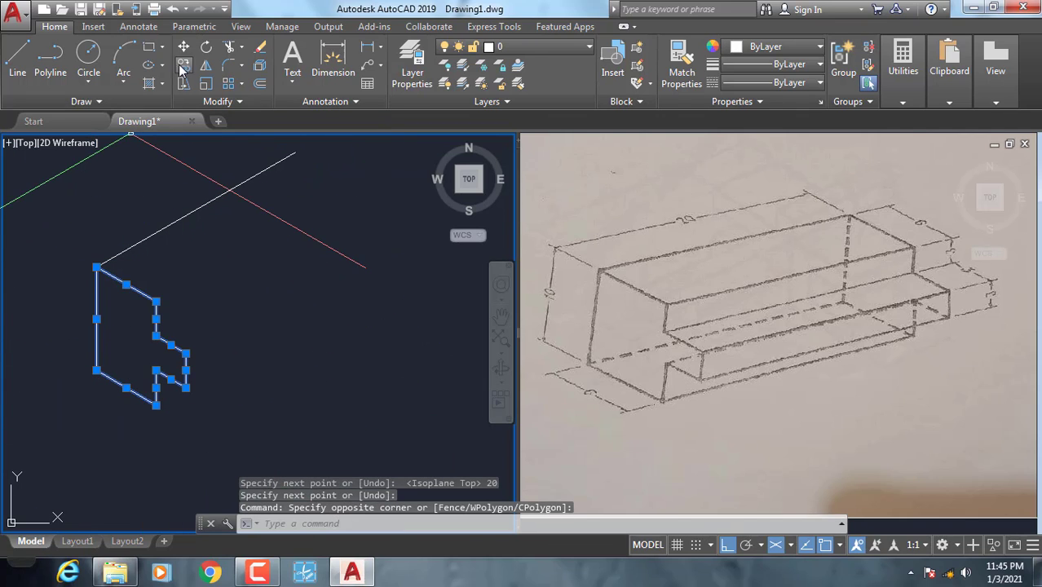
type("co")
key("Return")
left_click(96, 267)
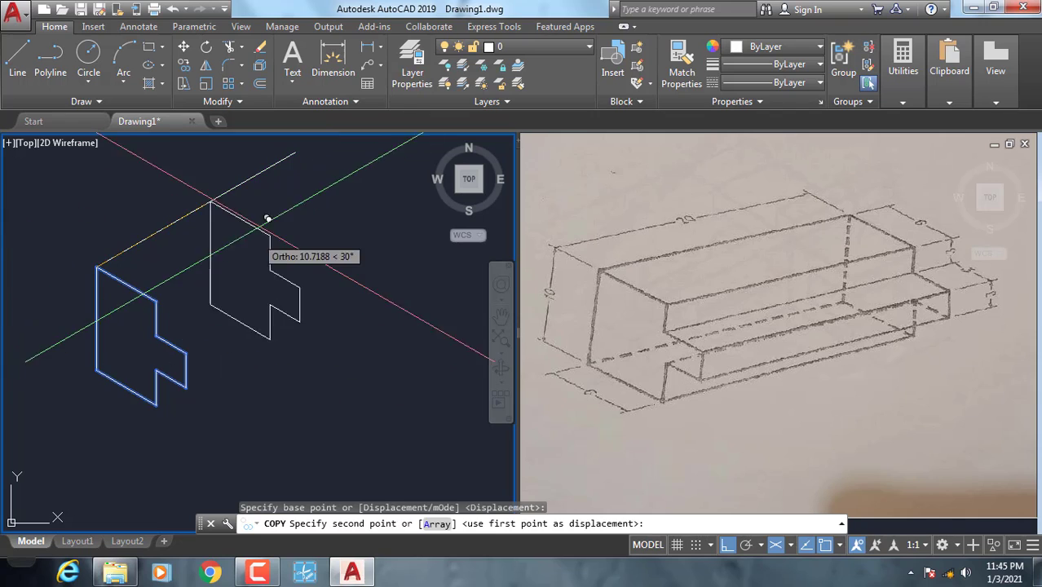
left_click(286, 193)
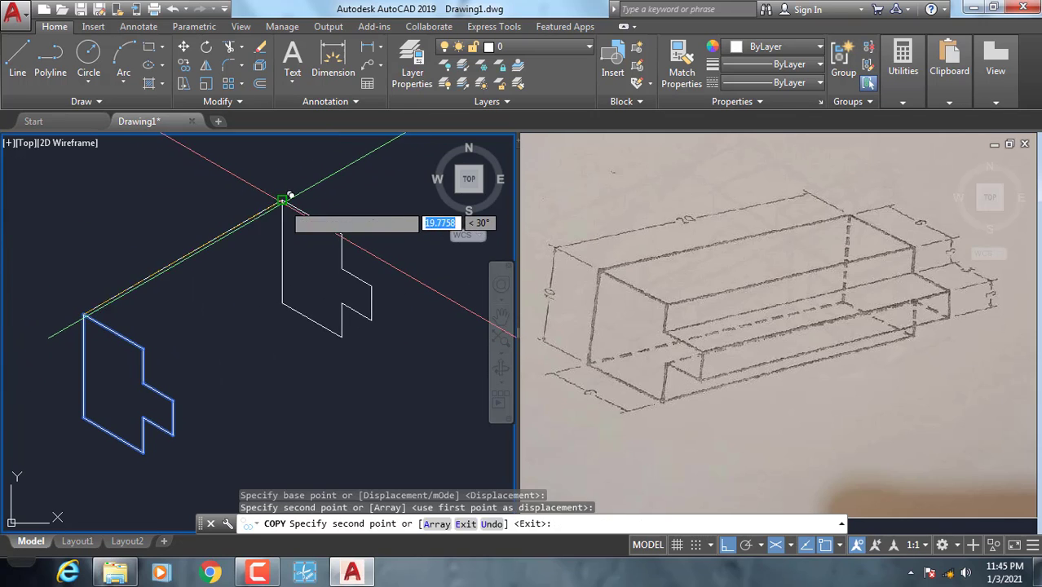
key("Return")
Copy the top-left edge to the four remaining outline corners
left_click(267, 269)
left_click(159, 233)
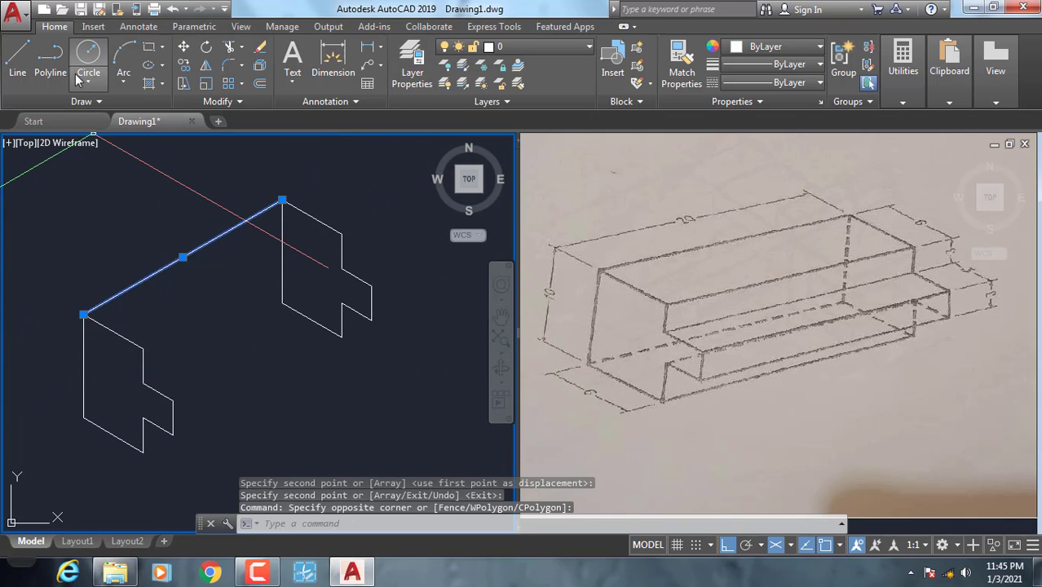
left_click(183, 68)
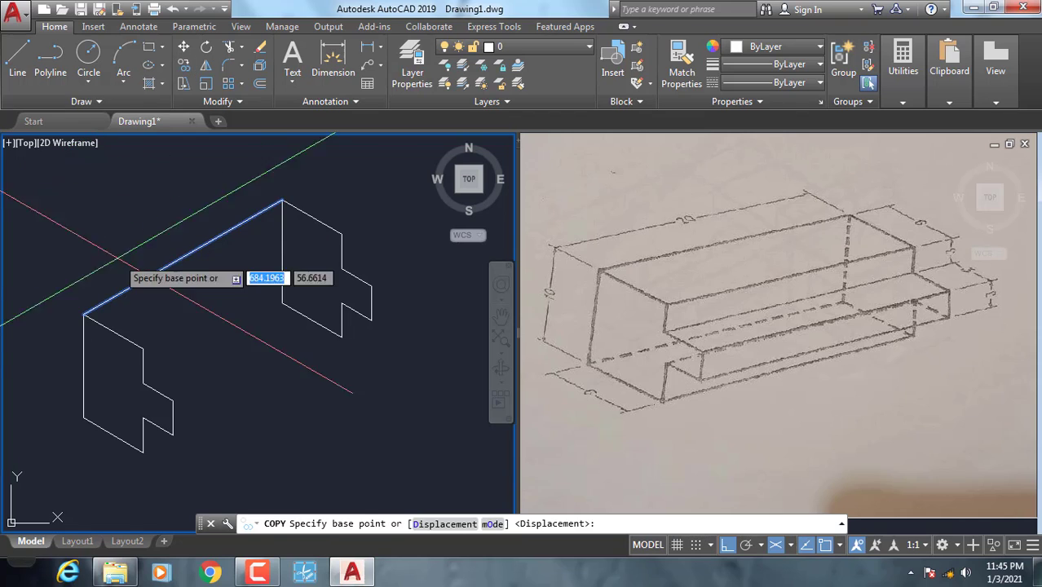
left_click(84, 314)
left_click(143, 348)
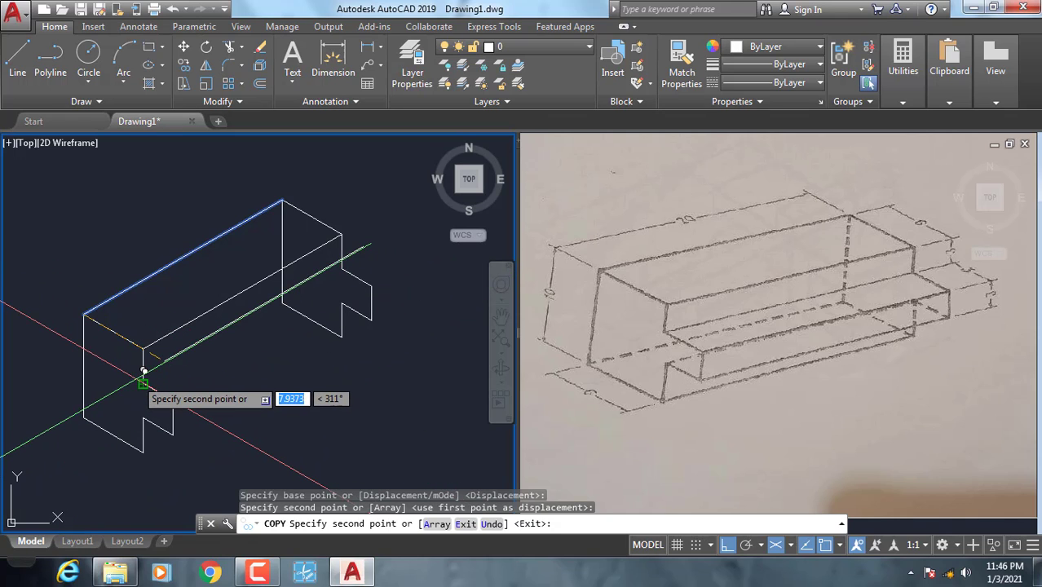
left_click(143, 382)
left_click(172, 400)
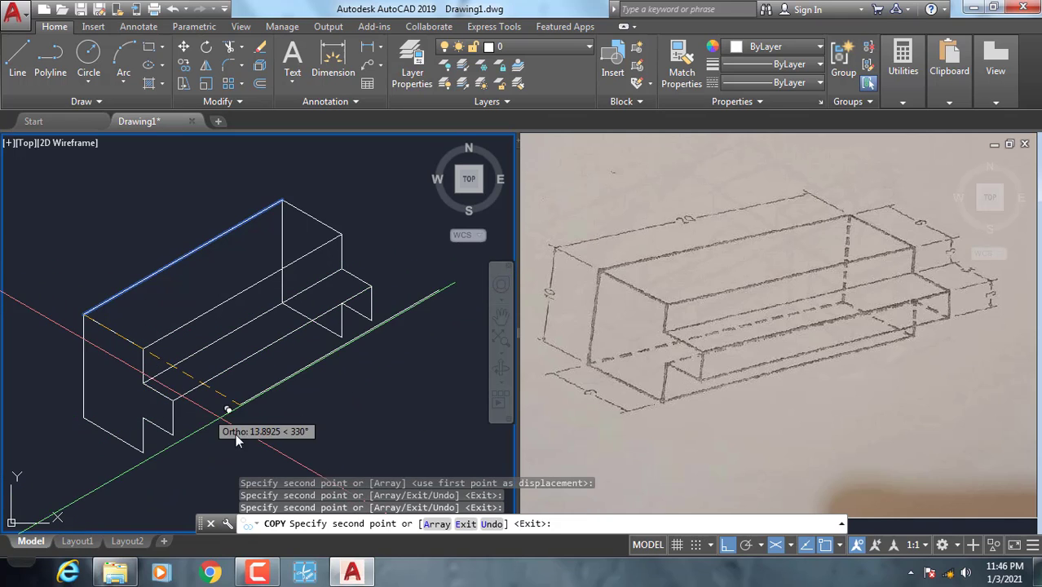
left_click(172, 432)
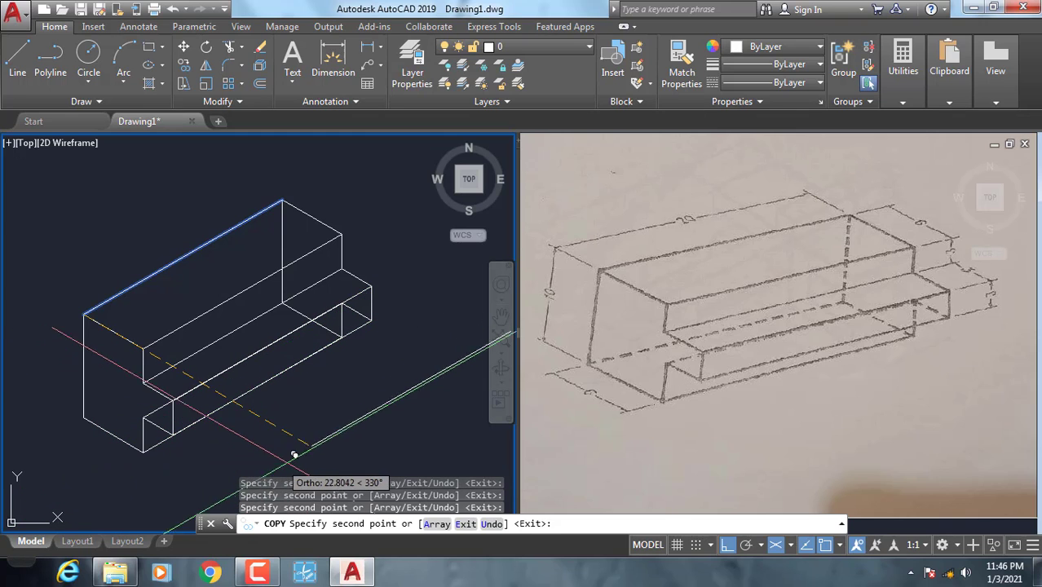
key("Escape")
scroll(233, 442, "up", 3)
middle_click_drag(233, 443, 247, 447)
Copy the stepped block's long top edge once more to a new position below
scroll(247, 448, "down", 1)
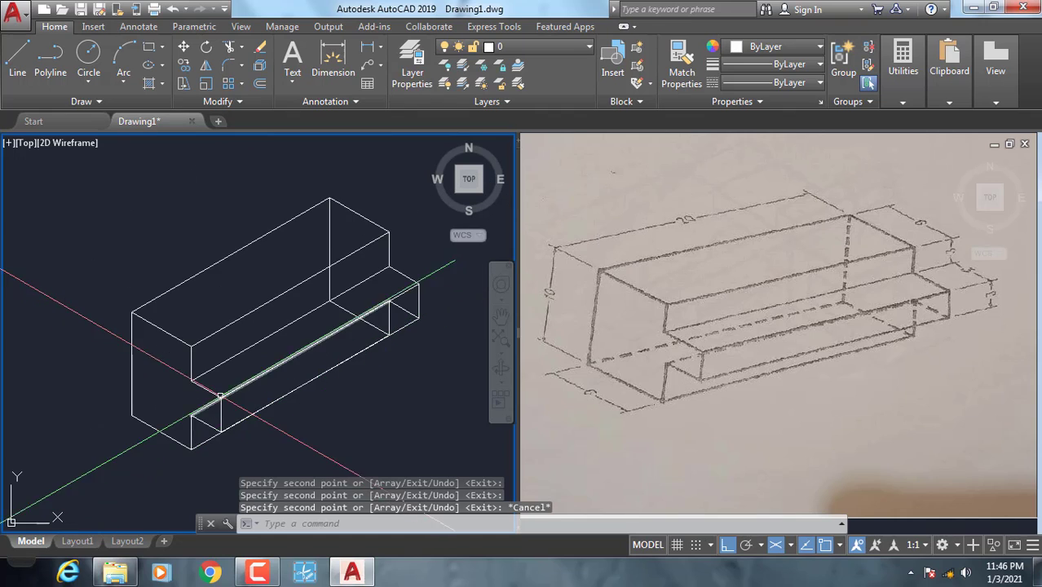
scroll(244, 367, "up", 3)
scroll(233, 340, "up", 2)
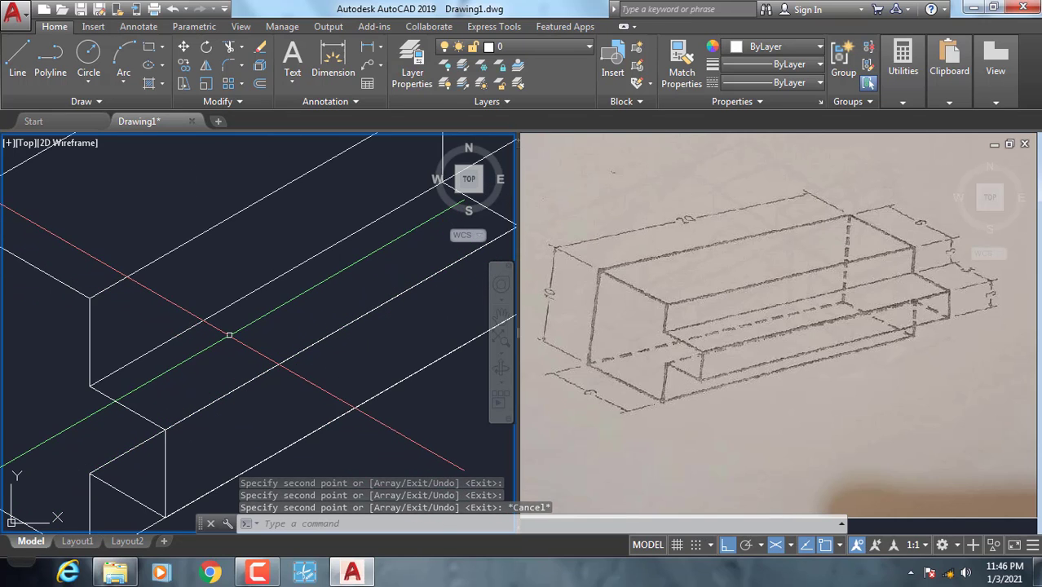
middle_click_drag(168, 374, 257, 300)
scroll(258, 301, "down", 2)
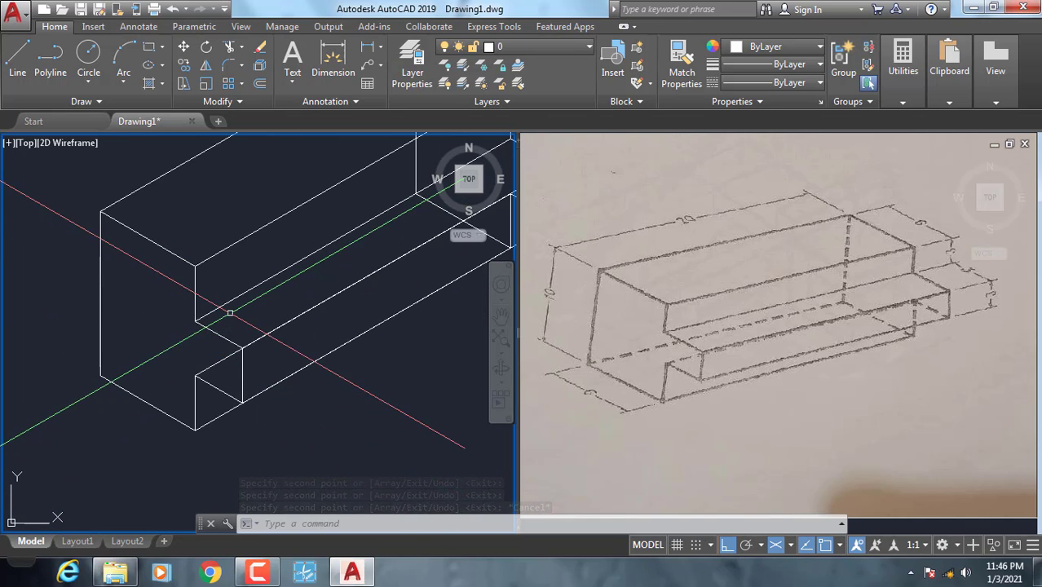
left_click(221, 305)
left_click(184, 70)
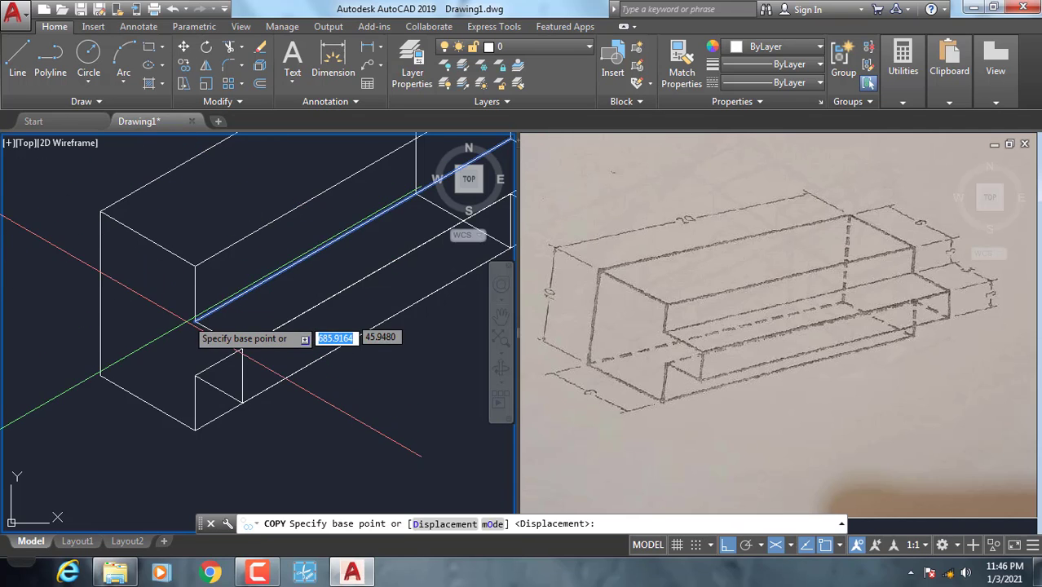
left_click(194, 322)
left_click(103, 373)
key("Escape")
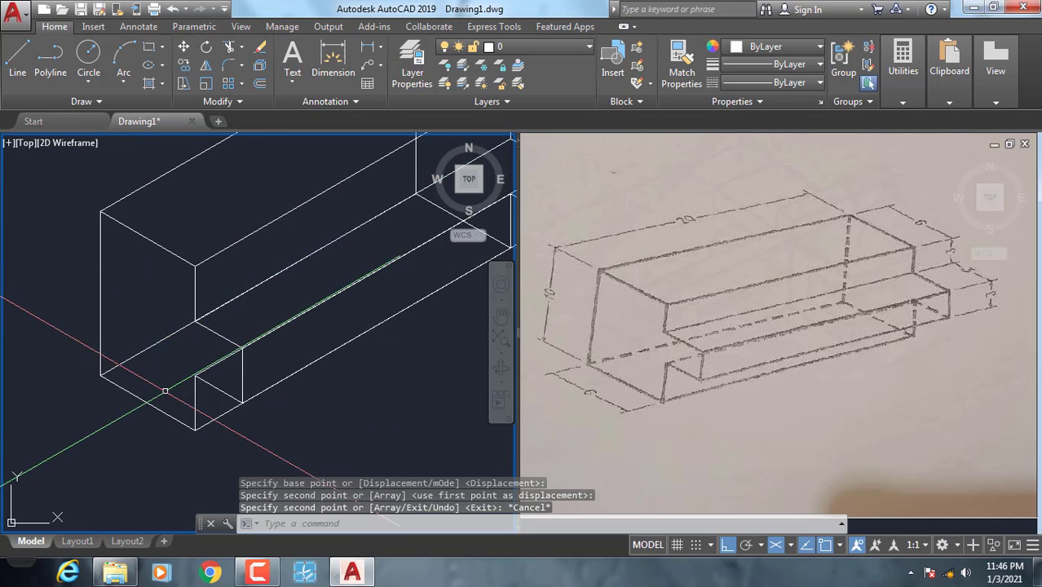
mouse_move(102, 373)
middle_mouse_down()
mouse_move(149, 414)
mouse_move(182, 394)
middle_mouse_up()
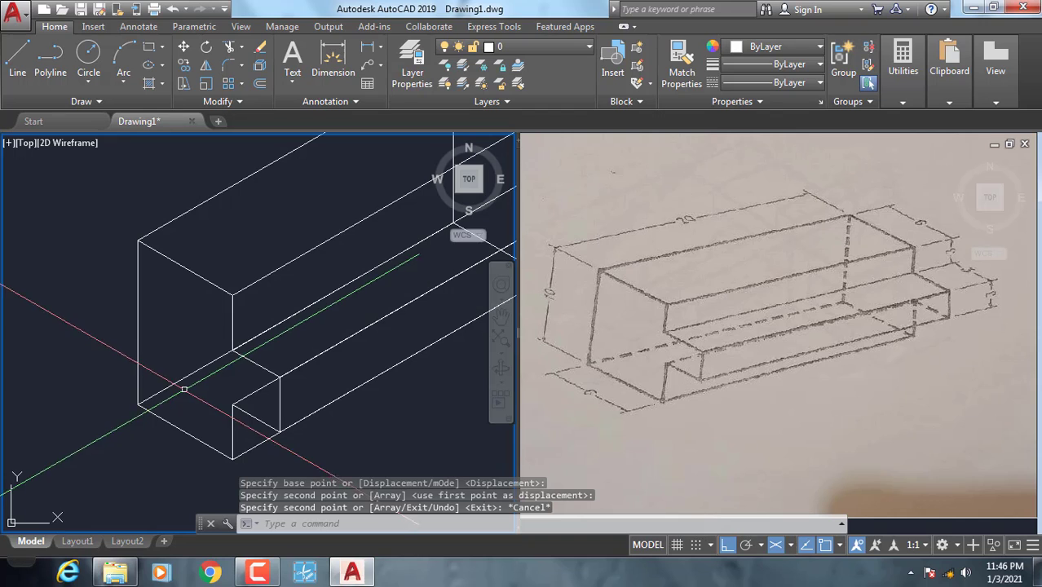
Check the reference sketch photo for which edges are hidden
left_click(972, 298)
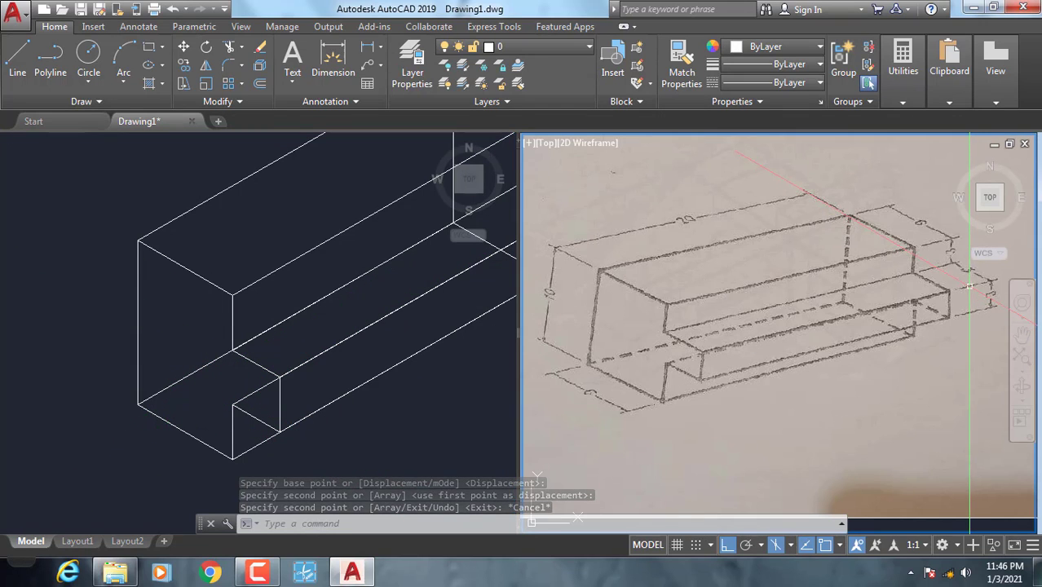
scroll(959, 277, "up", 2)
scroll(626, 381, "up", 2)
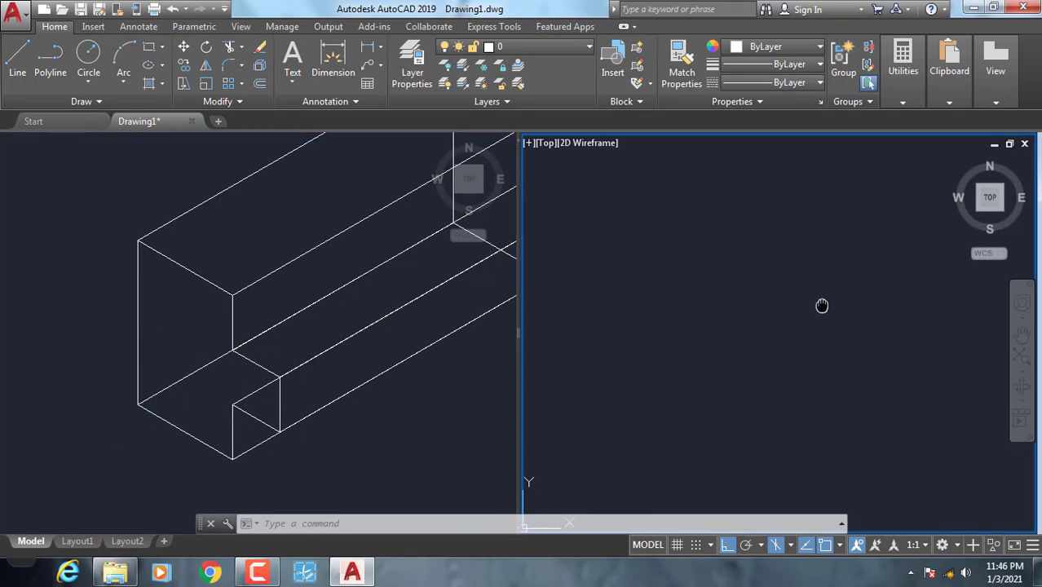
scroll(680, 261, "down", 1)
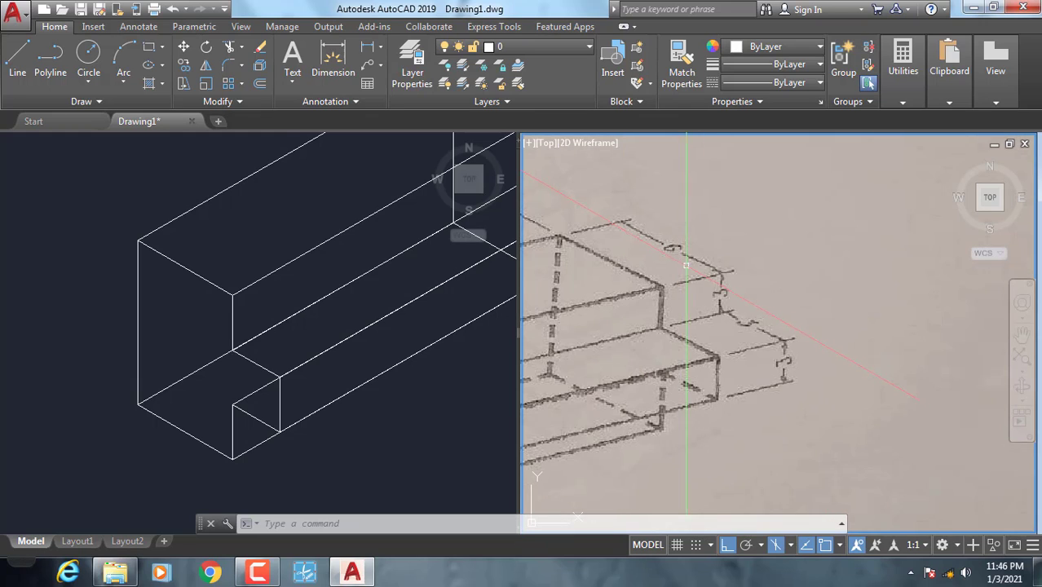
scroll(725, 300, "up", 1)
scroll(844, 396, "down", 1)
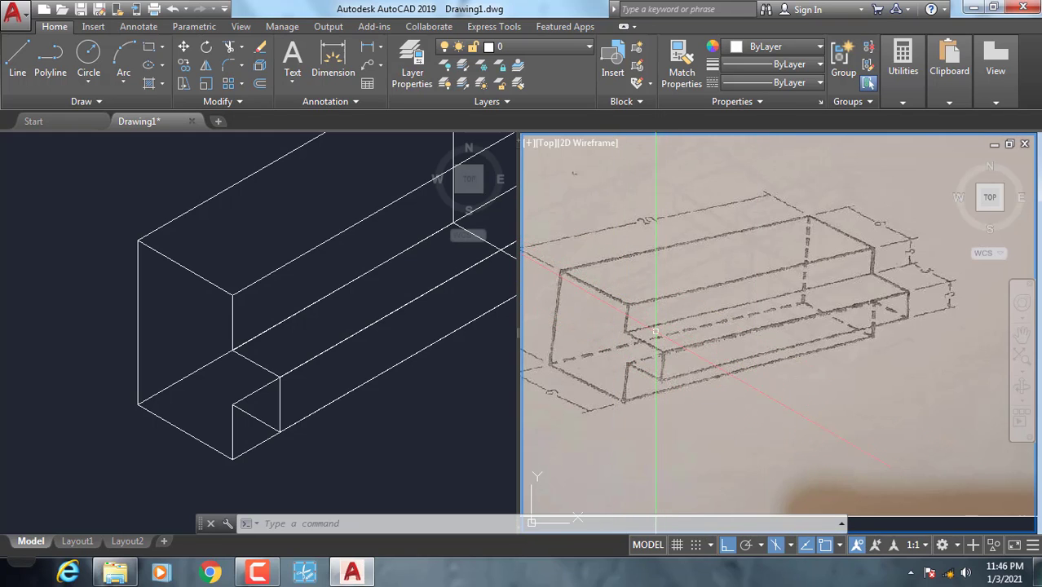
left_click(286, 383)
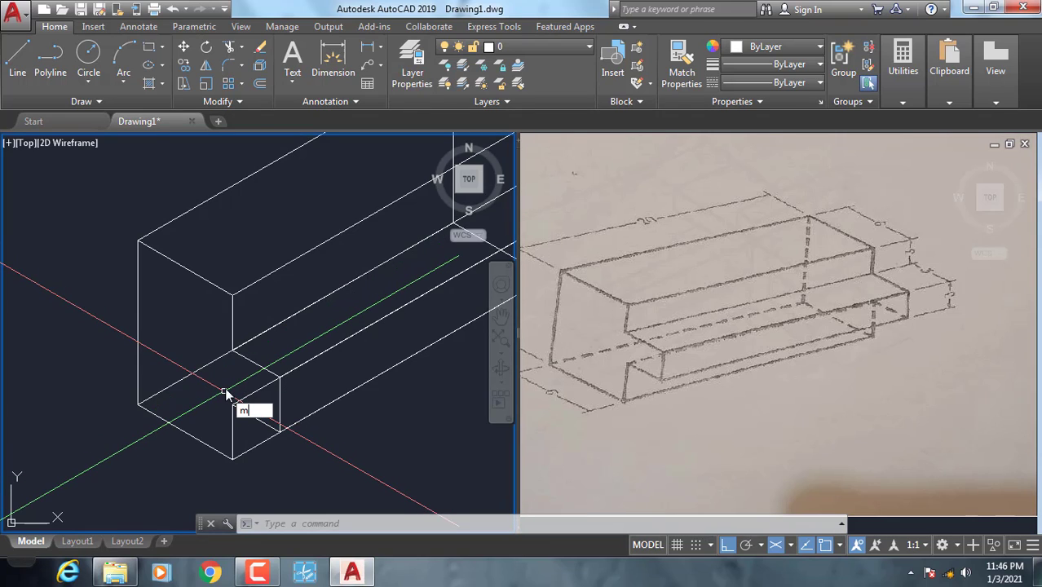
Start MATCHPROP (MA) and pick the quarter-round block's dashed edge as the source
key("Escape")
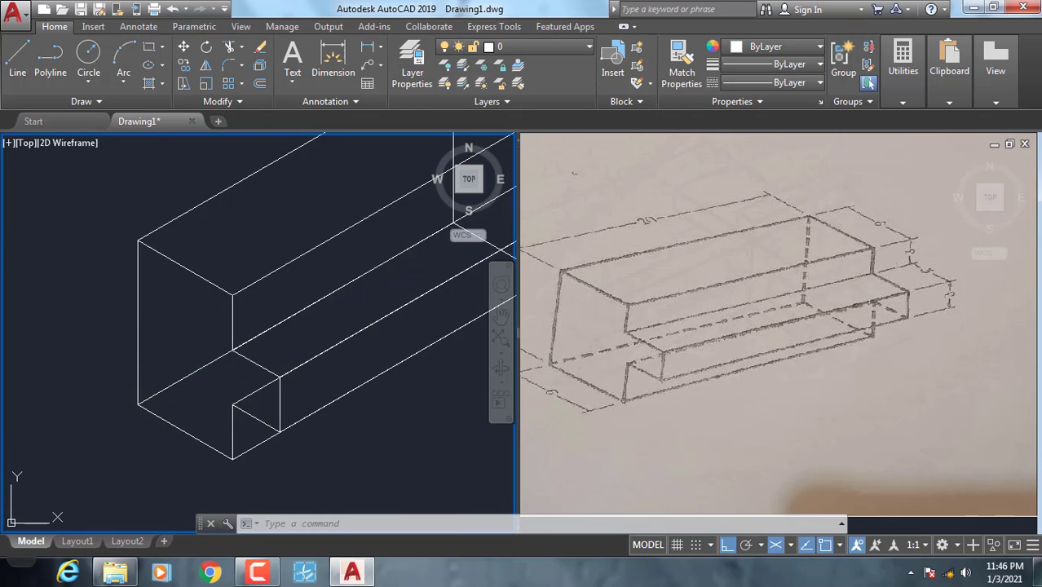
type("ma")
key("Return")
scroll(134, 285, "down", 3)
scroll(134, 294, "down", 2)
scroll(135, 371, "down", 2)
scroll(163, 397, "up", 2)
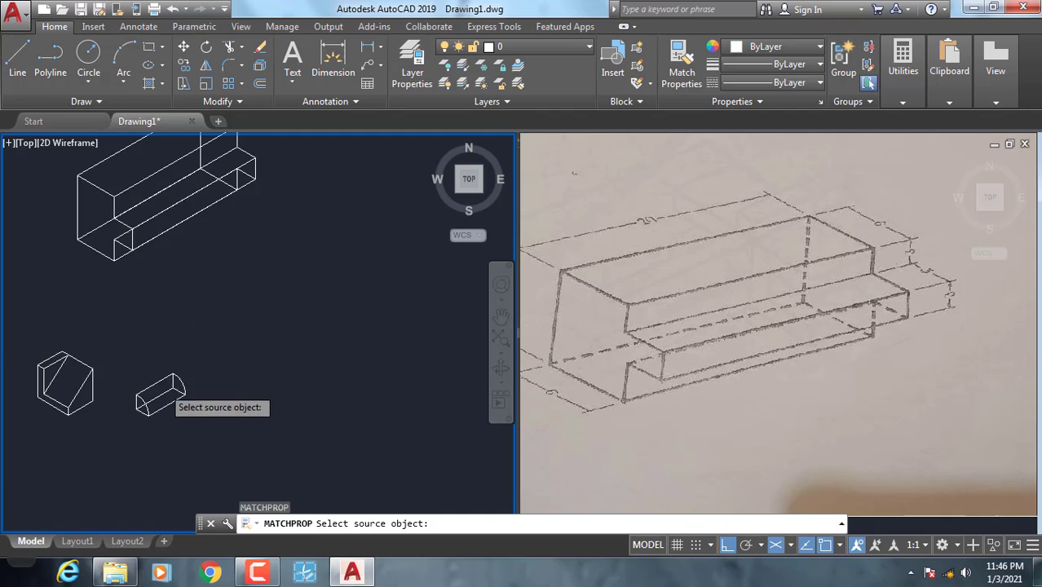
scroll(166, 393, "up", 8)
double_click(129, 374)
left_click(163, 403)
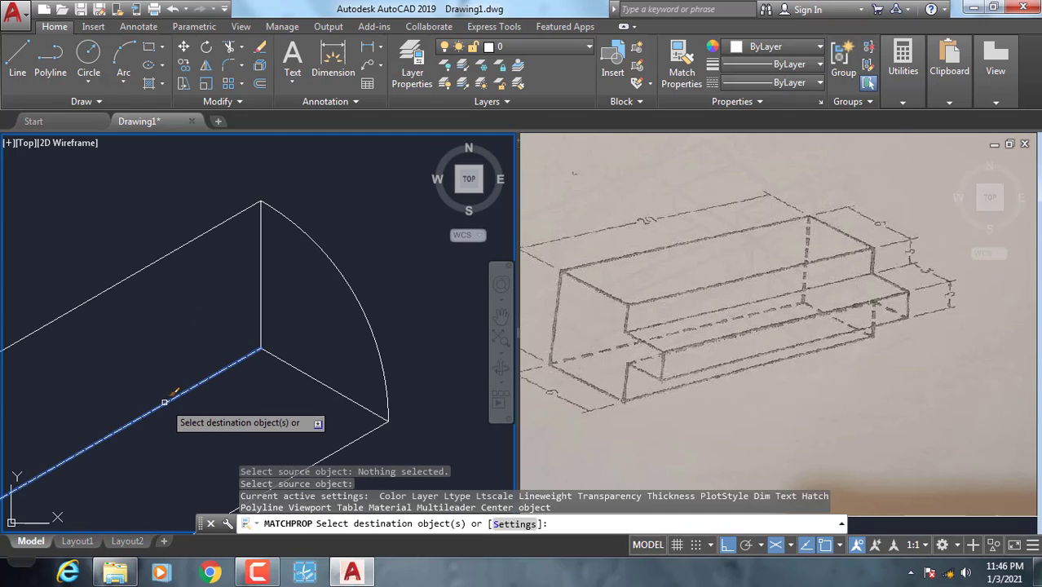
scroll(208, 326, "down", 3)
scroll(204, 263, "down", 2)
scroll(168, 326, "up", 4)
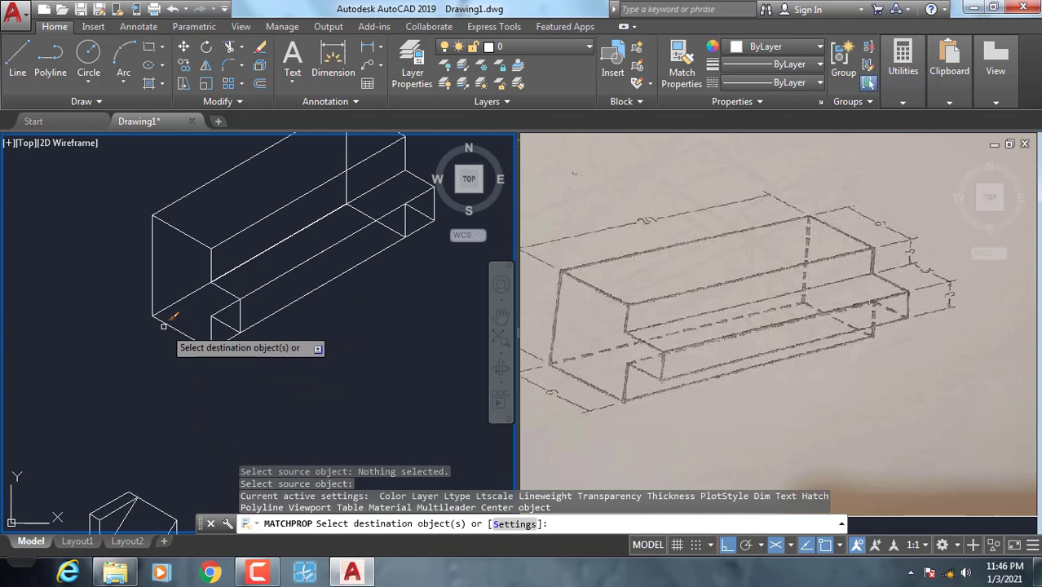
scroll(181, 309, "up", 2)
scroll(195, 301, "up", 2)
Window-select the first two hidden edges of the stepped block to make them dashed
left_click(201, 299)
left_click(173, 275)
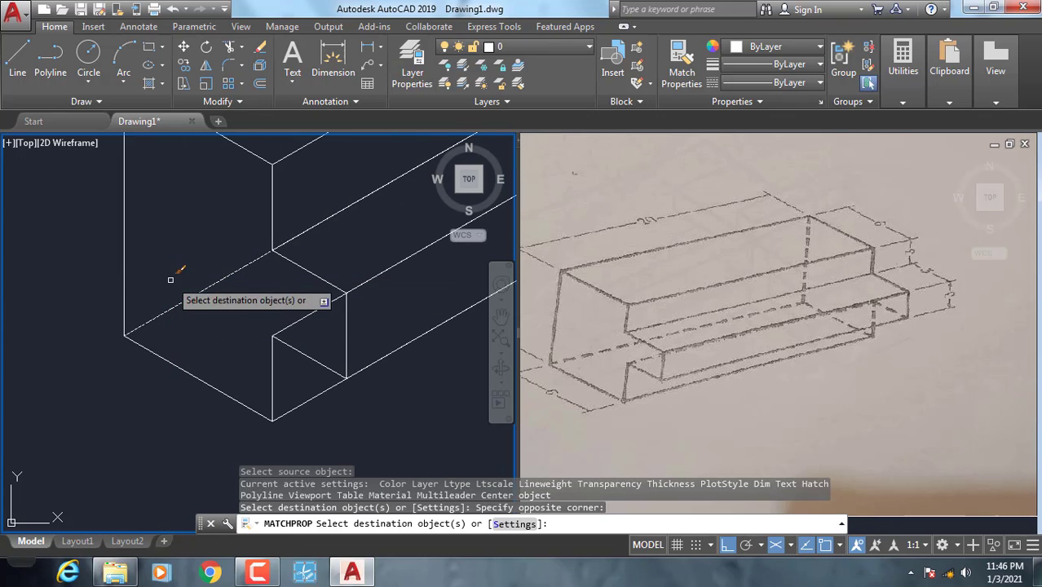
scroll(314, 326, "up", 2)
left_click(311, 320)
left_click(268, 291)
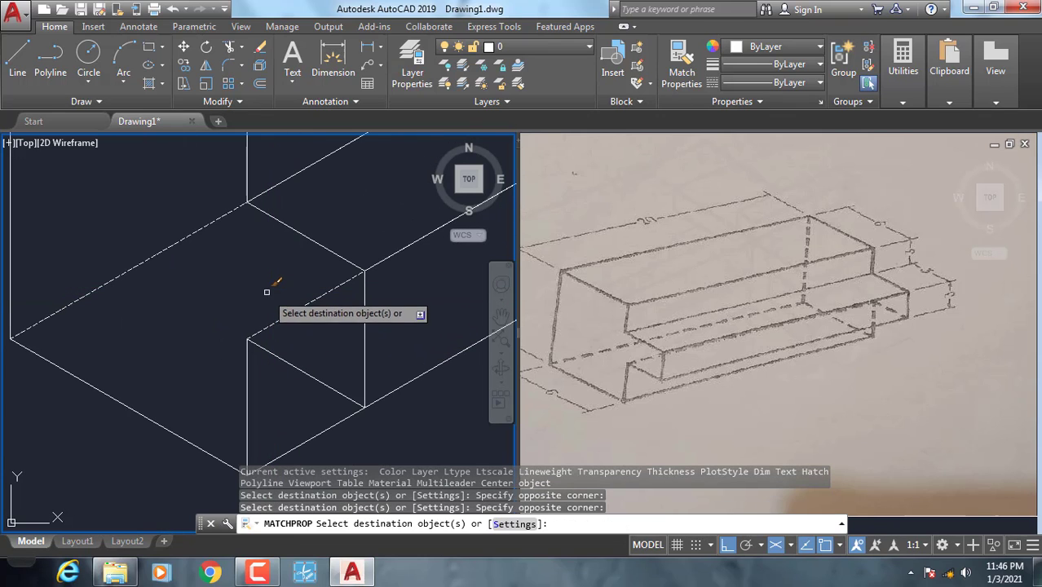
scroll(279, 302, "down", 2)
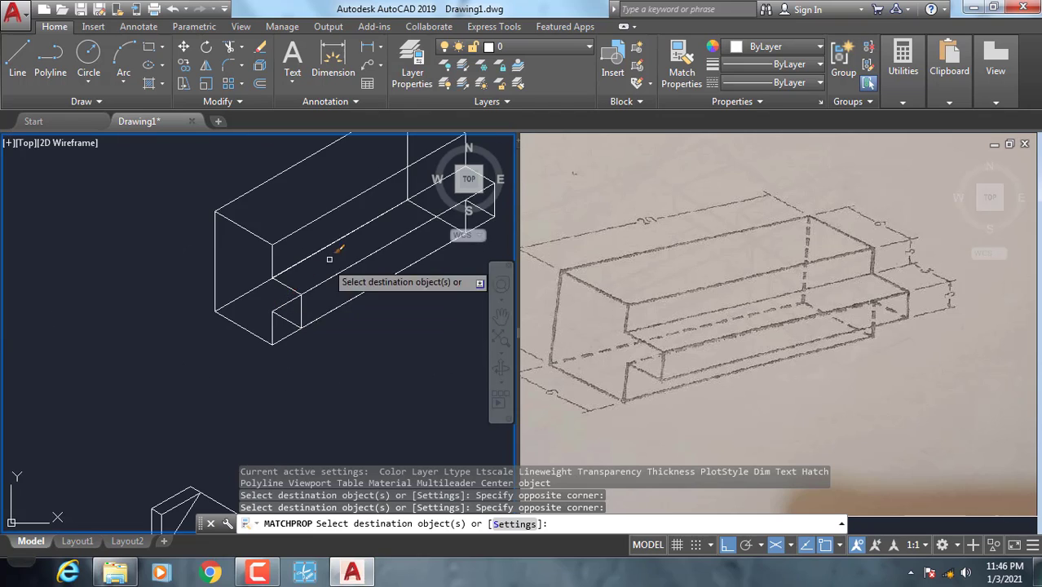
scroll(326, 290, "down", 1)
scroll(290, 232, "up", 3)
scroll(291, 235, "up", 1)
Dash the remaining hidden edges, including the vertical and inner step edges, then end MATCHPROP
left_click(292, 238)
left_click(264, 226)
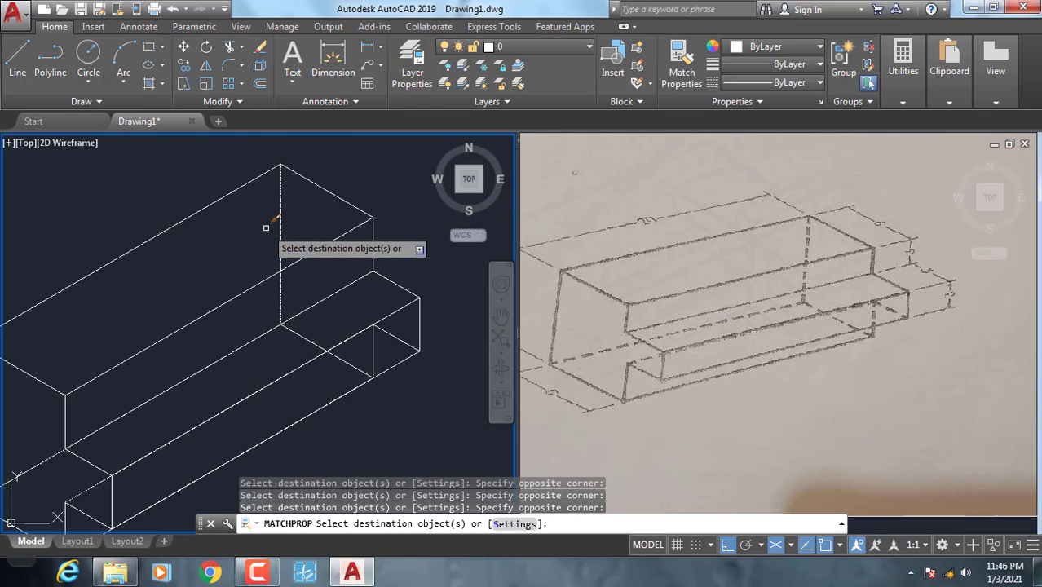
scroll(324, 335, "up", 1)
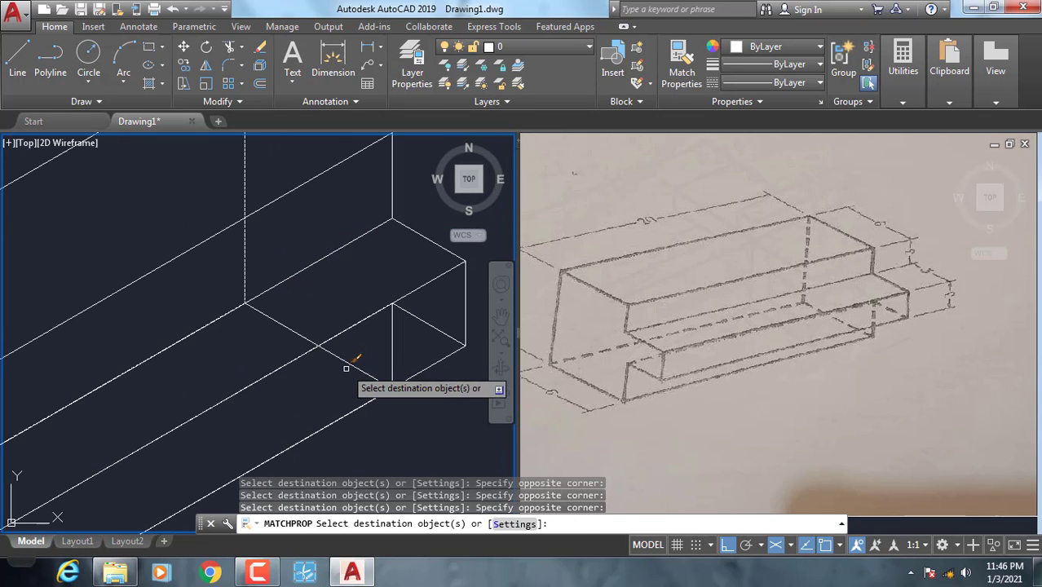
left_click(343, 358)
left_click(343, 359)
left_click(398, 355)
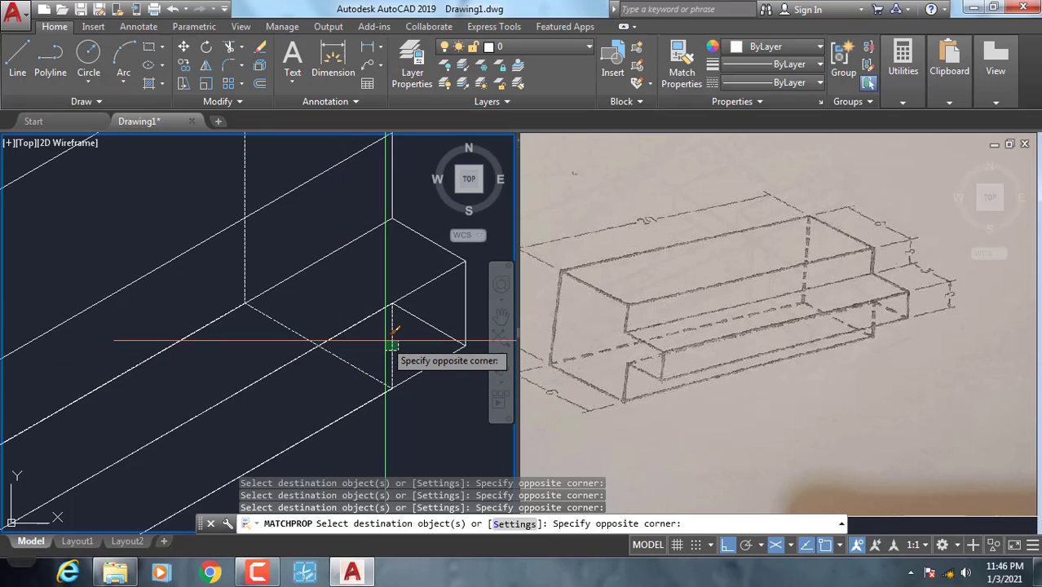
left_click(412, 326)
scroll(416, 322, "up", 1)
left_click(418, 320)
key("Escape")
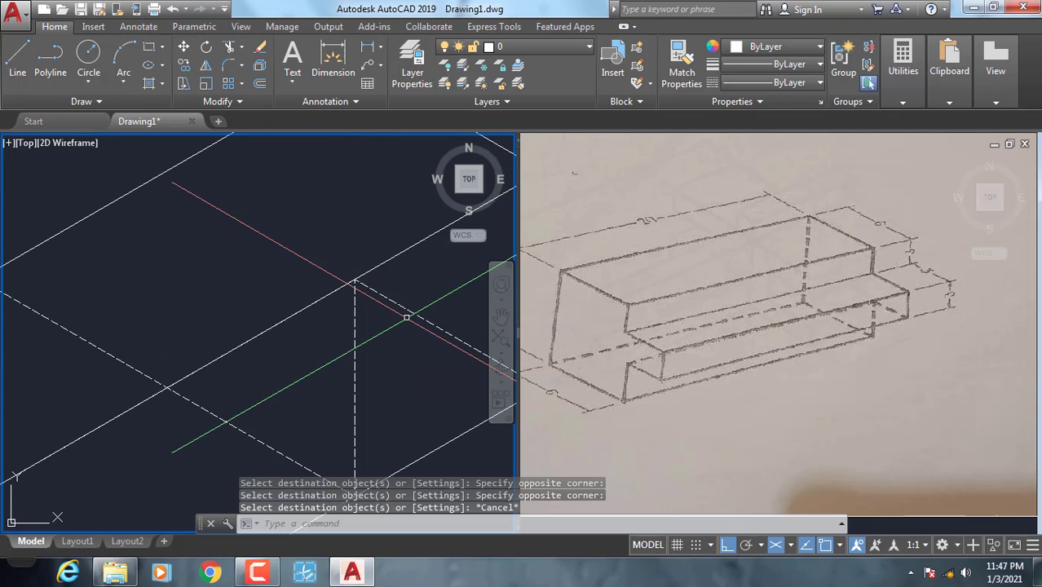
left_click(414, 303)
Select the six hidden lines of the stepped block
scroll(217, 332, "up", 2)
left_click(218, 332)
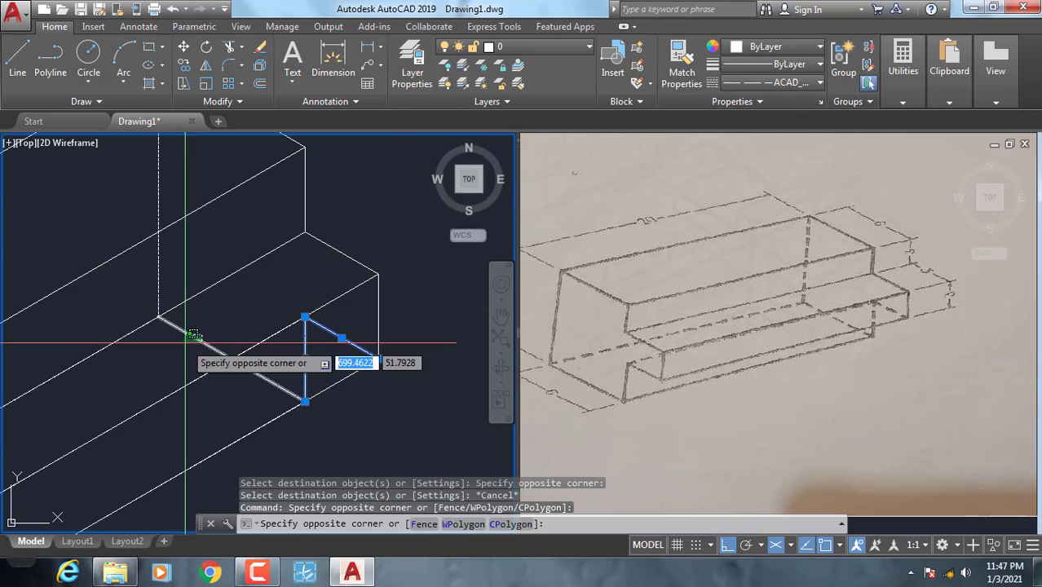
scroll(237, 301, "up", 3)
scroll(283, 243, "down", 4)
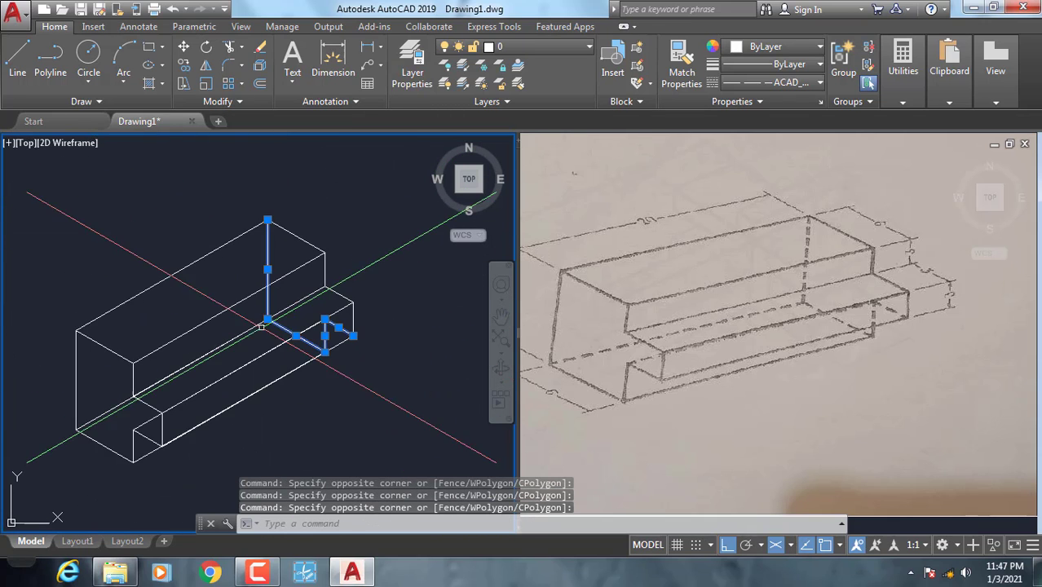
scroll(93, 356, "up", 2)
scroll(100, 346, "up", 2)
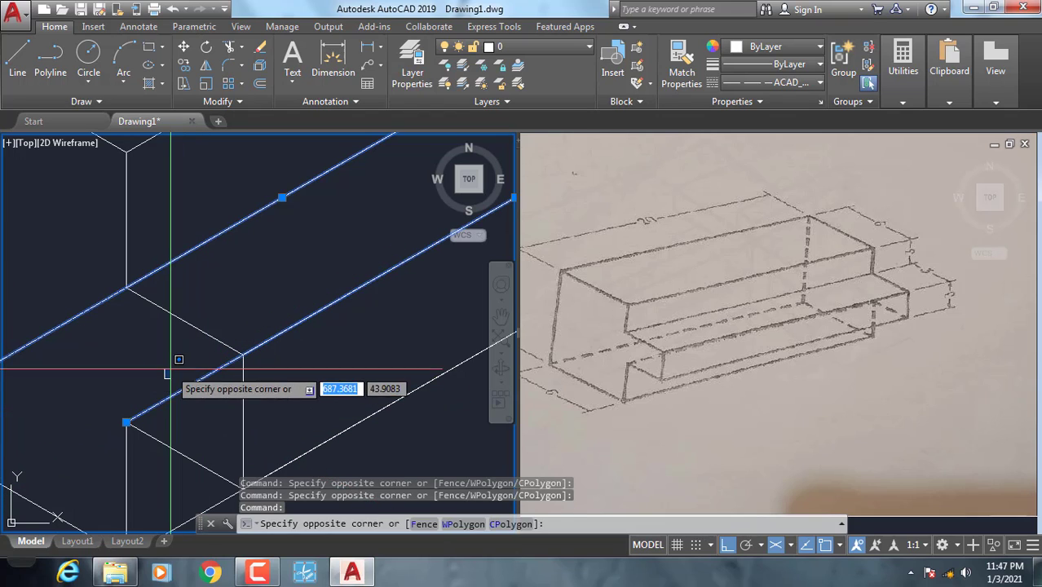
left_click(184, 402)
Set their linetype scale to 0.0400 in the Properties palette, close it and deselect
type("ch")
key("Return")
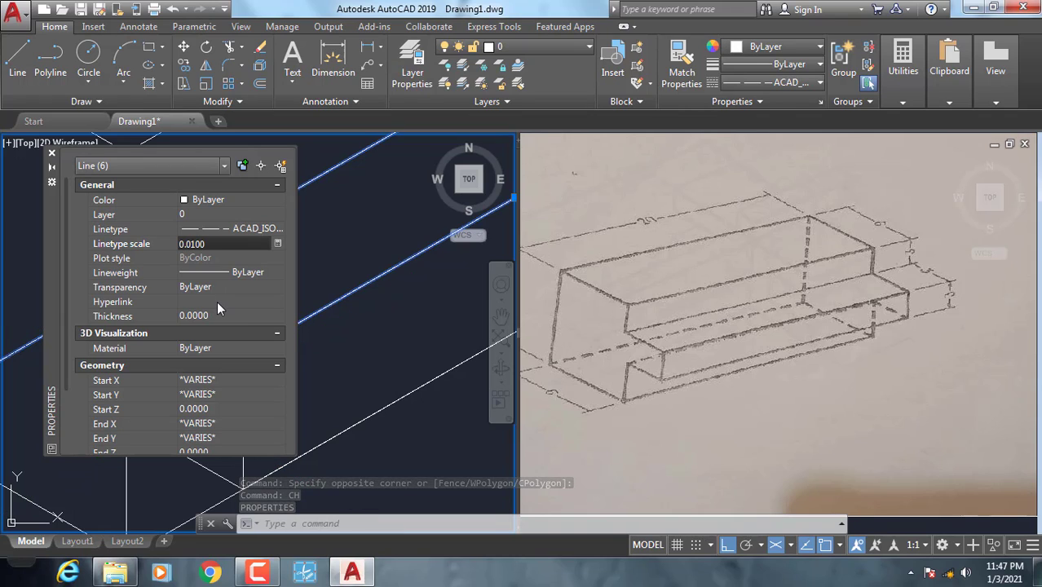
key("BackSpace")
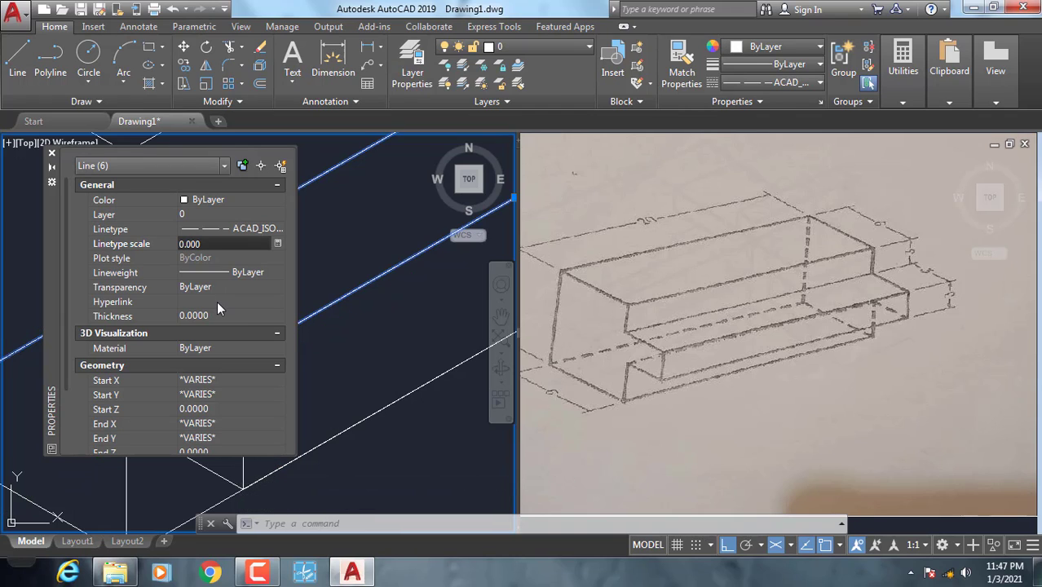
type("4")
key("Return")
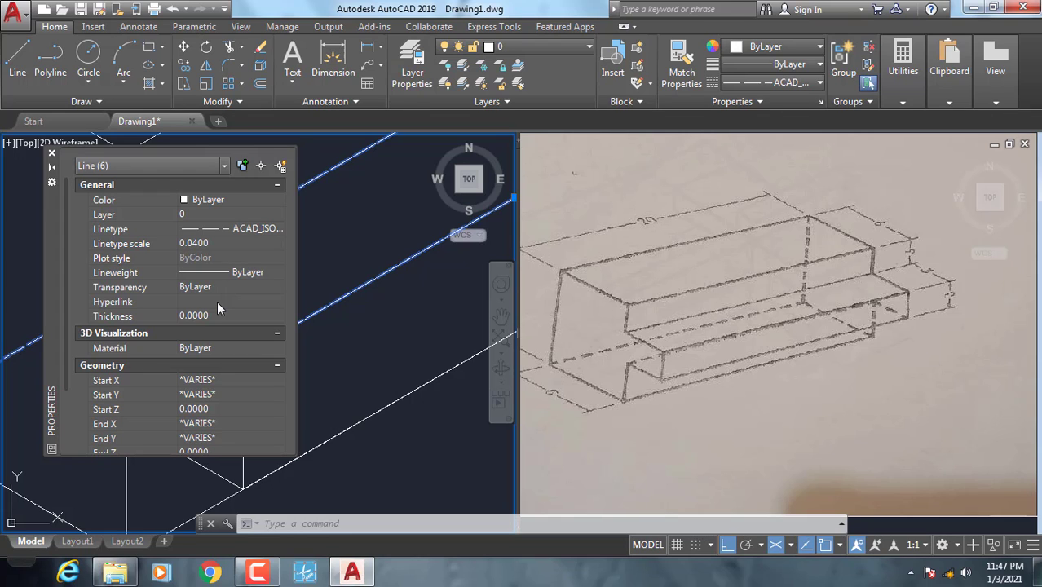
left_click(52, 154)
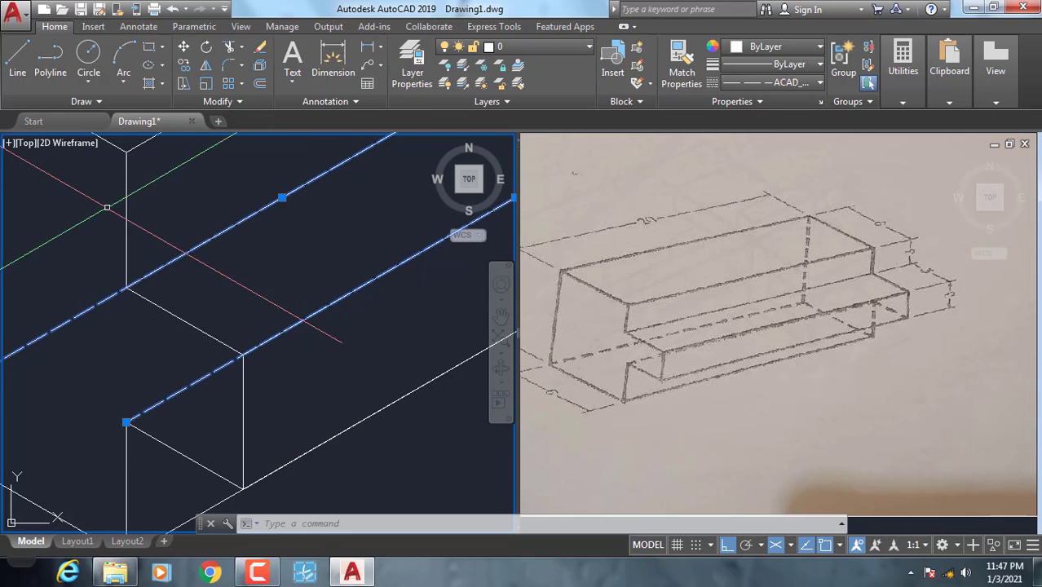
key("Escape")
Move the hexagonal prism and quarter-round block up, just below the stepped block
scroll(235, 292, "down", 3)
scroll(170, 349, "down", 3)
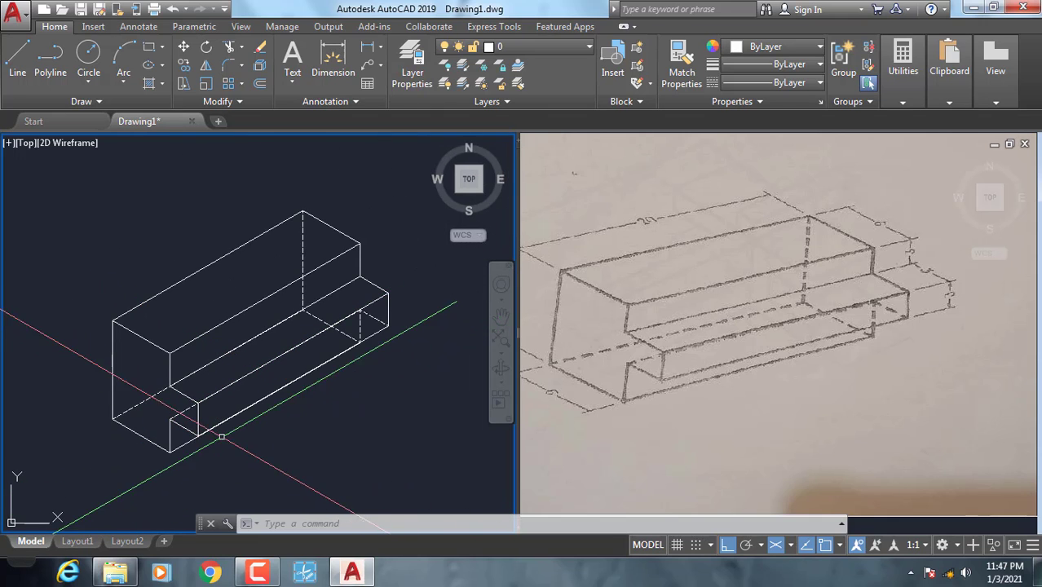
scroll(234, 415, "up", 3)
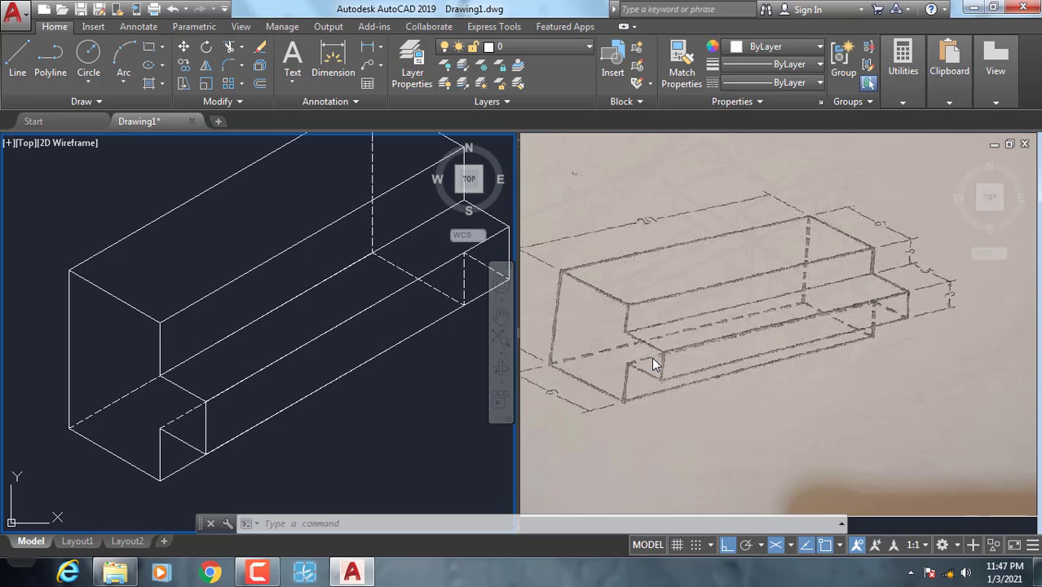
scroll(403, 309, "down", 5)
middle_click_drag(359, 350, 259, 310)
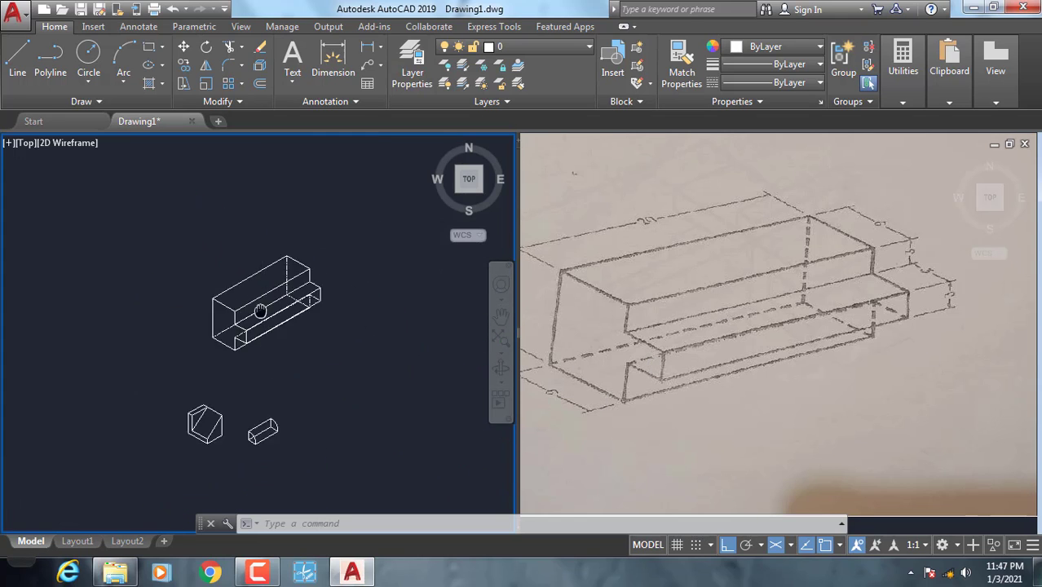
scroll(245, 360, "up", 2)
scroll(81, 344, "up", 1)
left_click(68, 346)
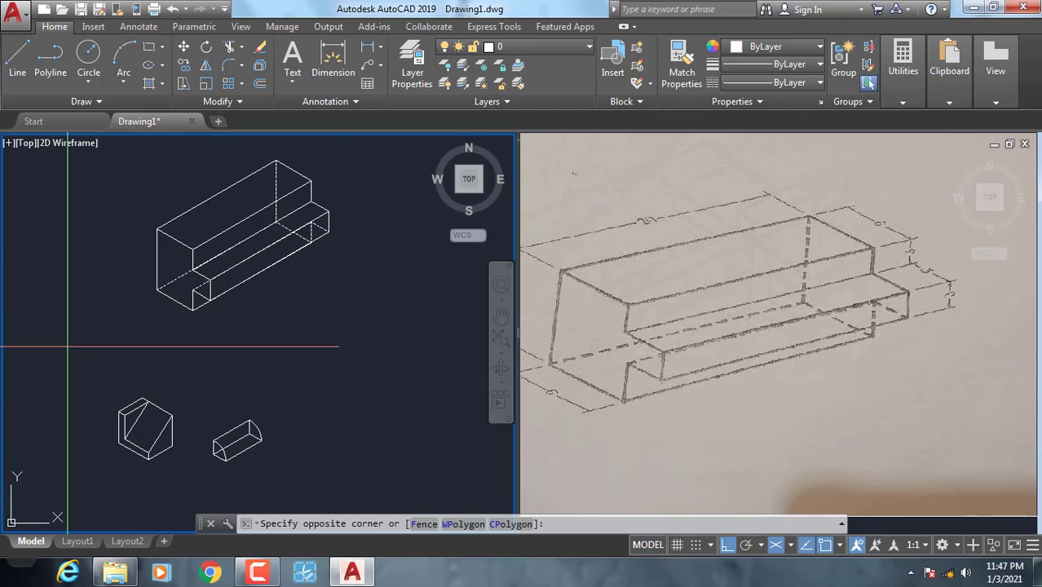
left_click(286, 485)
type("m")
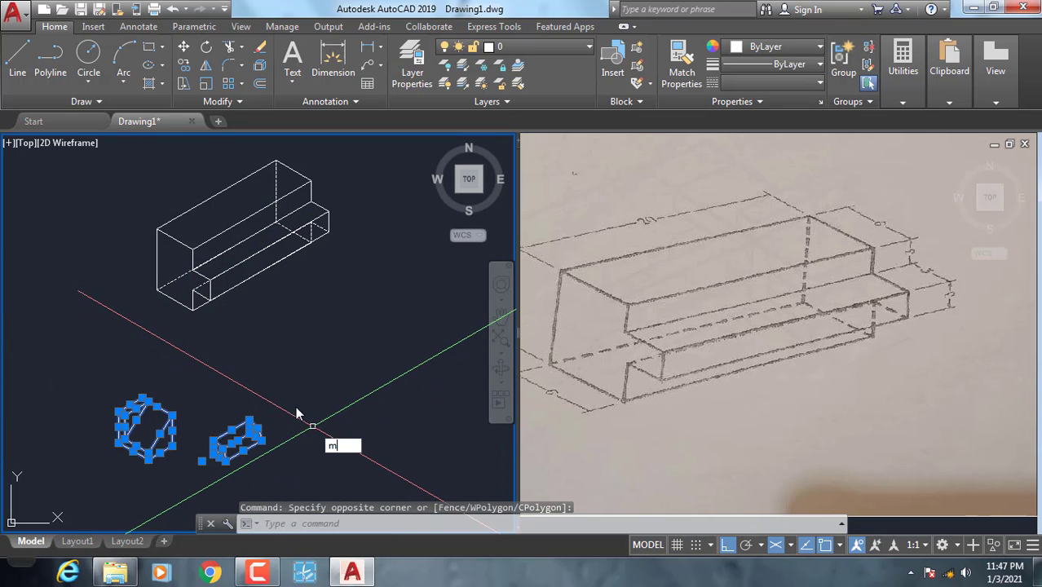
key("Return")
left_click(248, 420)
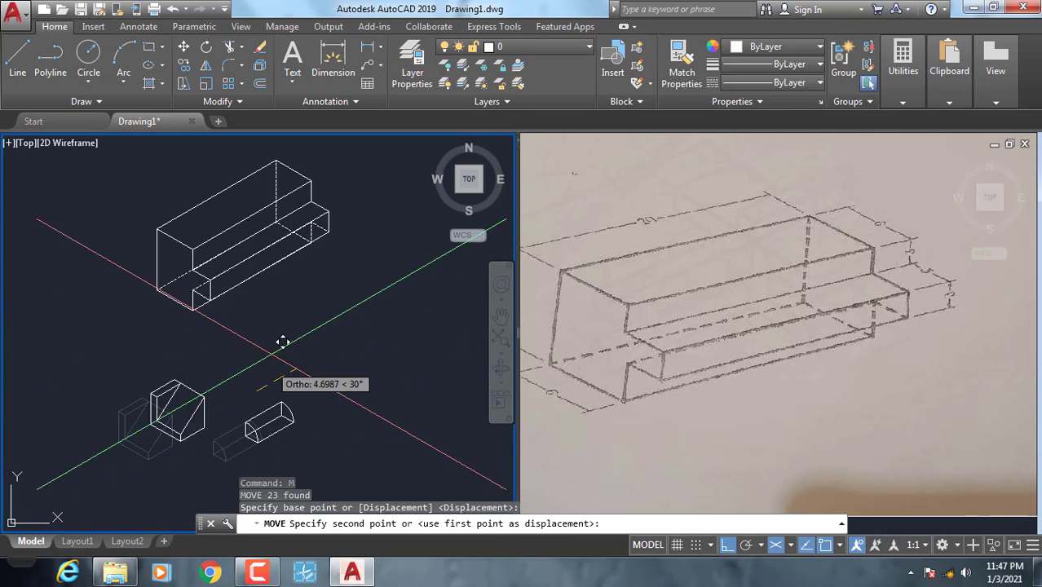
left_click(274, 290)
Pan and zoom until the whole stepped block is in view
scroll(281, 391, "up", 3)
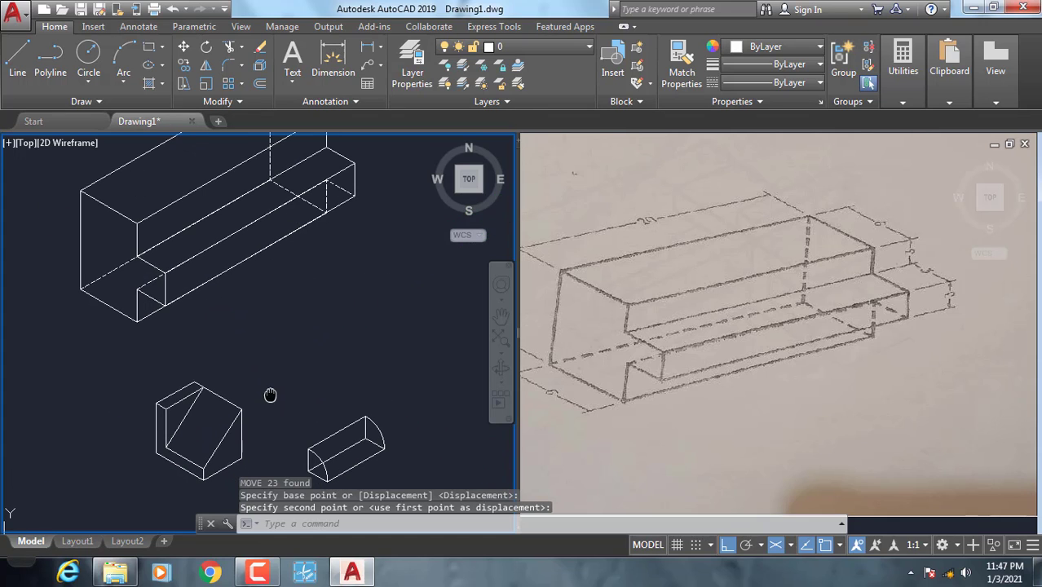
scroll(270, 395, "down", 2)
scroll(337, 366, "down", 2)
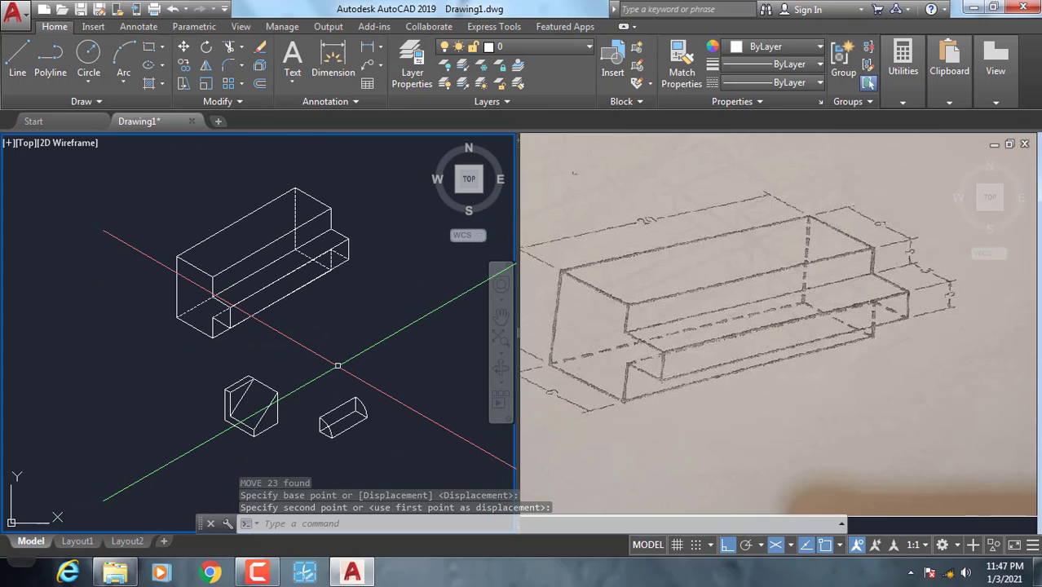
middle_click_drag(338, 366, 298, 377)
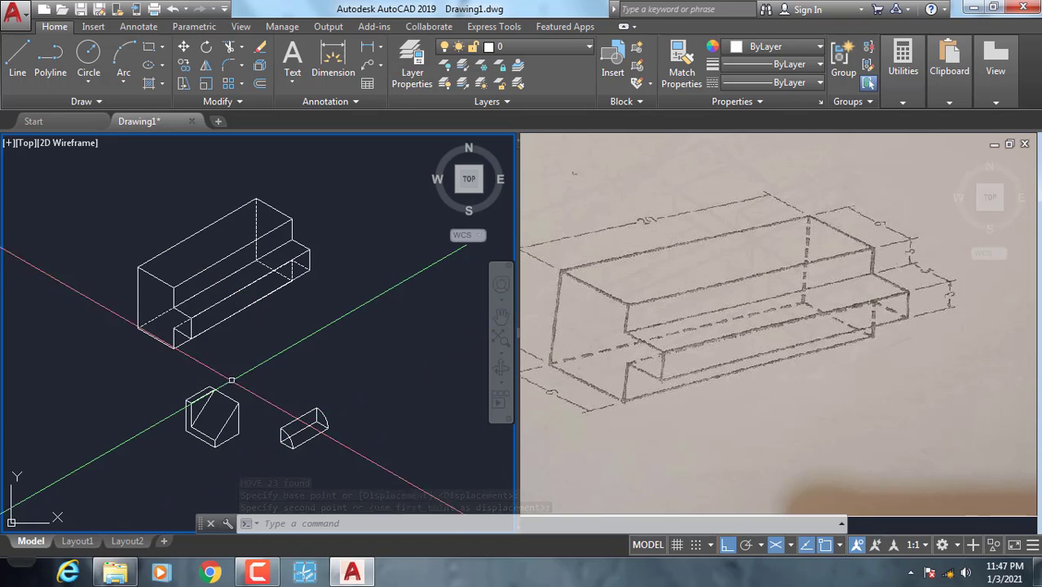
middle_click_drag(284, 368, 302, 368)
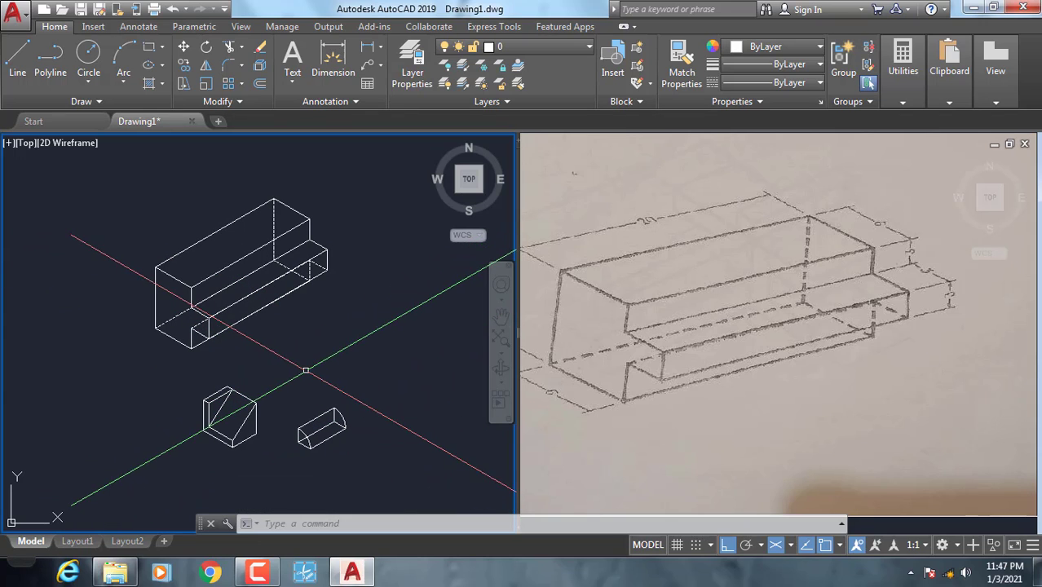
scroll(159, 314, "up", 2)
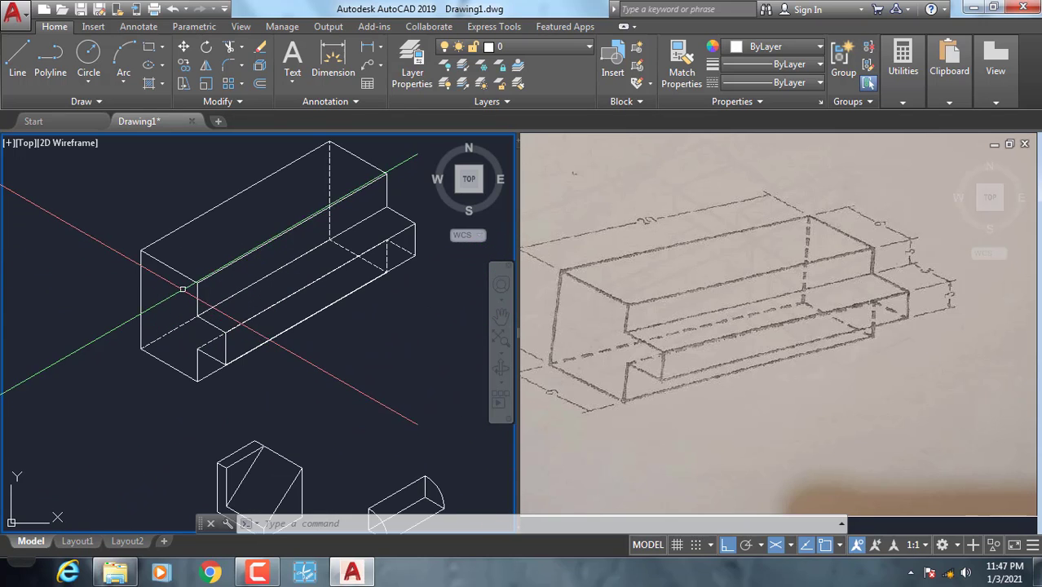
scroll(173, 283, "up", 3)
scroll(163, 293, "up", 2)
middle_click_drag(154, 302, 163, 308)
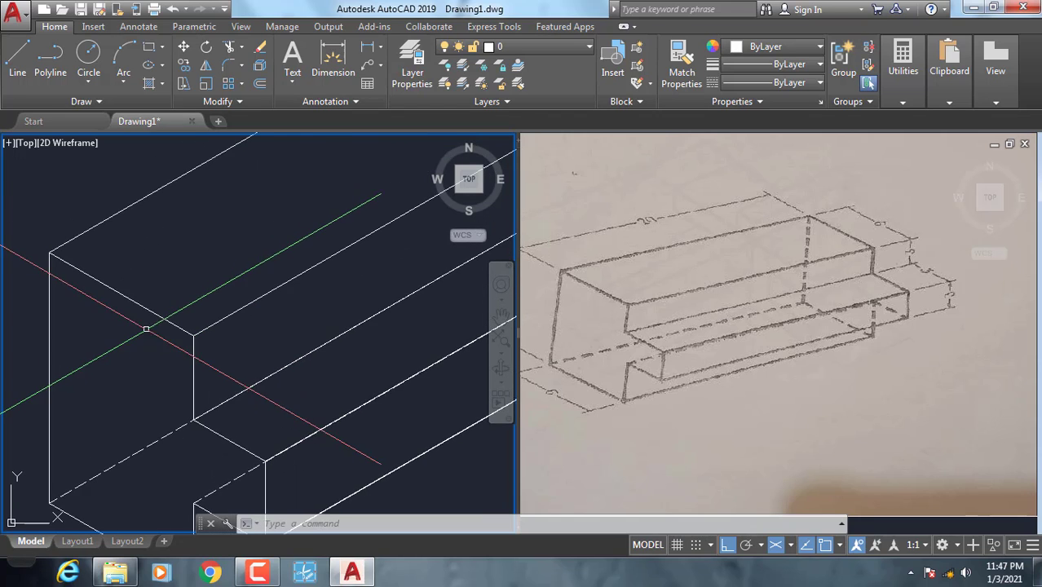
scroll(166, 309, "down", 2)
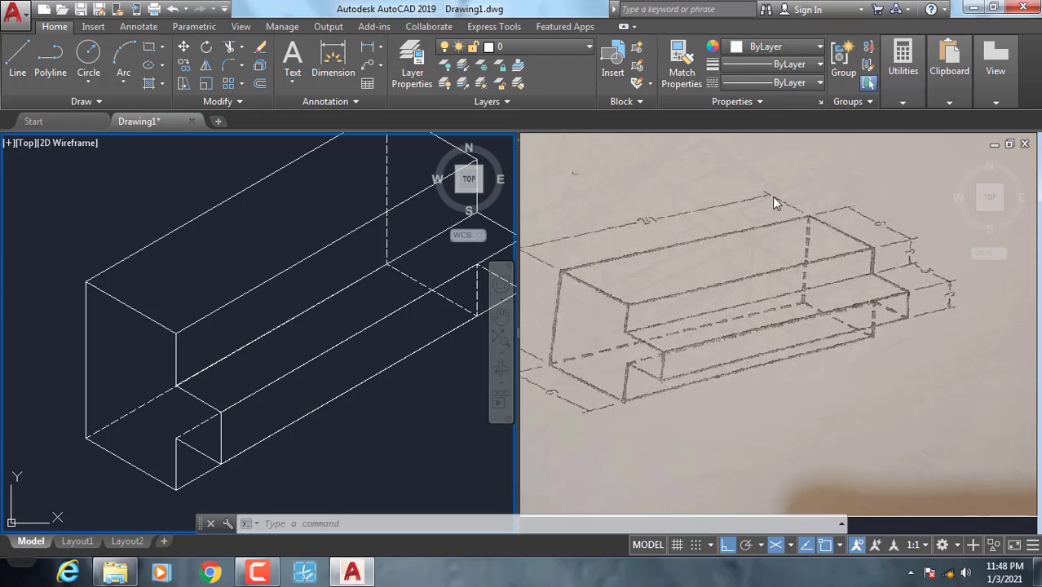
middle_click_drag(269, 326, 144, 321, "shift")
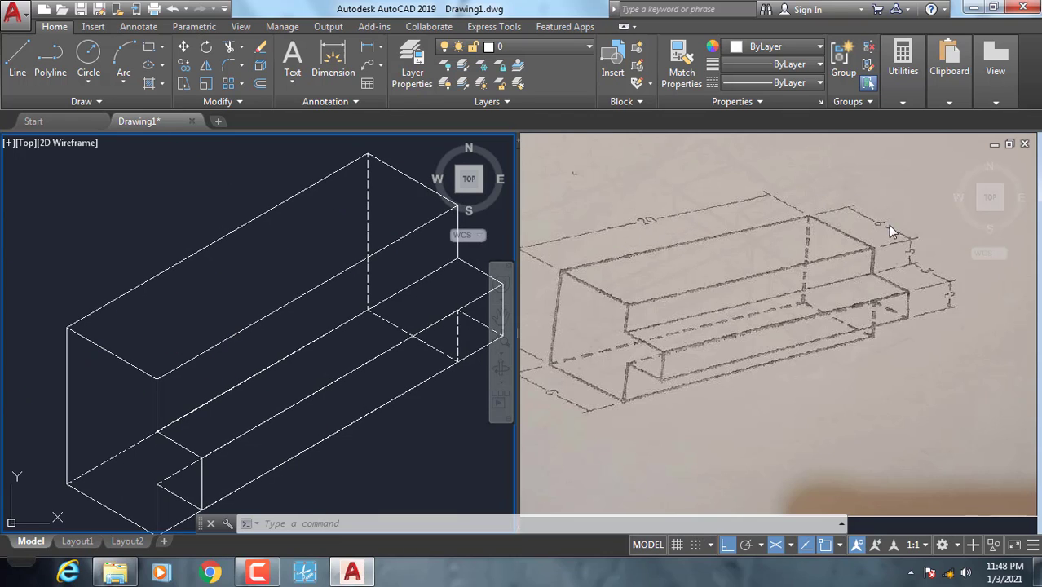
middle_click_drag(457, 343, 380, 74, "shift")
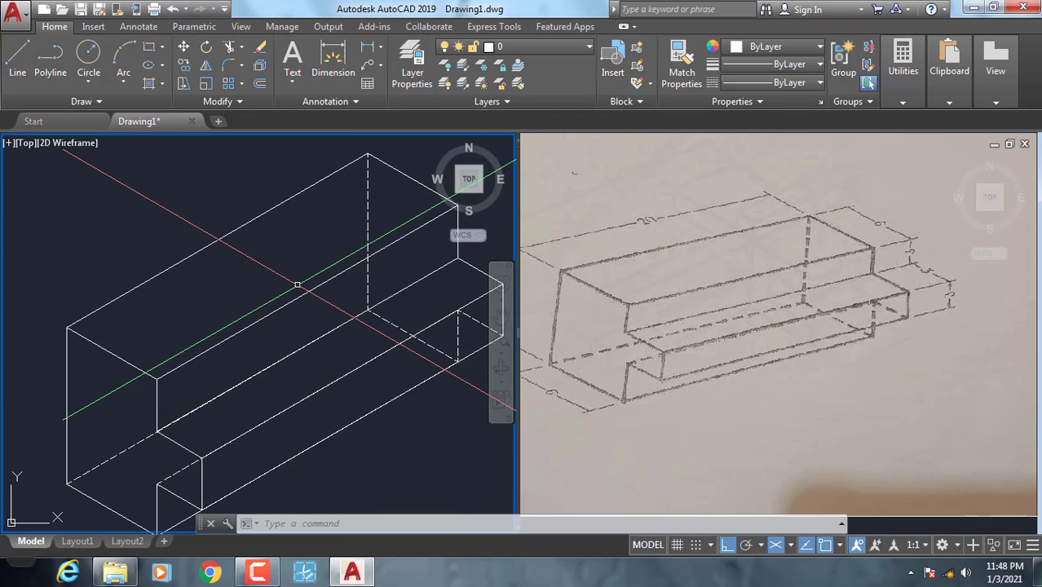
left_click(380, 50)
left_click(387, 103)
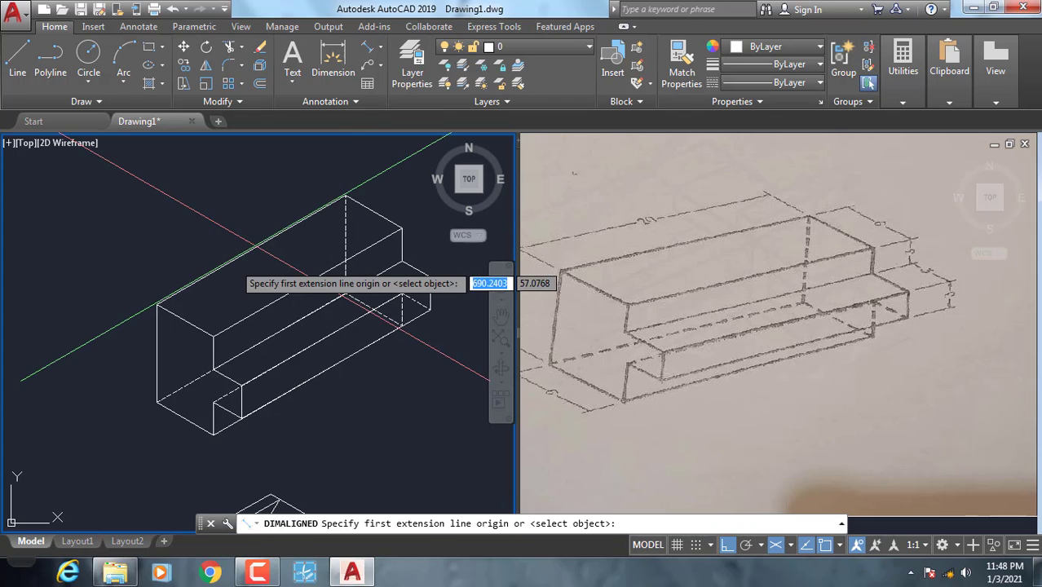
left_click(160, 302)
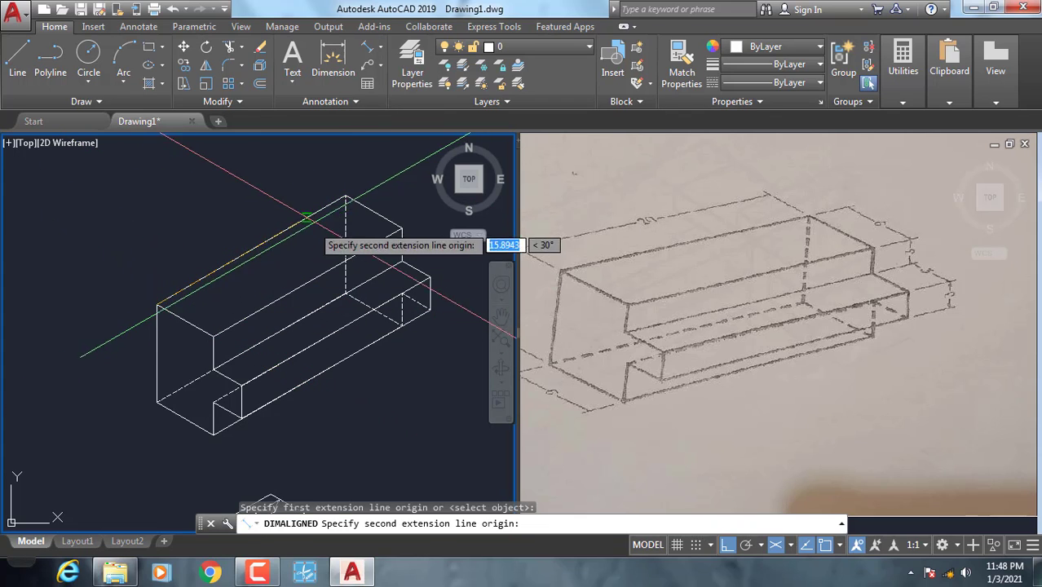
left_click(346, 198)
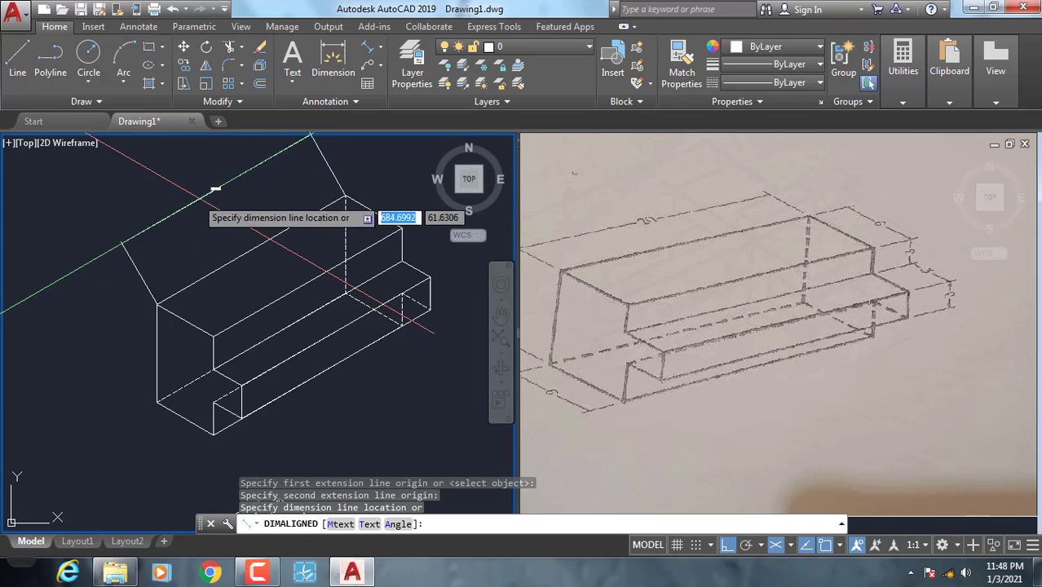
left_click(245, 232)
scroll(245, 233, "up", 6)
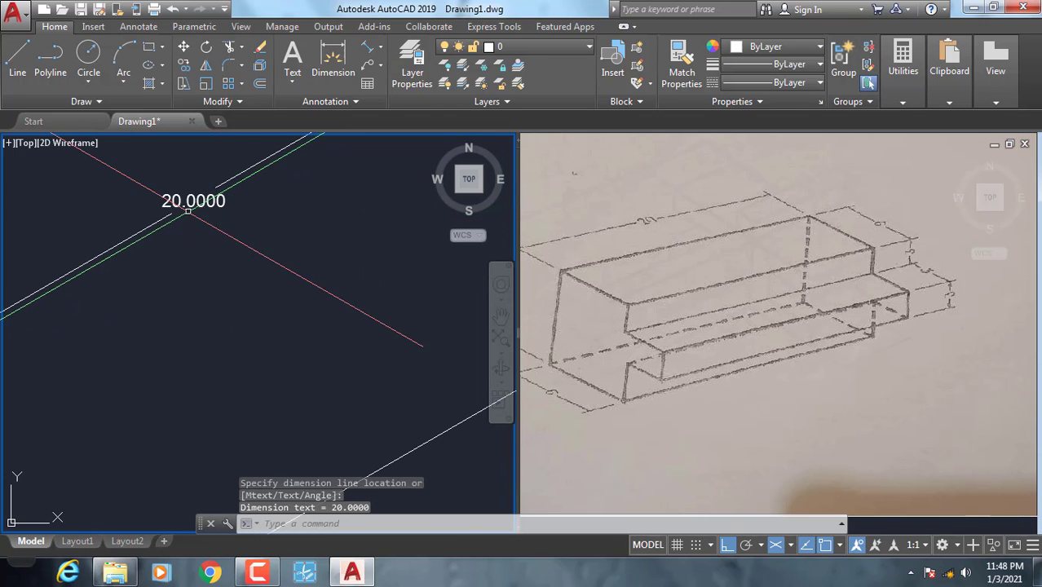
scroll(284, 259, "down", 5)
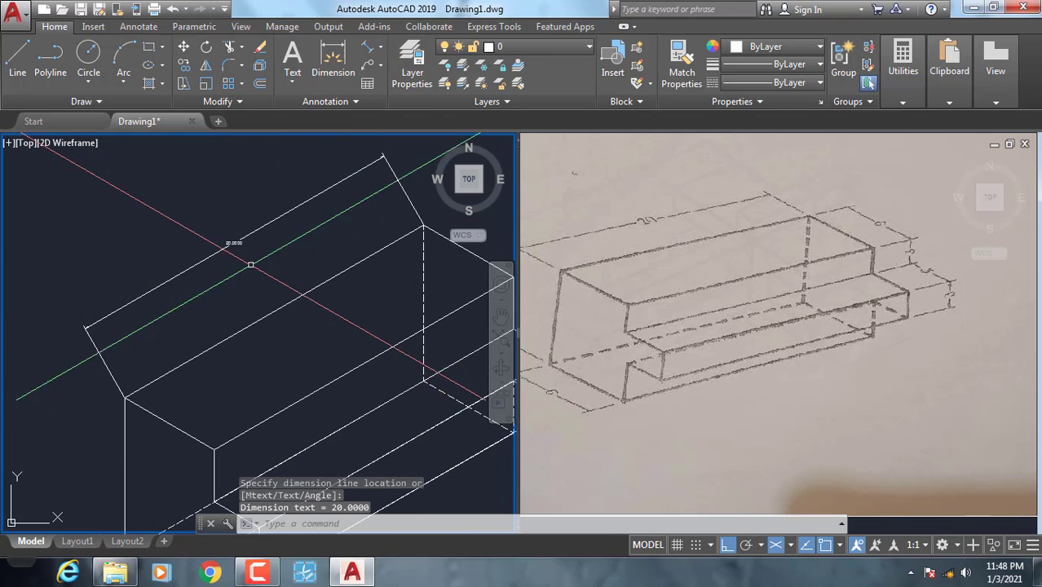
left_click_drag(238, 245, 219, 218)
key("Return")
scroll(241, 286, "down", 2)
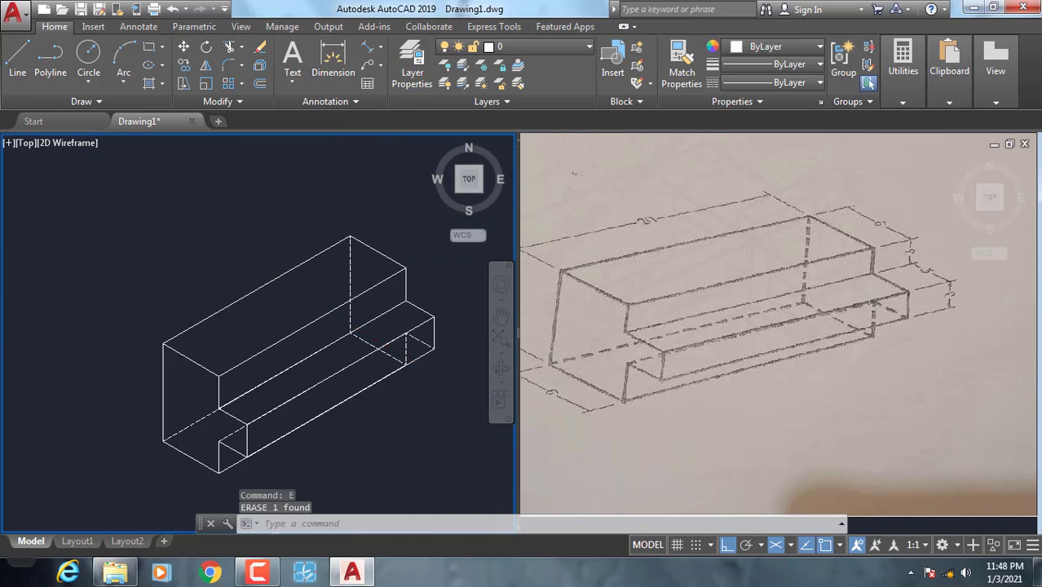
scroll(244, 326, "down", 2)
scroll(245, 337, "up", 1)
scroll(232, 354, "up", 1)
scroll(233, 354, "up", 2)
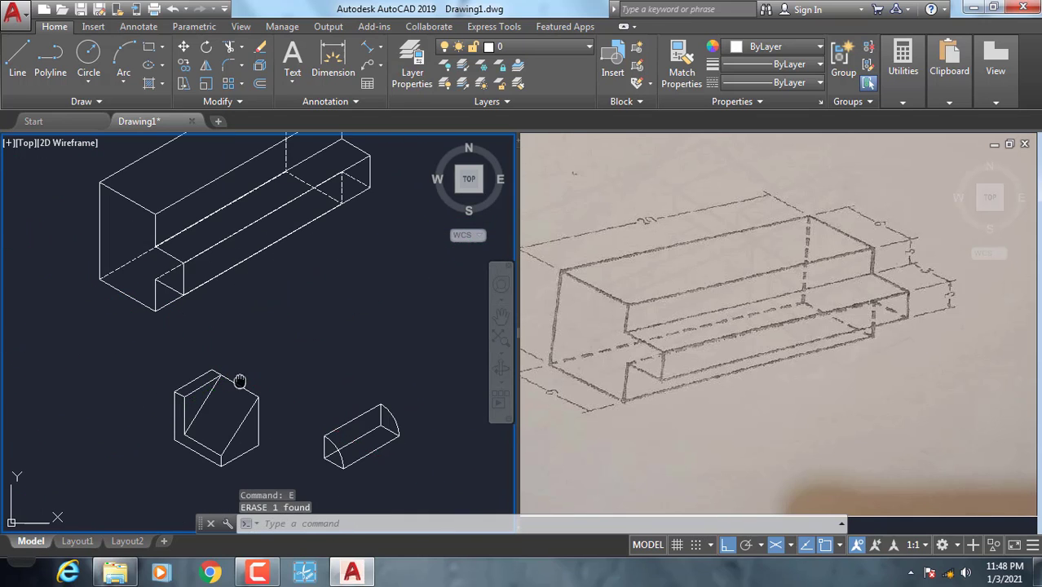
middle_click_drag(240, 379, 233, 432)
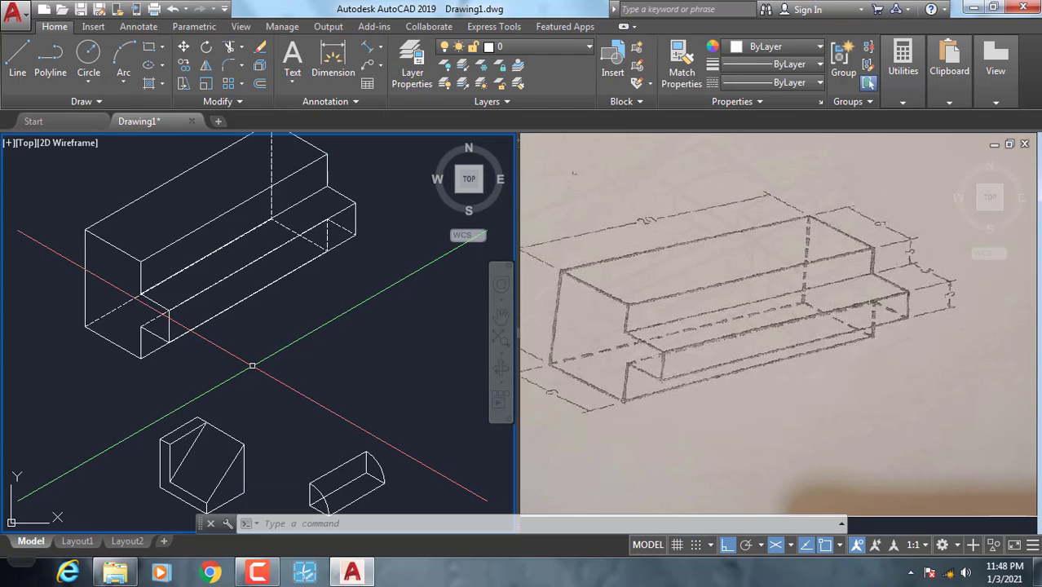
middle_click_drag(252, 366, 255, 379)
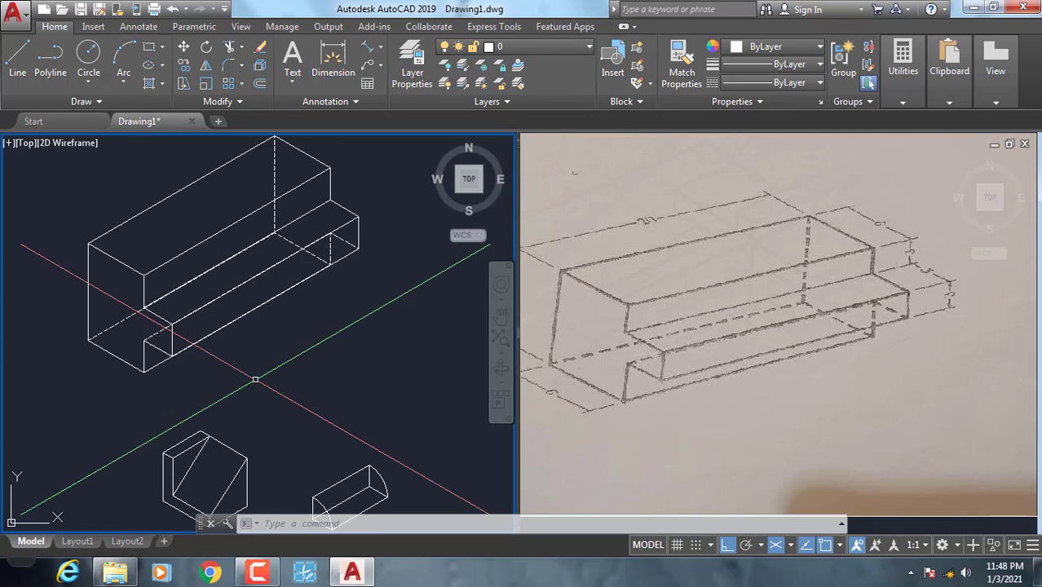
scroll(255, 379, "down", 2)
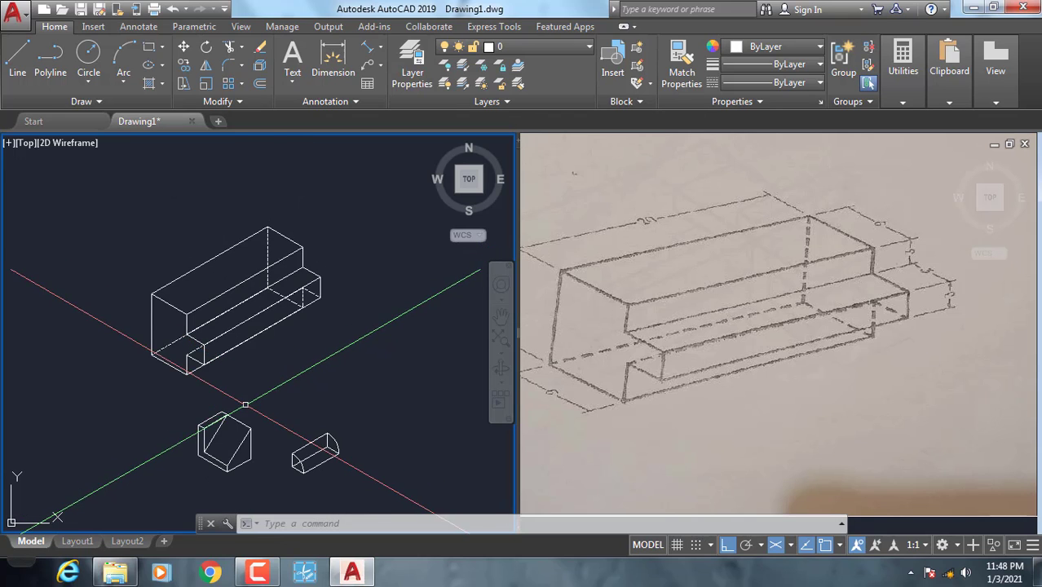
scroll(245, 404, "up", 2)
middle_click_drag(297, 396, 313, 418)
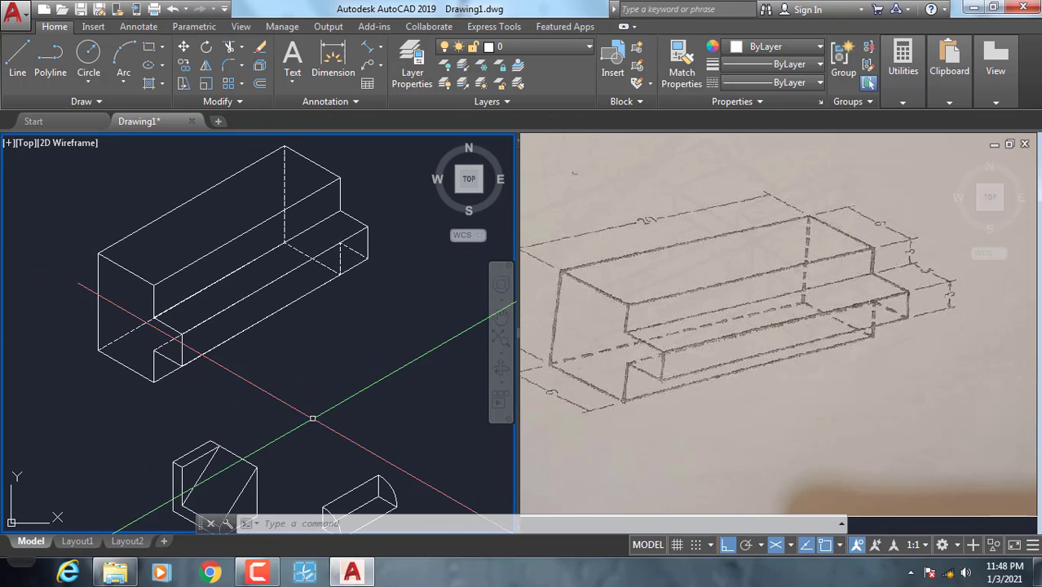